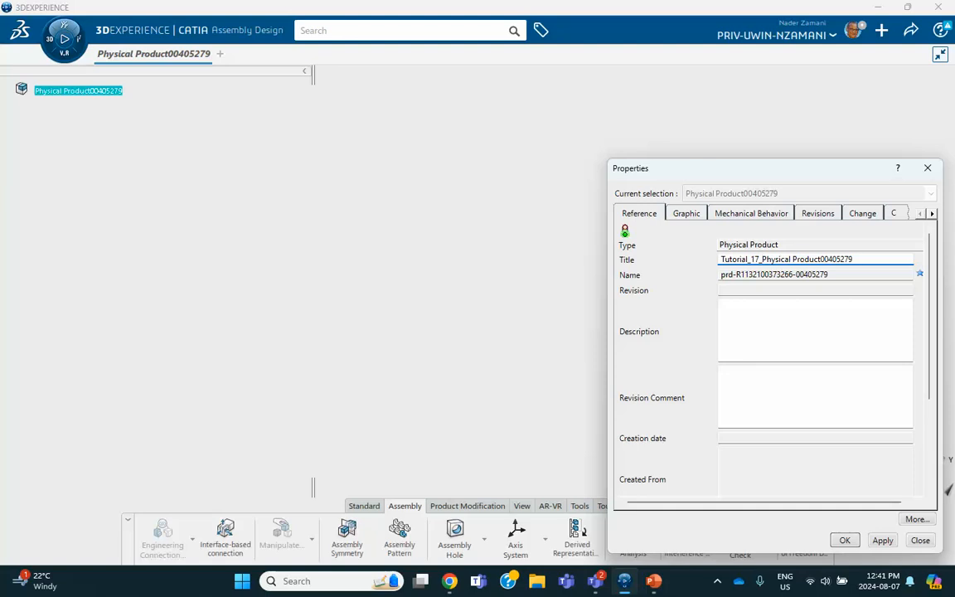
Set the root product's title to Tutorial_17_R2024x_Physical Product00405279 and save it.
{"action": "type", "text": "R202"}
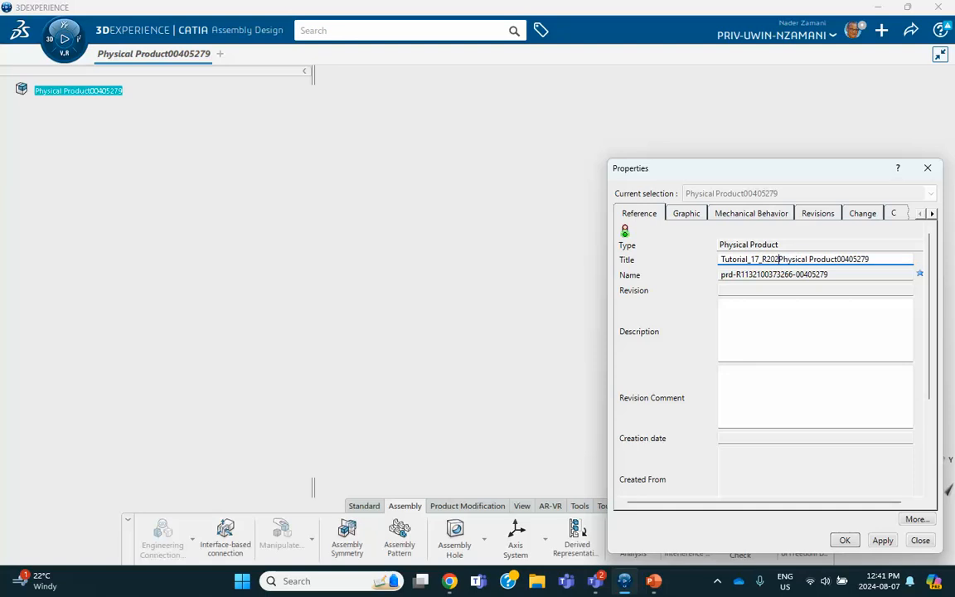
{"action": "type", "text": "4x_"}
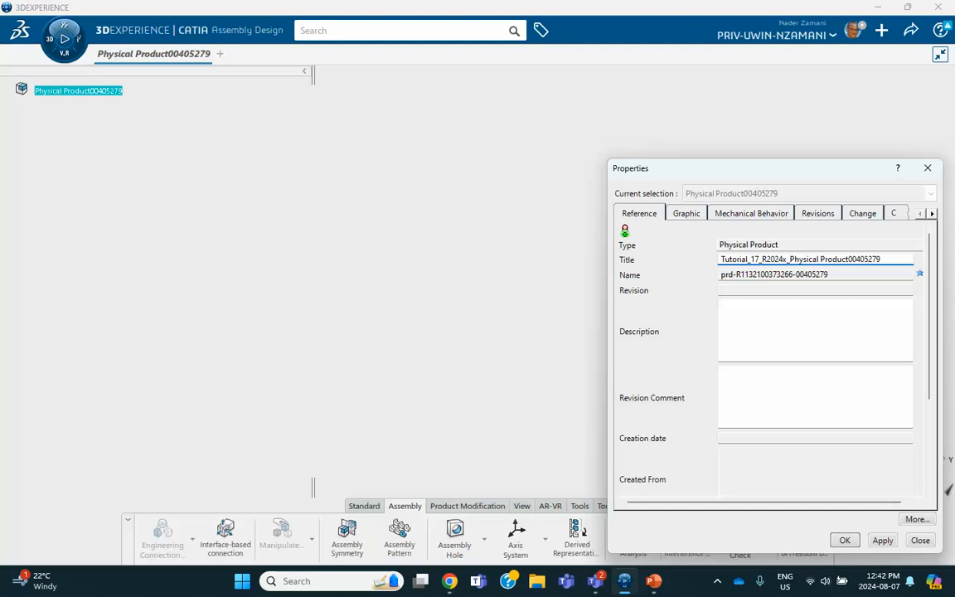
{"action": "left_click", "coordinate": [844, 540]}
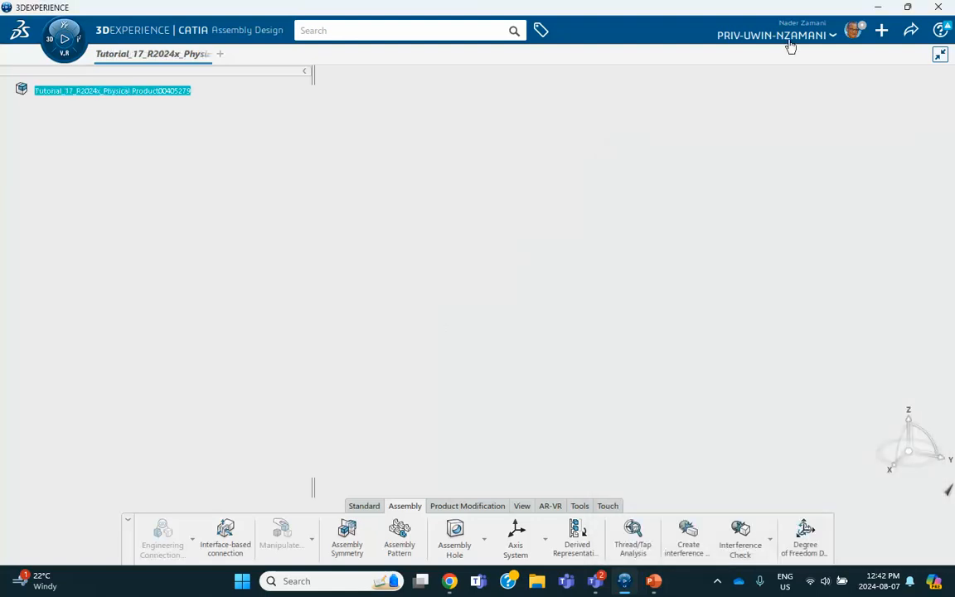
{"action": "left_click", "coordinate": [910, 30]}
{"action": "left_click", "coordinate": [845, 55]}
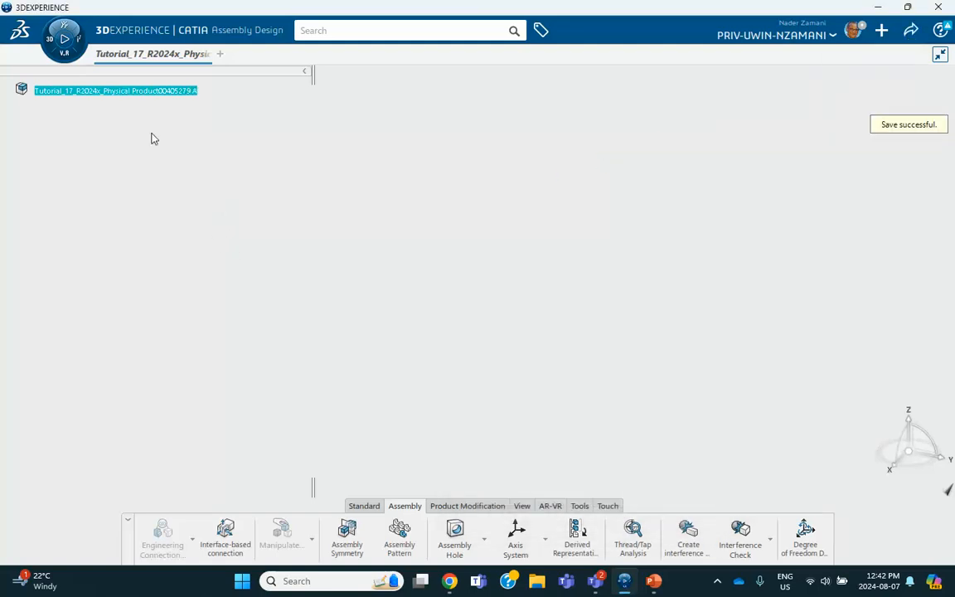
Insert a Physical Product Structure 3D Shape directly under the root product and expand it in the tree.
{"action": "right_click", "coordinate": [131, 90]}
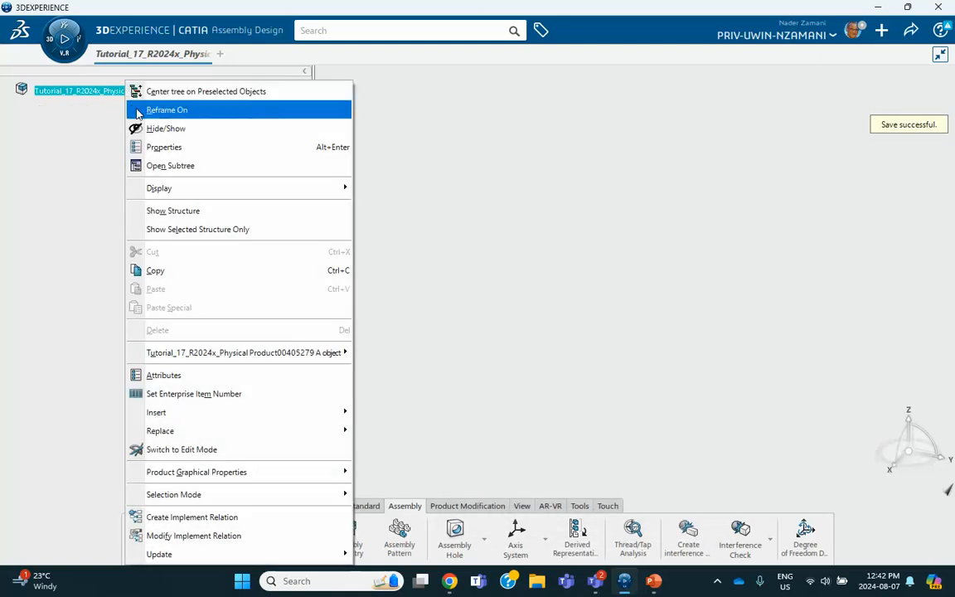
{"action": "mouse_move", "coordinate": [203, 414]}
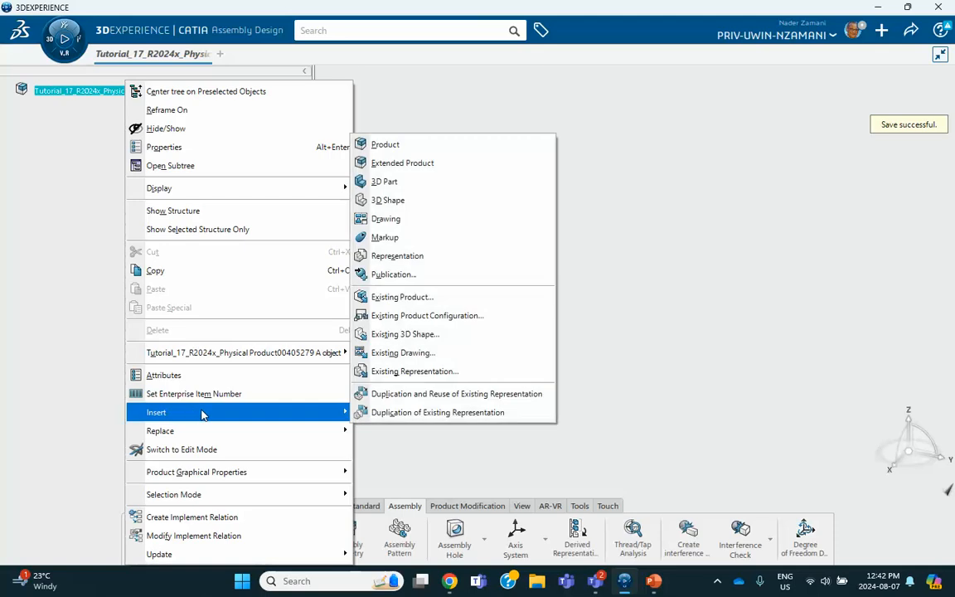
{"action": "left_click", "coordinate": [388, 201]}
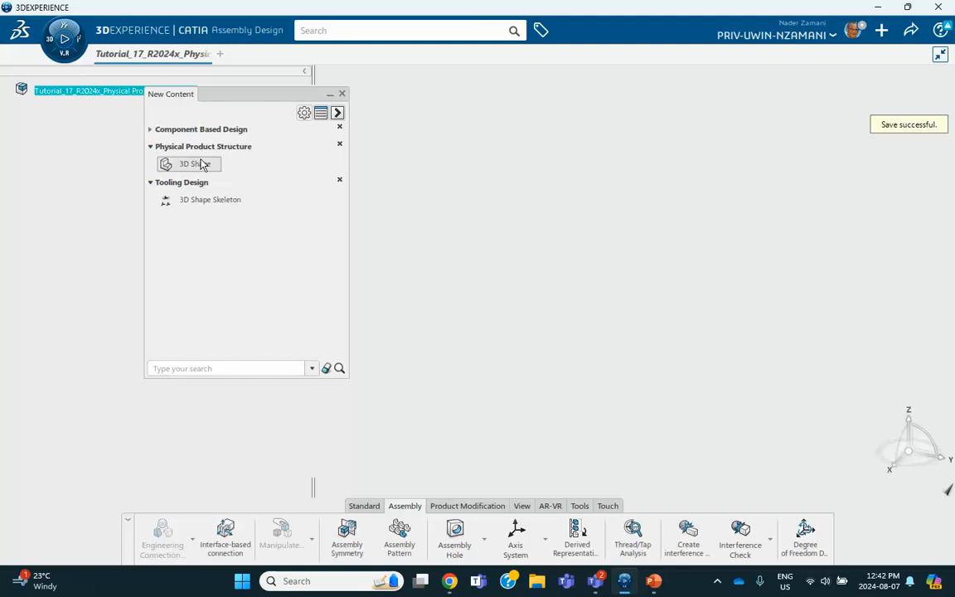
{"action": "left_click", "coordinate": [194, 165]}
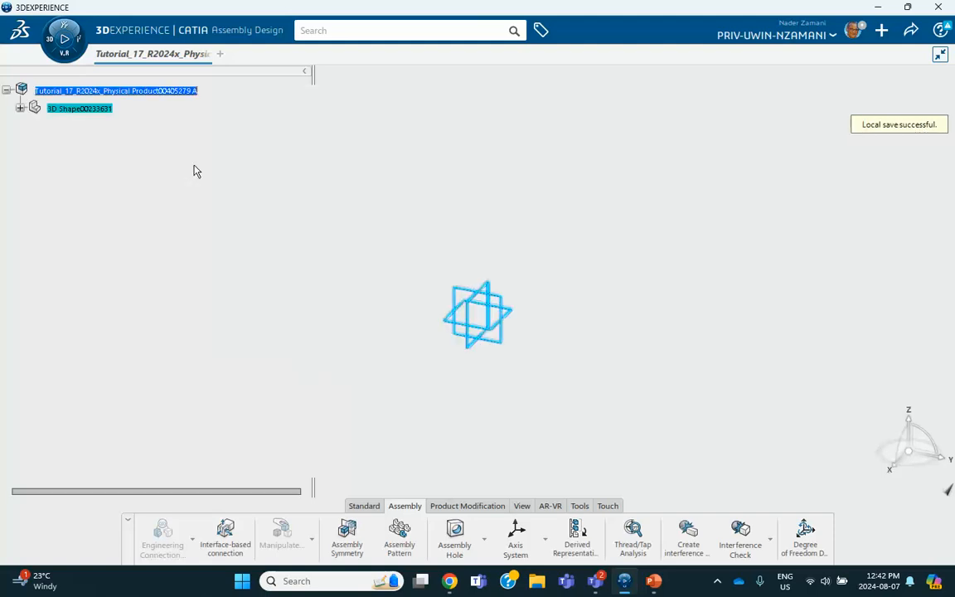
{"action": "left_click", "coordinate": [20, 108]}
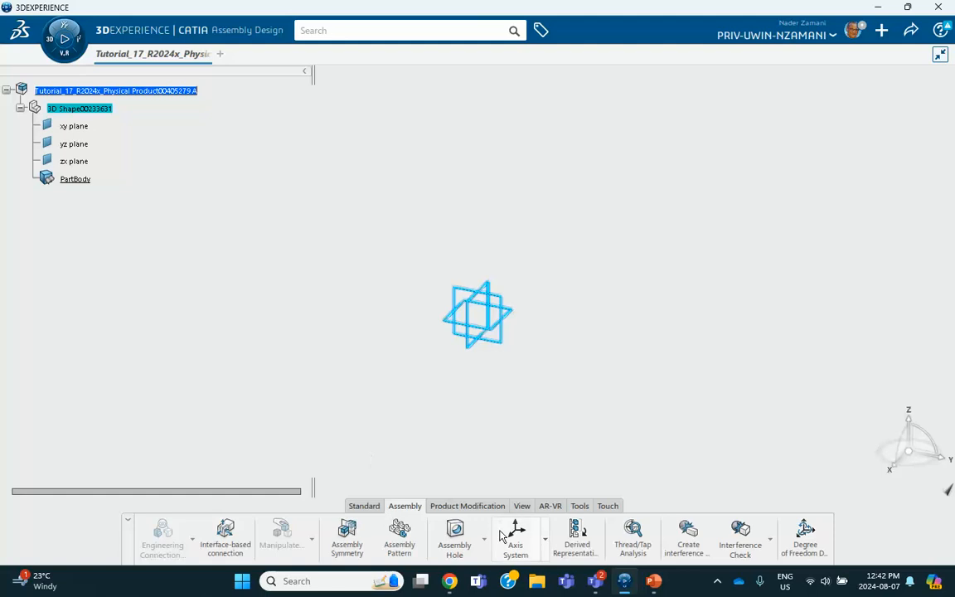
Activate the inserted 3D Shape in Part Design and create a Standard axis system in it with default settings.
{"action": "double_click", "coordinate": [73, 108]}
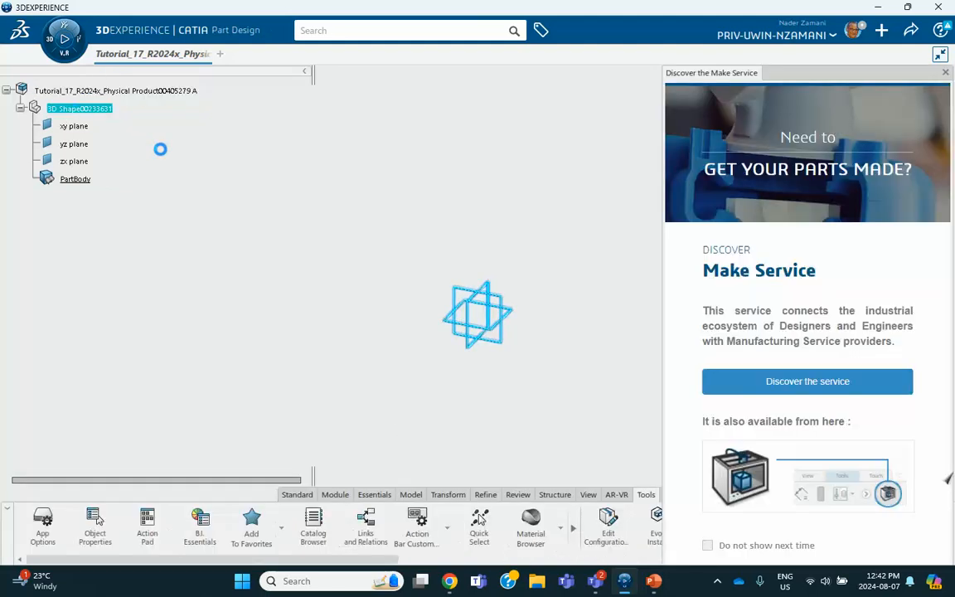
{"action": "left_click", "coordinate": [945, 73]}
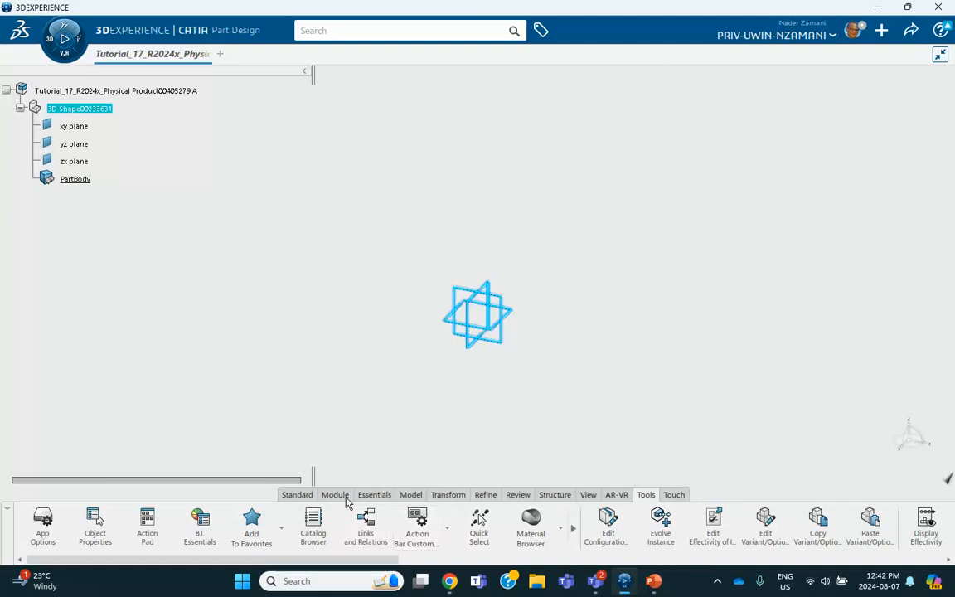
{"action": "left_click", "coordinate": [373, 494]}
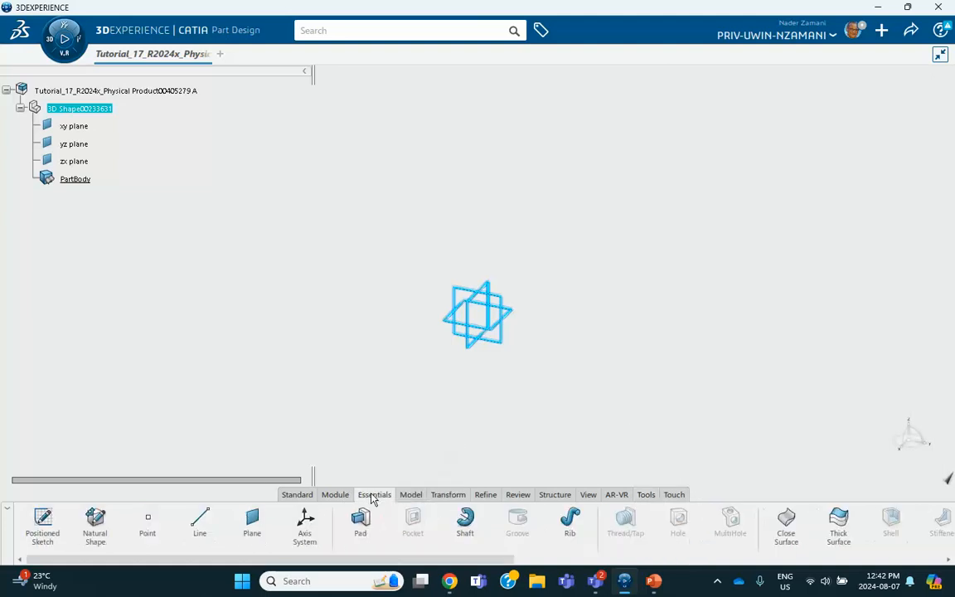
{"action": "left_click", "coordinate": [305, 529]}
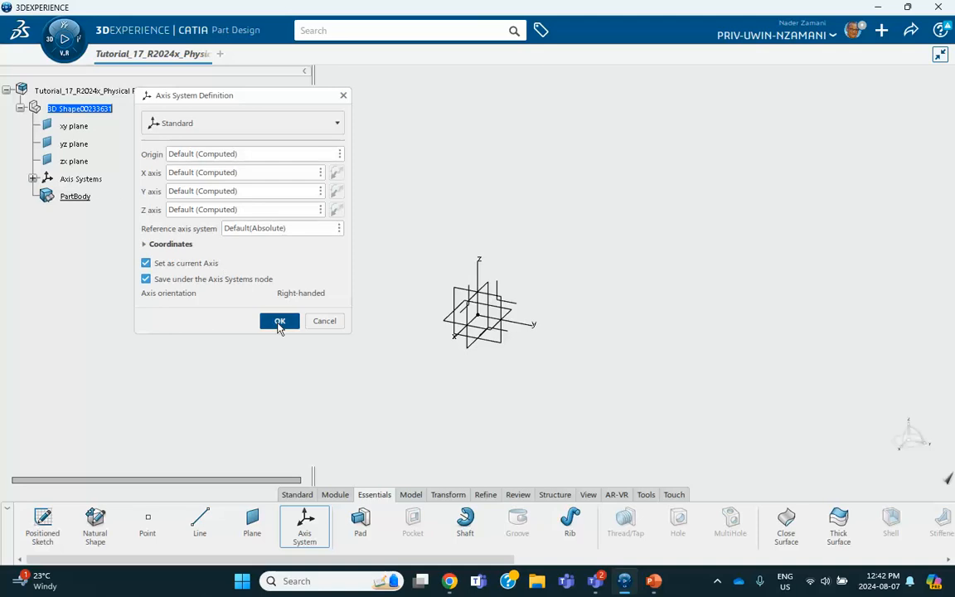
{"action": "left_click", "coordinate": [276, 320]}
{"action": "left_click", "coordinate": [307, 324]}
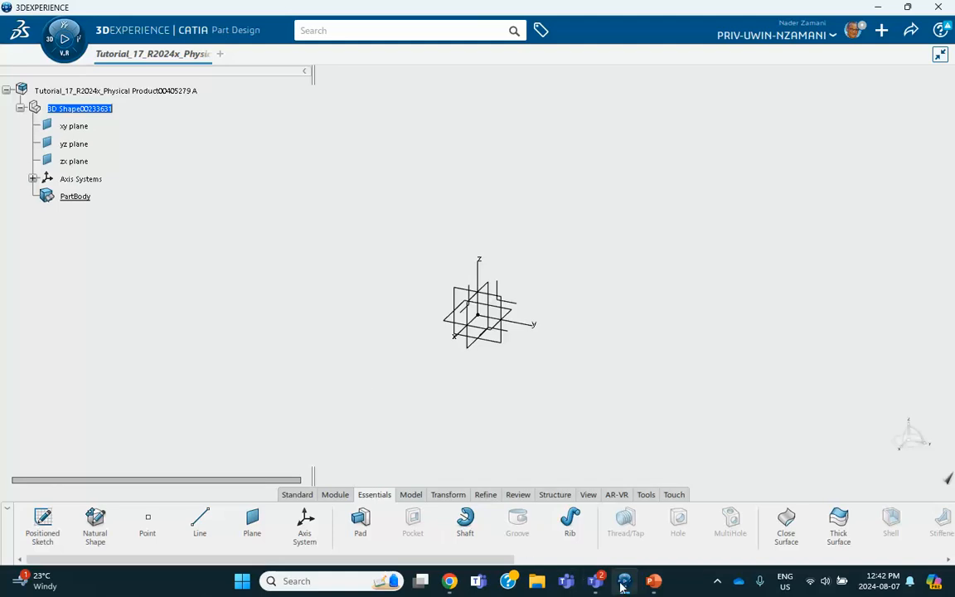
Activate the root product and consult the PowerPoint slide showing the dummy shape and the bar part, returning to CATIA.
{"action": "left_click", "coordinate": [176, 92]}
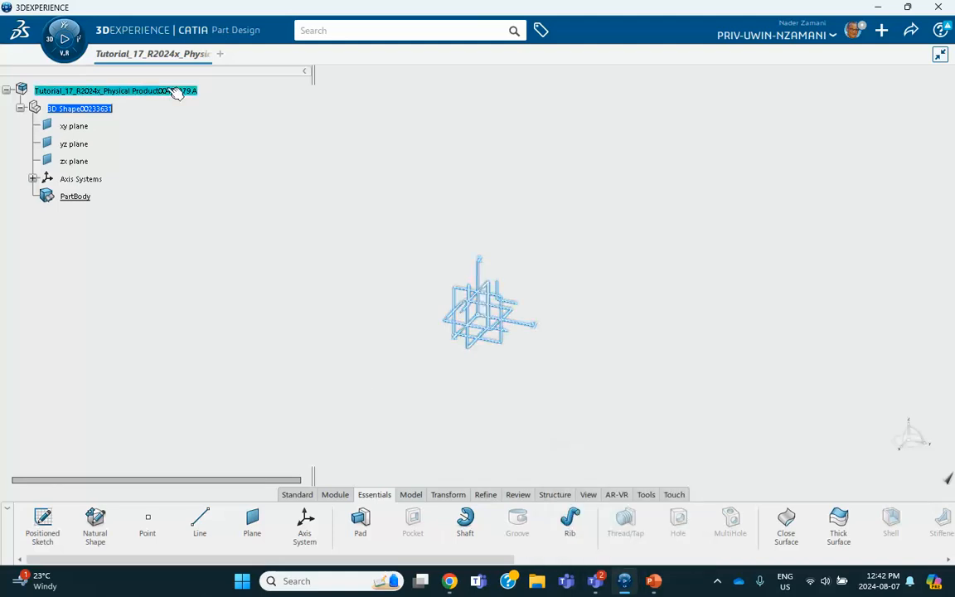
{"action": "left_click", "coordinate": [653, 576]}
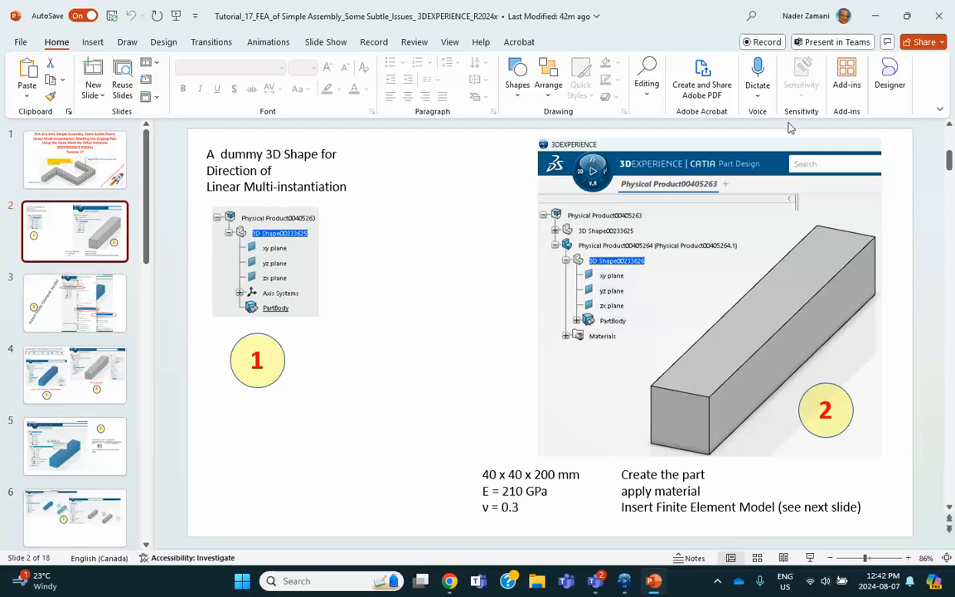
{"action": "left_click", "coordinate": [624, 581]}
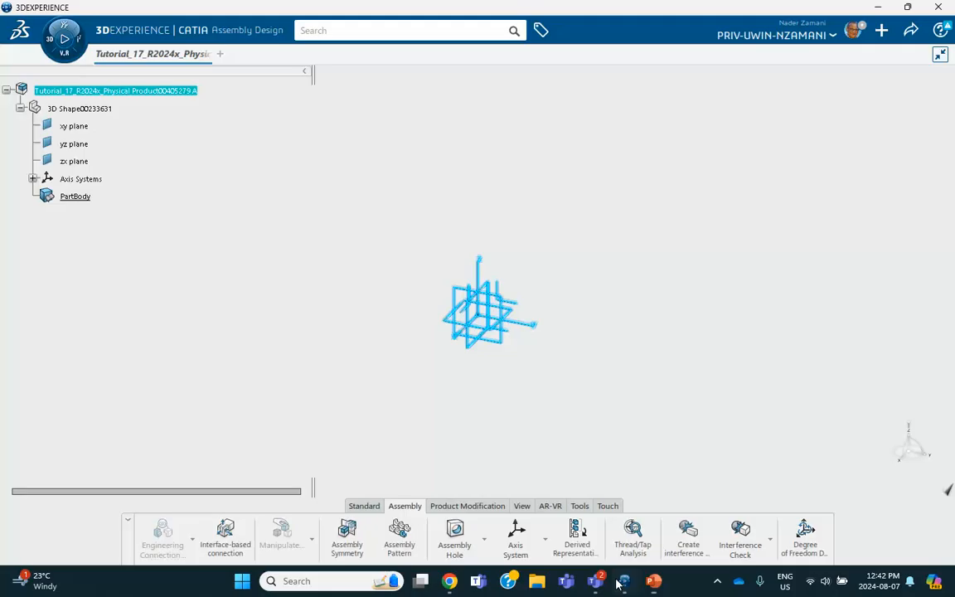
Insert a 3D Part under the root product and expand it down to its planes and PartBody.
{"action": "right_click", "coordinate": [113, 91]}
{"action": "mouse_move", "coordinate": [174, 412]}
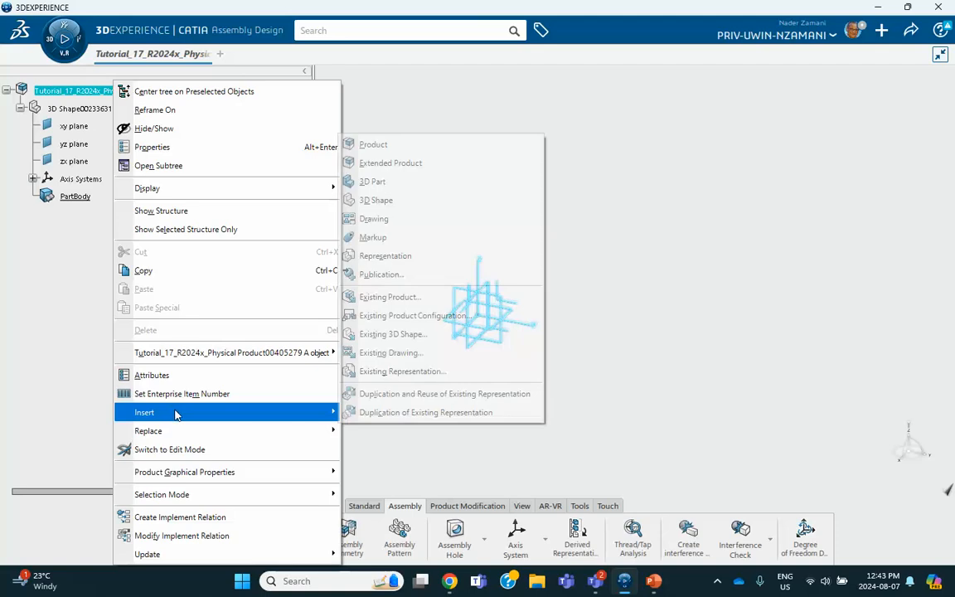
{"action": "left_click", "coordinate": [373, 181]}
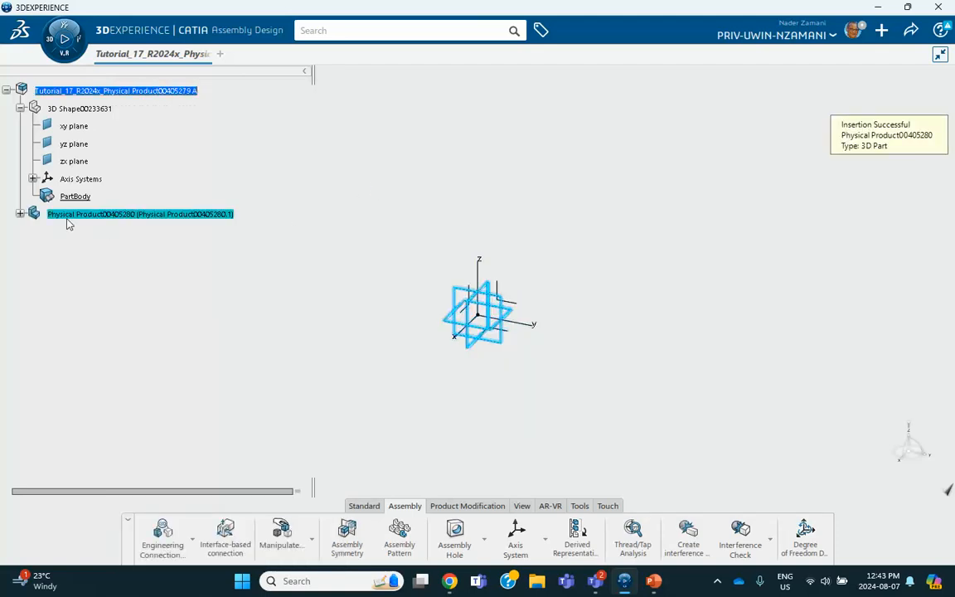
{"action": "left_click", "coordinate": [20, 214]}
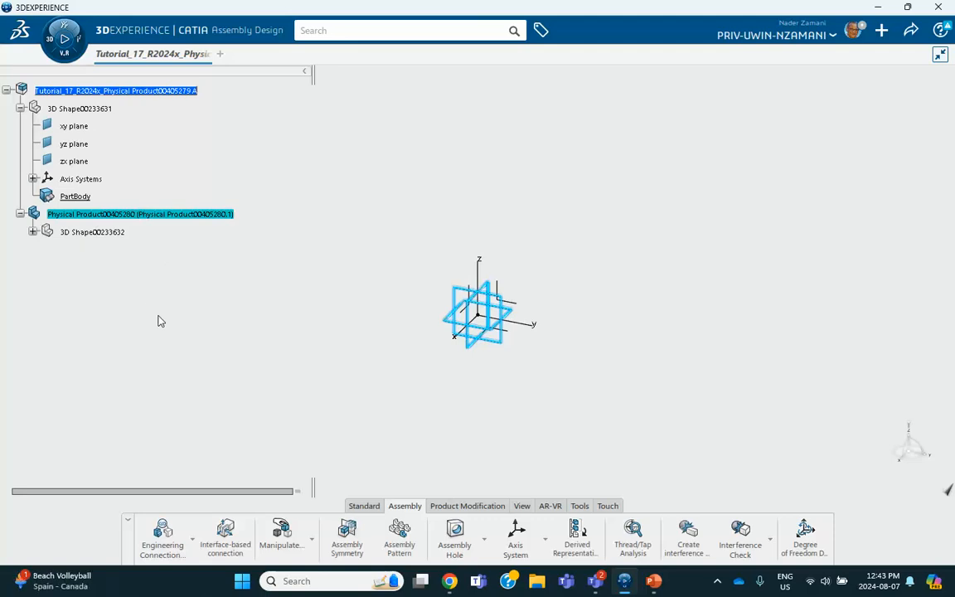
{"action": "left_click", "coordinate": [32, 232]}
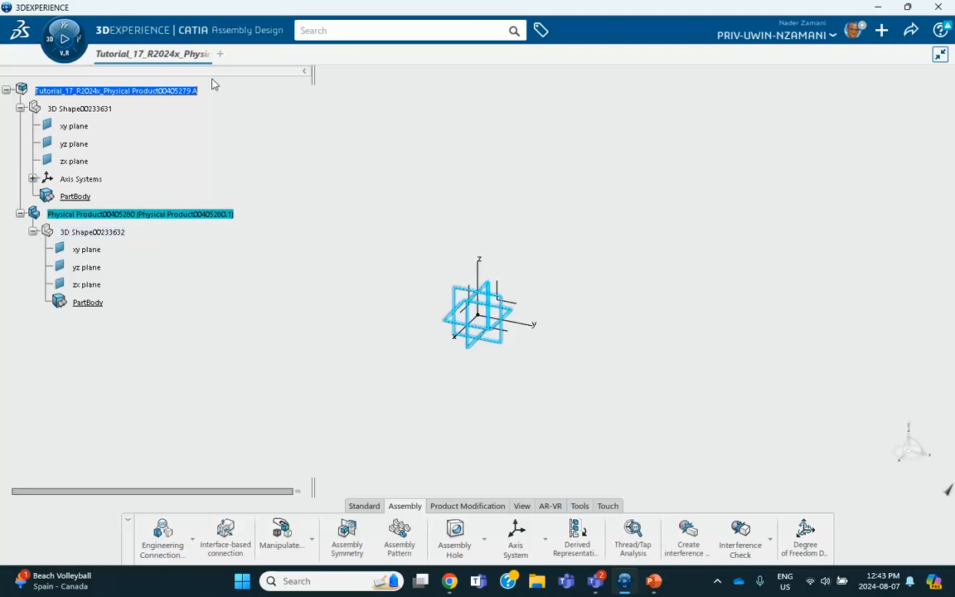
Activate the new part's 3D Shape and start a positioned sketch on its yz plane.
{"action": "double_click", "coordinate": [114, 232]}
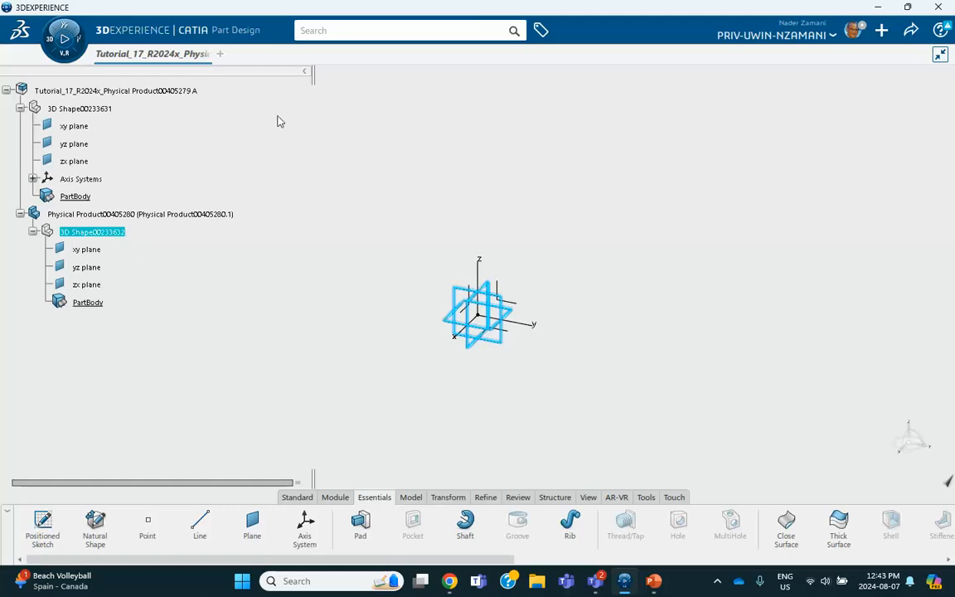
{"action": "left_click", "coordinate": [455, 300]}
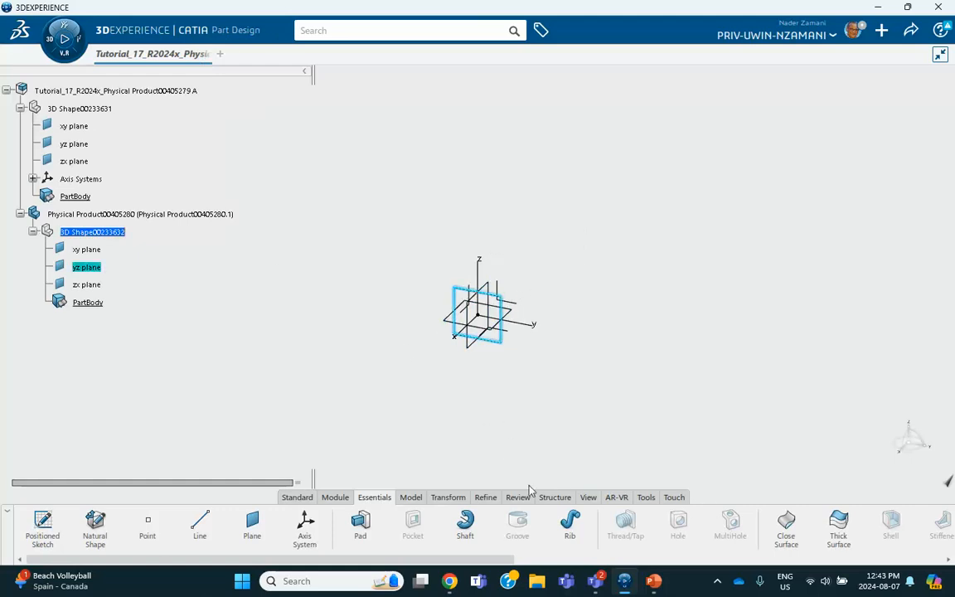
{"action": "left_click", "coordinate": [297, 497]}
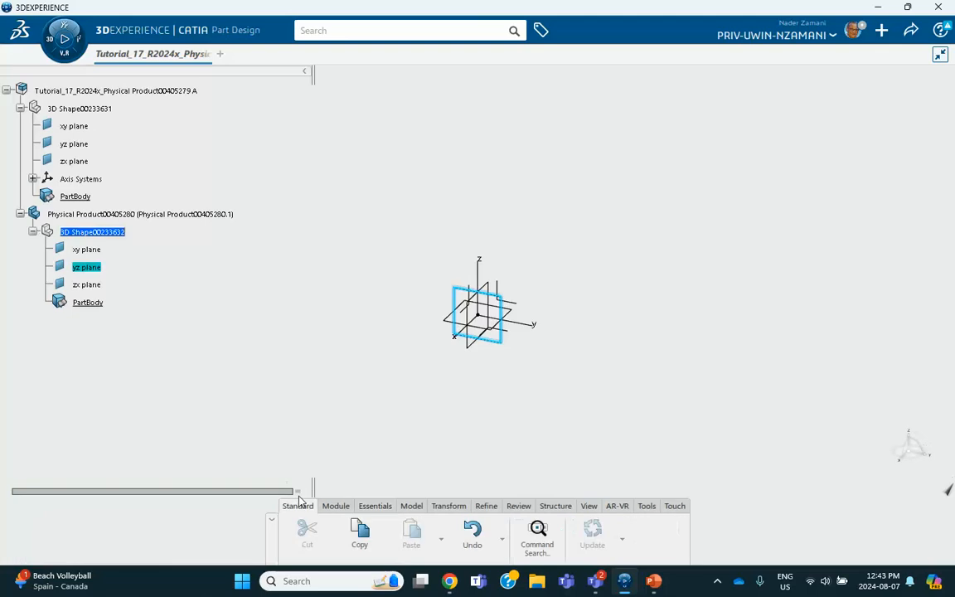
{"action": "left_click", "coordinate": [374, 506]}
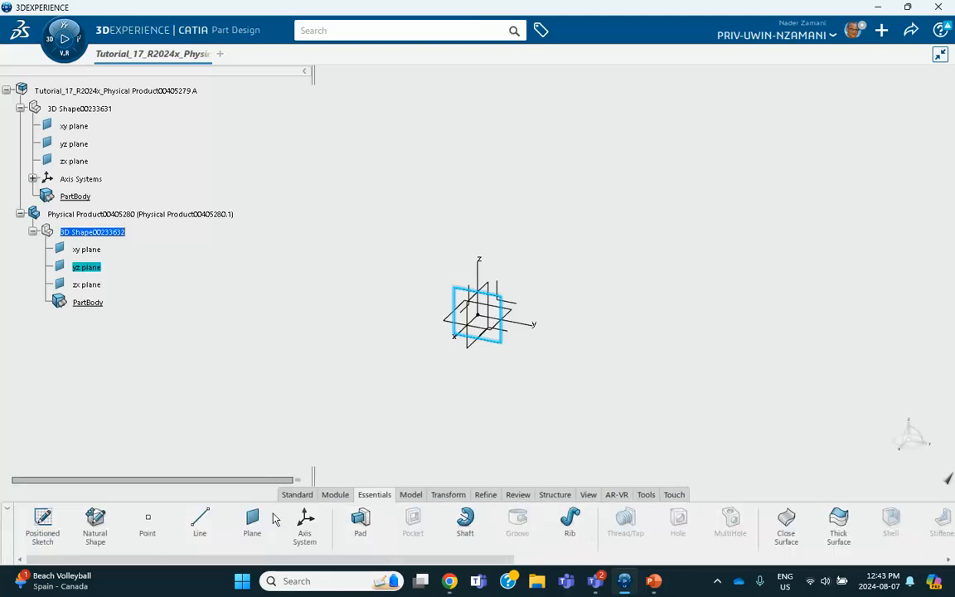
{"action": "left_click", "coordinate": [54, 514]}
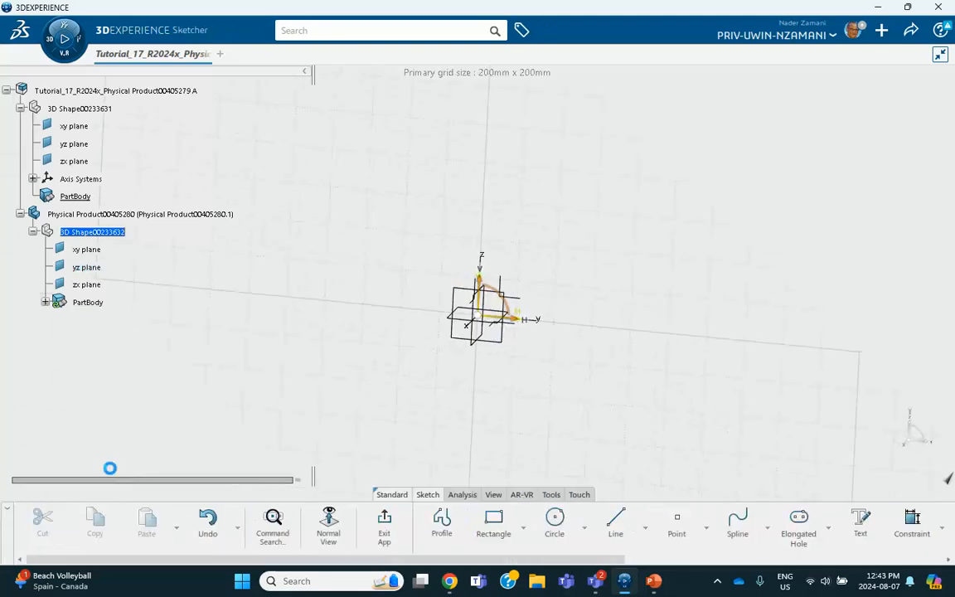
Sketch a rectangle about 48 mm wide, below and away from the sketch origin on the negative horizontal side.
{"action": "left_click", "coordinate": [493, 521]}
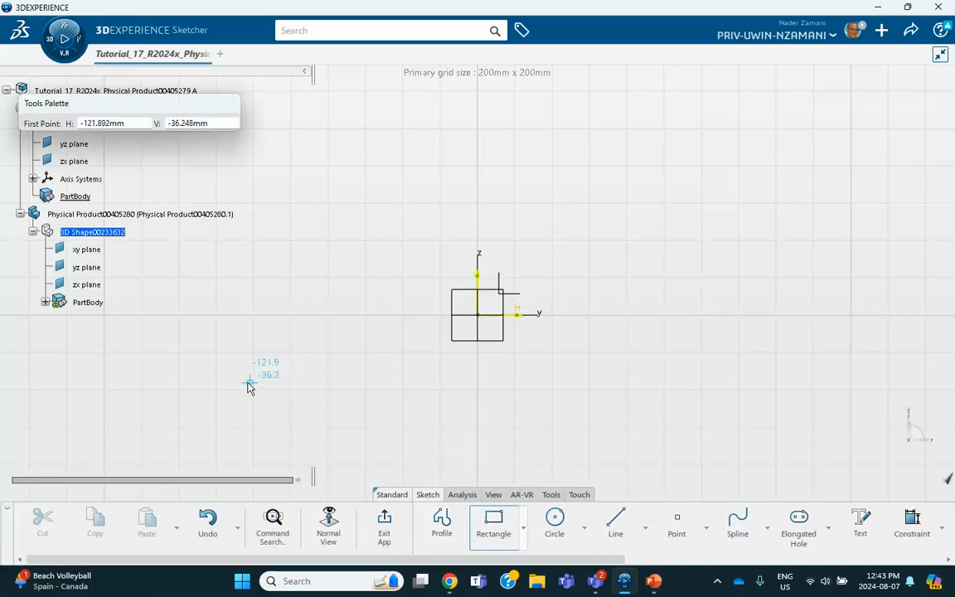
{"action": "left_click", "coordinate": [186, 375]}
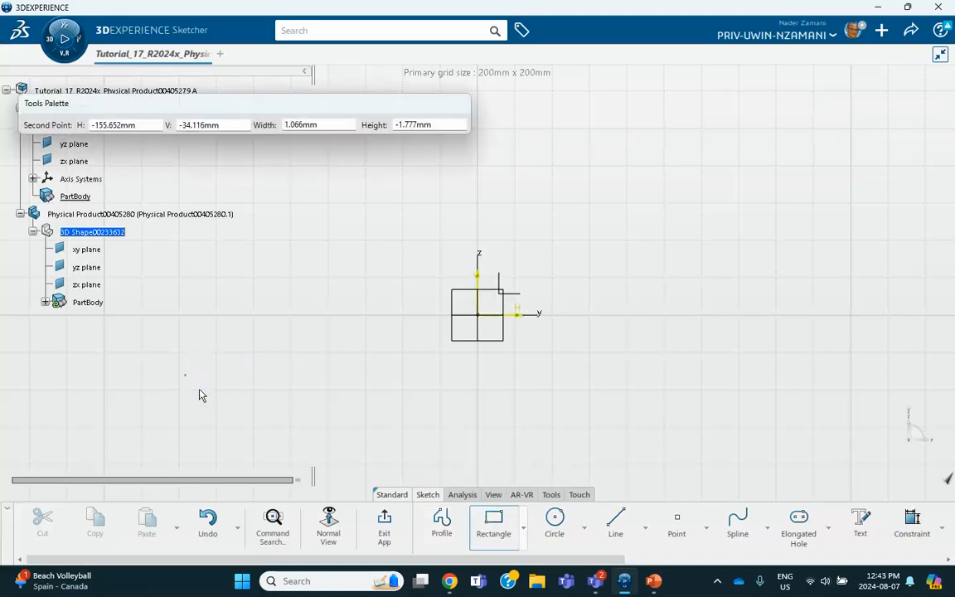
{"action": "left_click", "coordinate": [277, 444]}
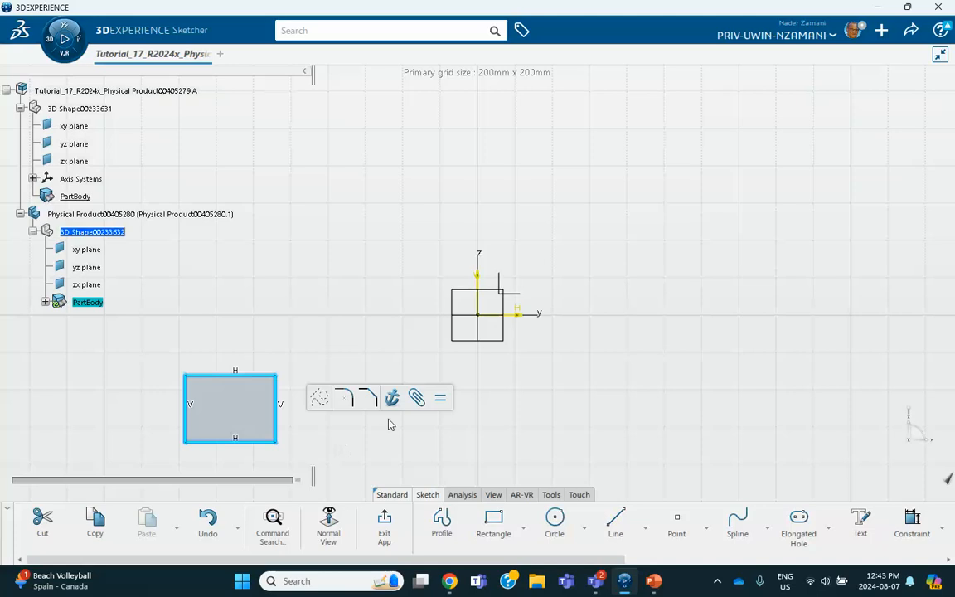
Dimension the rectangle's upper edge and set its length to 40 mm.
{"action": "left_click", "coordinate": [920, 524]}
{"action": "left_click", "coordinate": [249, 375]}
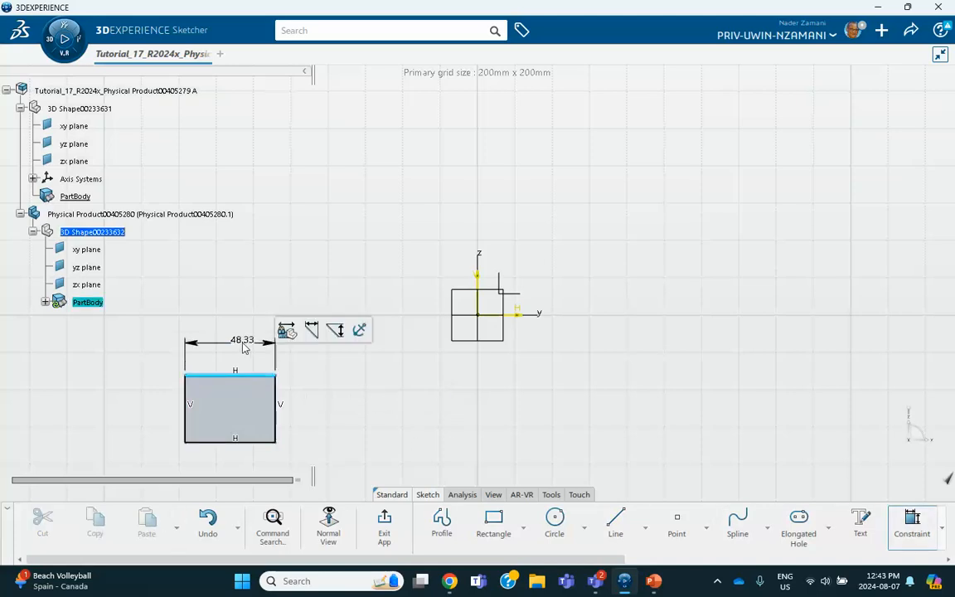
{"action": "left_click", "coordinate": [244, 347]}
{"action": "type", "text": "40"}
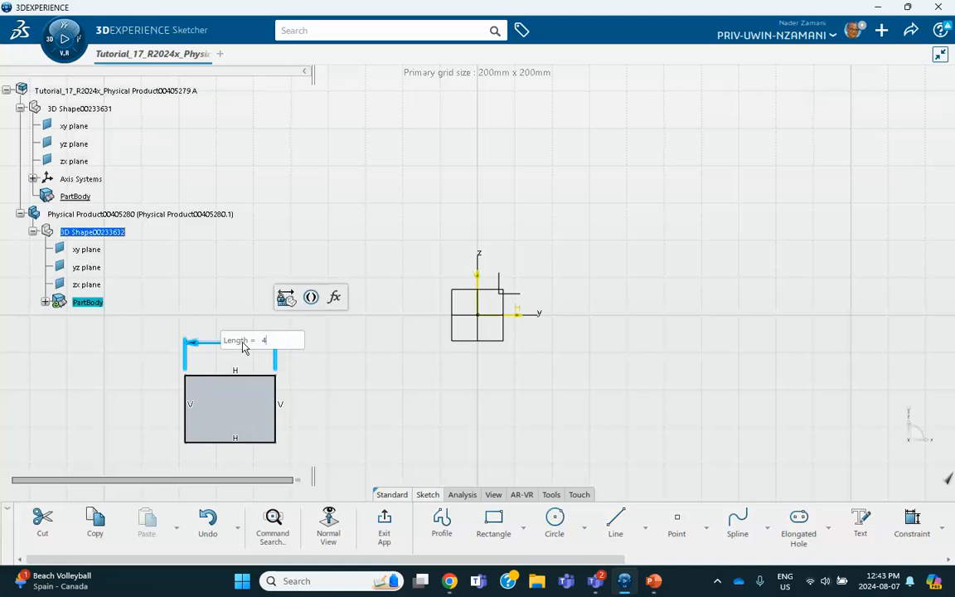
{"action": "key", "text": "Return"}
Dimension the rectangle's vertical edge at 40 mm and exit the sketch.
{"action": "left_click", "coordinate": [516, 339]}
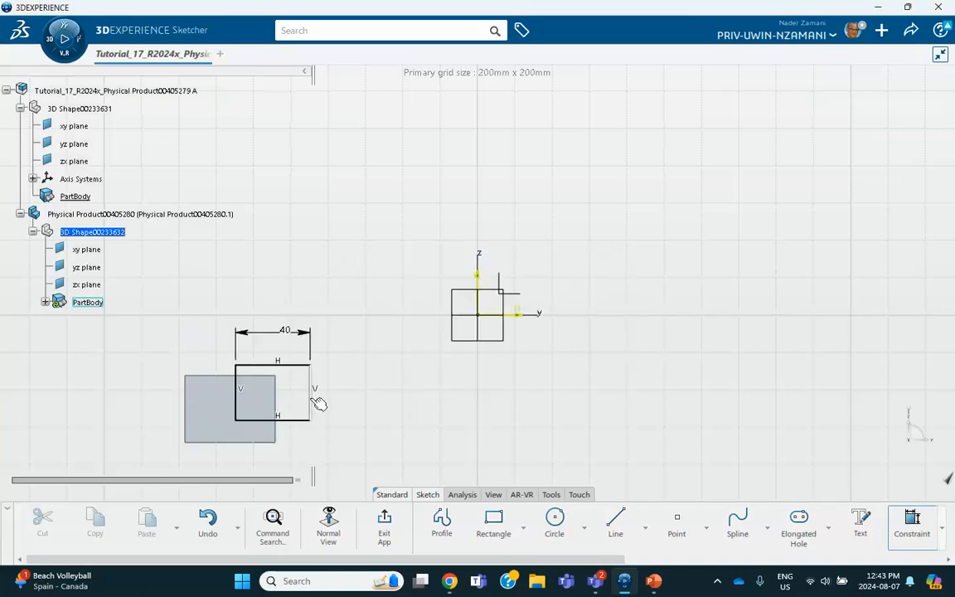
{"action": "left_click", "coordinate": [314, 399]}
{"action": "left_click", "coordinate": [348, 398]}
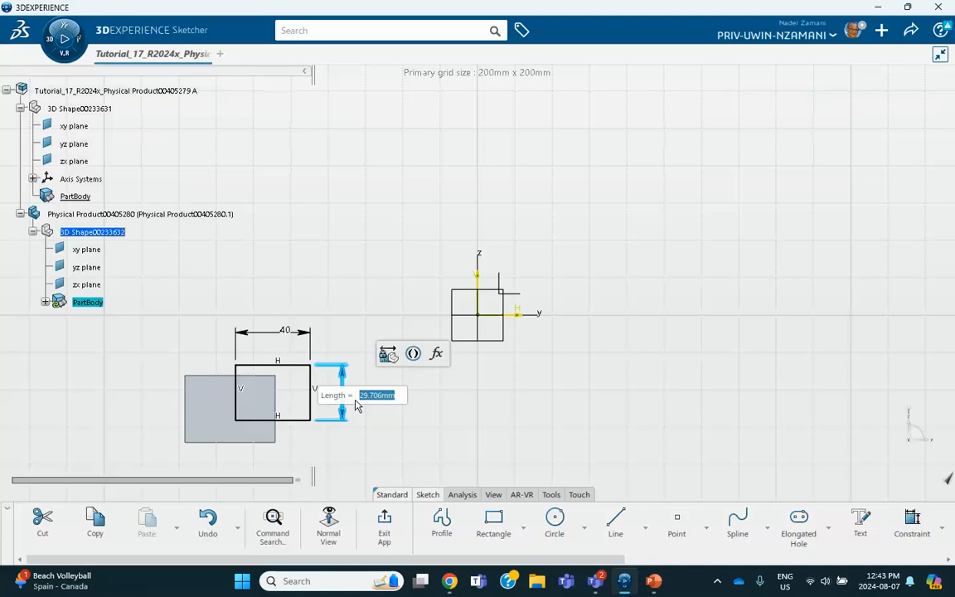
{"action": "type", "text": "40"}
{"action": "key", "text": "Return"}
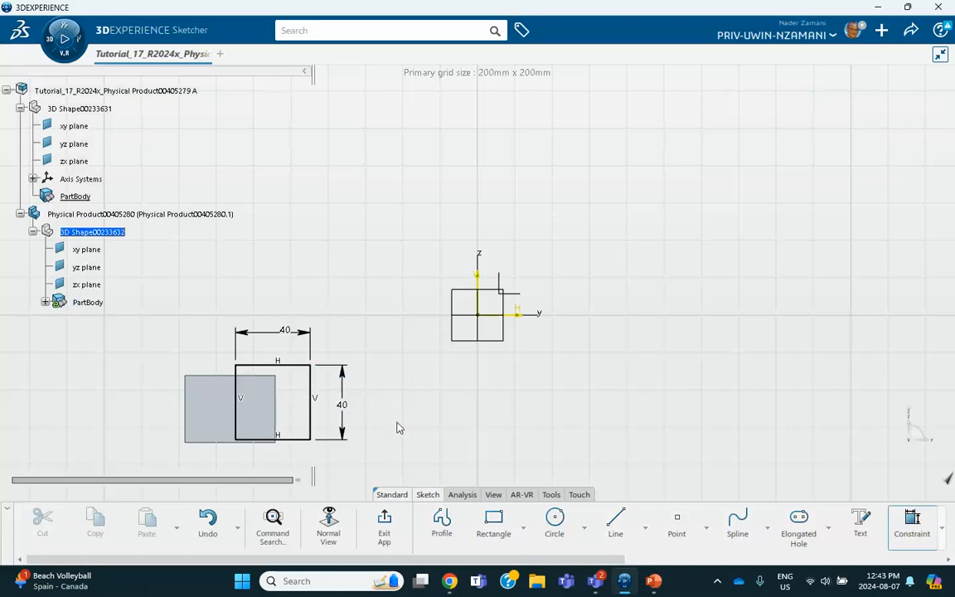
{"action": "left_click", "coordinate": [384, 527]}
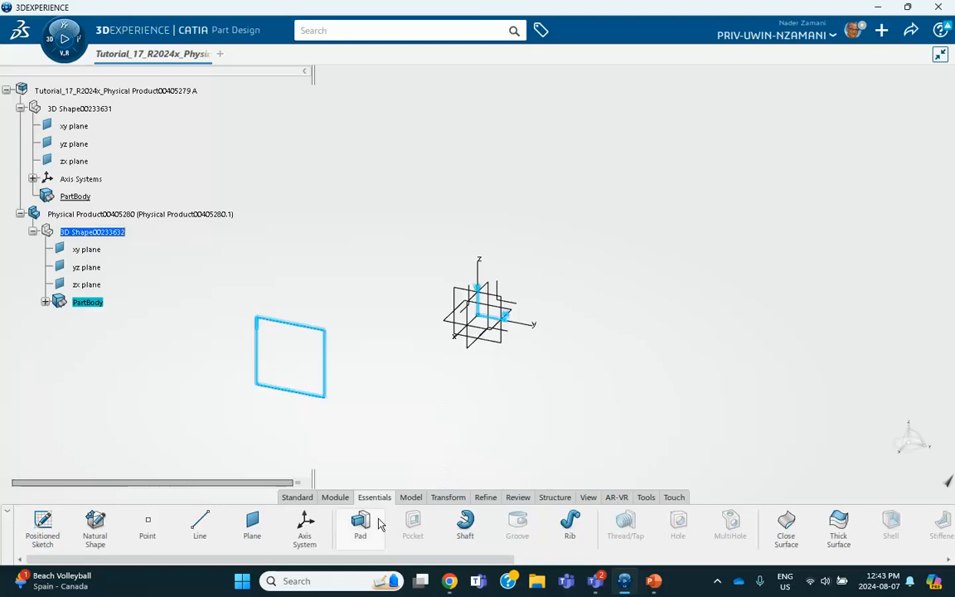
Pad the square sketch to a length of 200 mm to form the solid bar.
{"action": "left_click", "coordinate": [360, 522]}
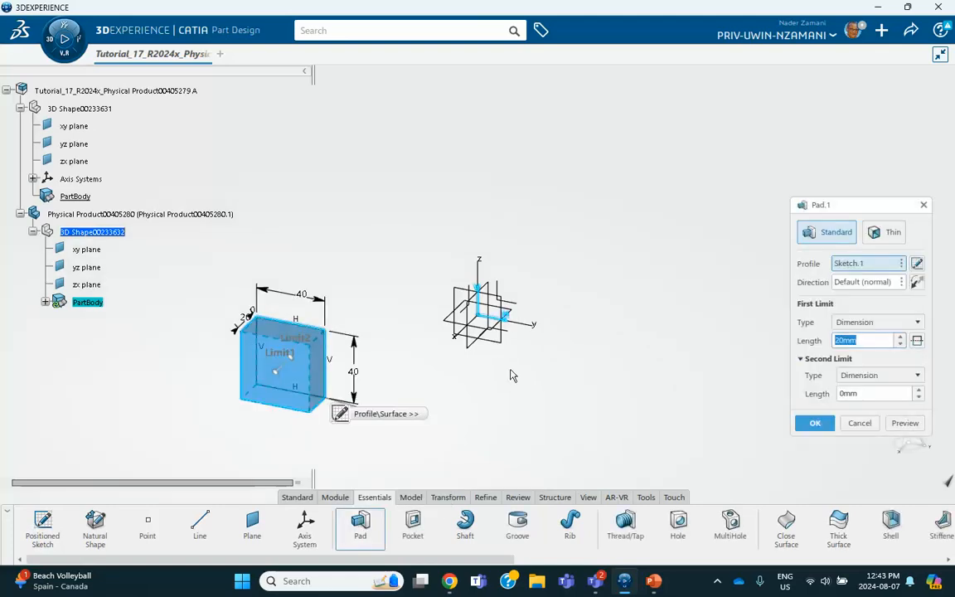
{"action": "type", "text": "200"}
{"action": "key", "text": "Return"}
{"action": "middle_click_drag", "start_coordinate": [352, 390], "coordinate": [410, 277]}
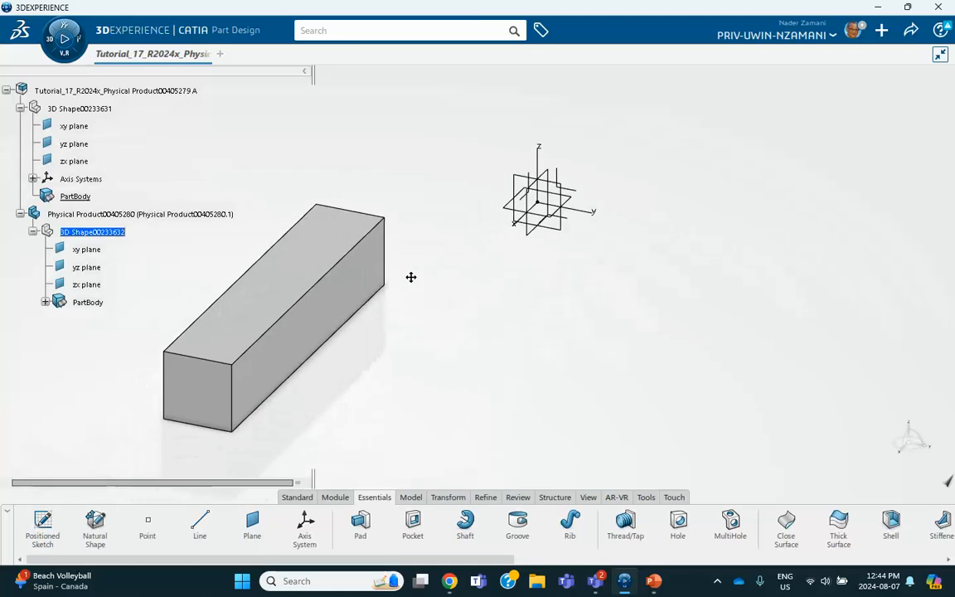
Check the bar's material data in the PowerPoint slide, and create a core material named Tutorial_17_Steel with only the Simulation Domain.
{"action": "left_click", "coordinate": [654, 581]}
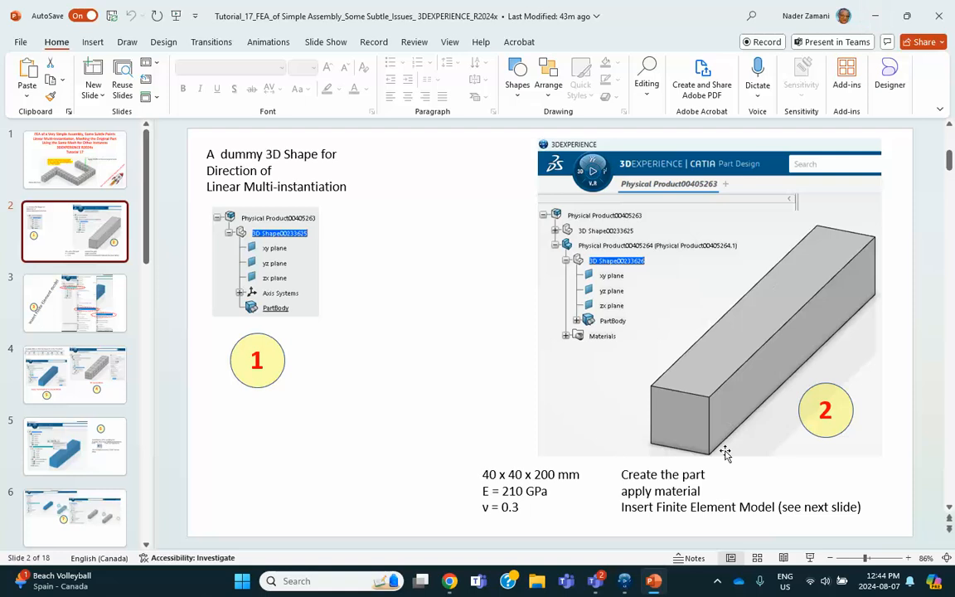
{"action": "left_click", "coordinate": [623, 581]}
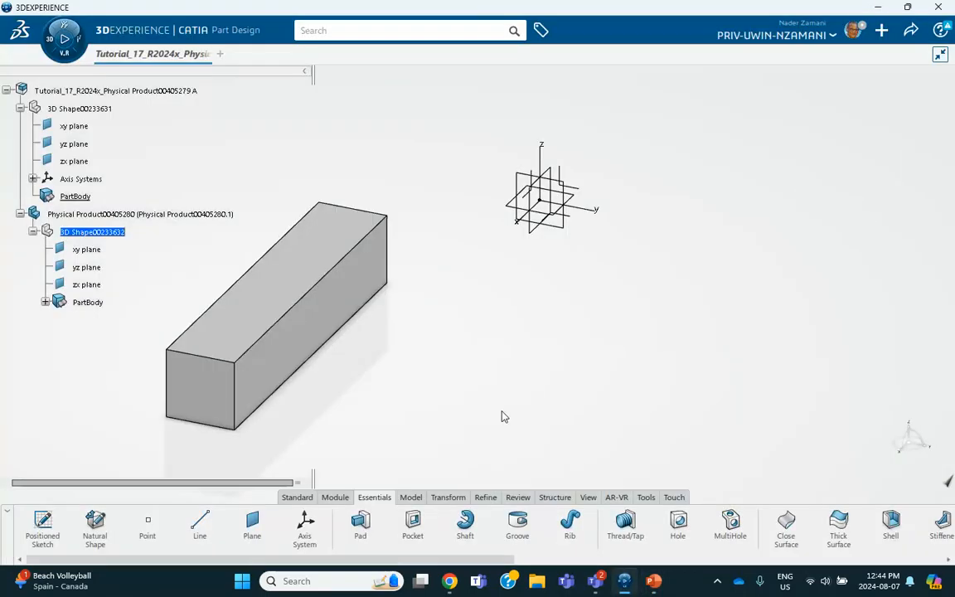
{"action": "left_click", "coordinate": [646, 498]}
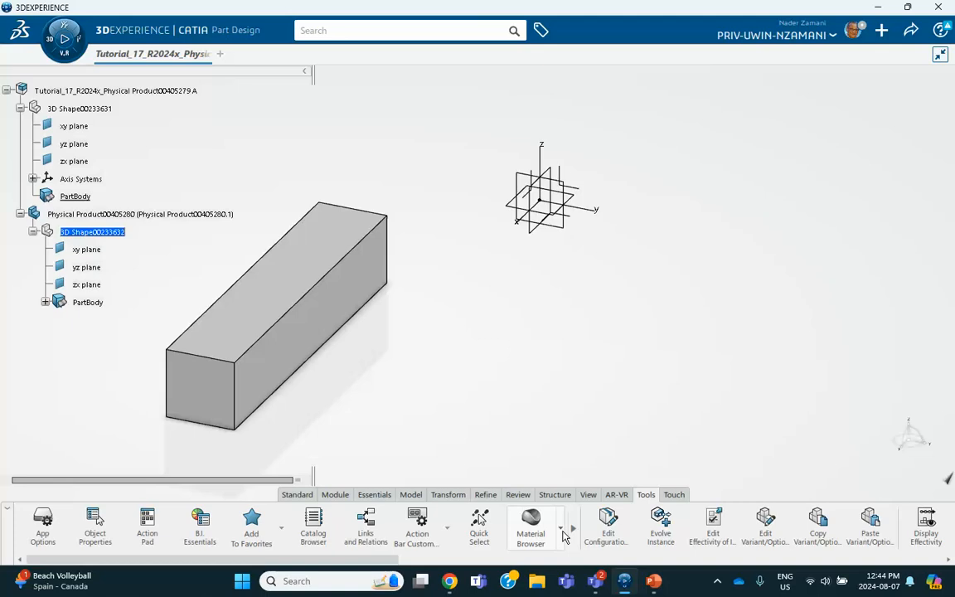
{"action": "left_click", "coordinate": [562, 530]}
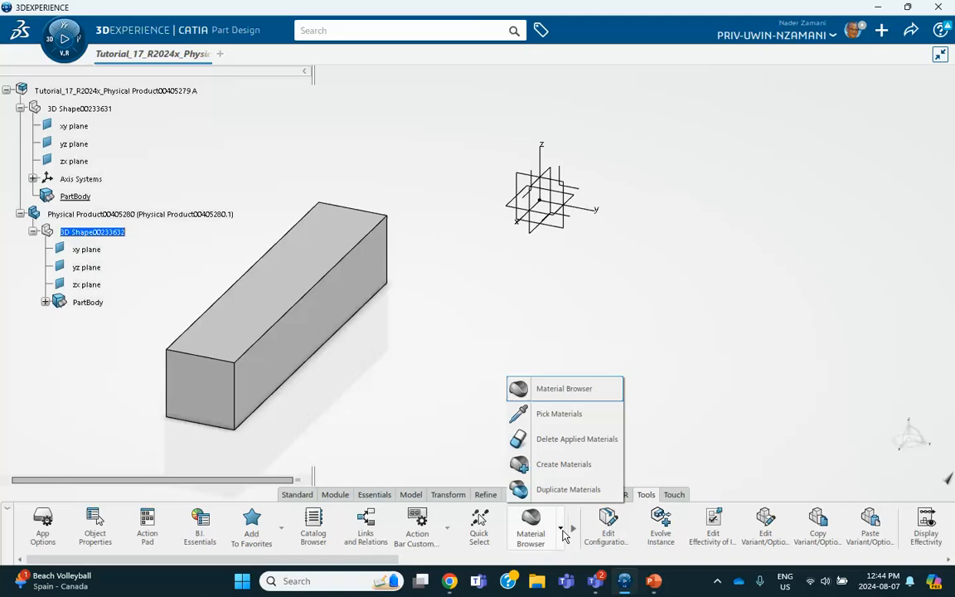
{"action": "left_click", "coordinate": [548, 466]}
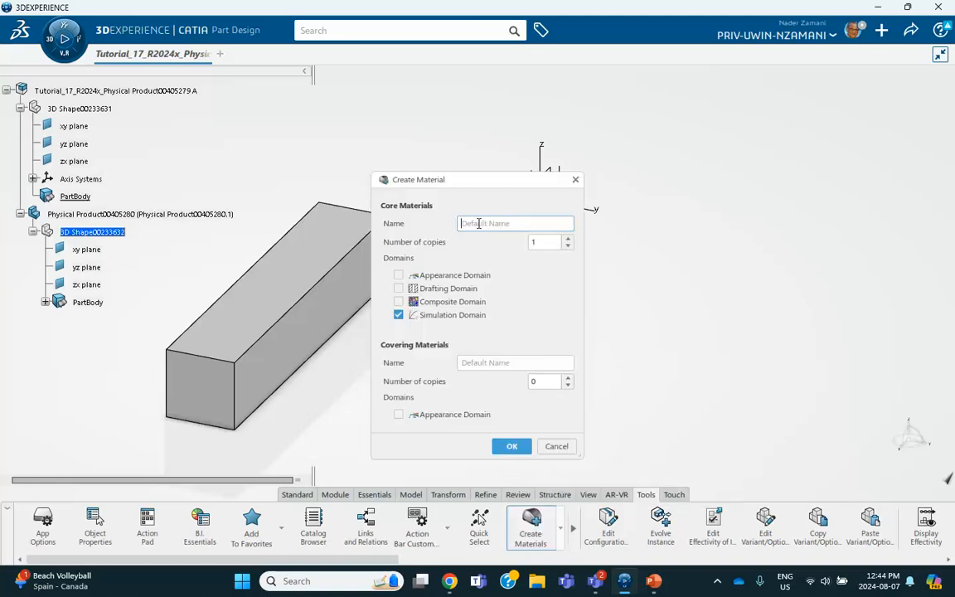
{"action": "type", "text": "T"}
{"action": "key", "text": "BackSpace"}
{"action": "left_click", "coordinate": [511, 446]}
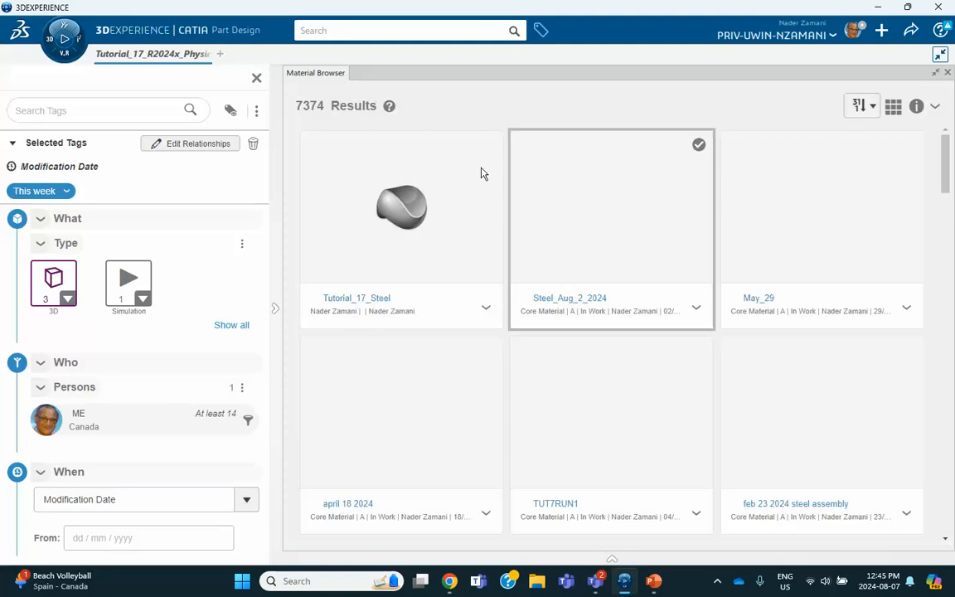
Apply the Tutorial_17_Steel core material to the bar's physical product and close the Material Browser.
{"action": "left_click", "coordinate": [483, 173]}
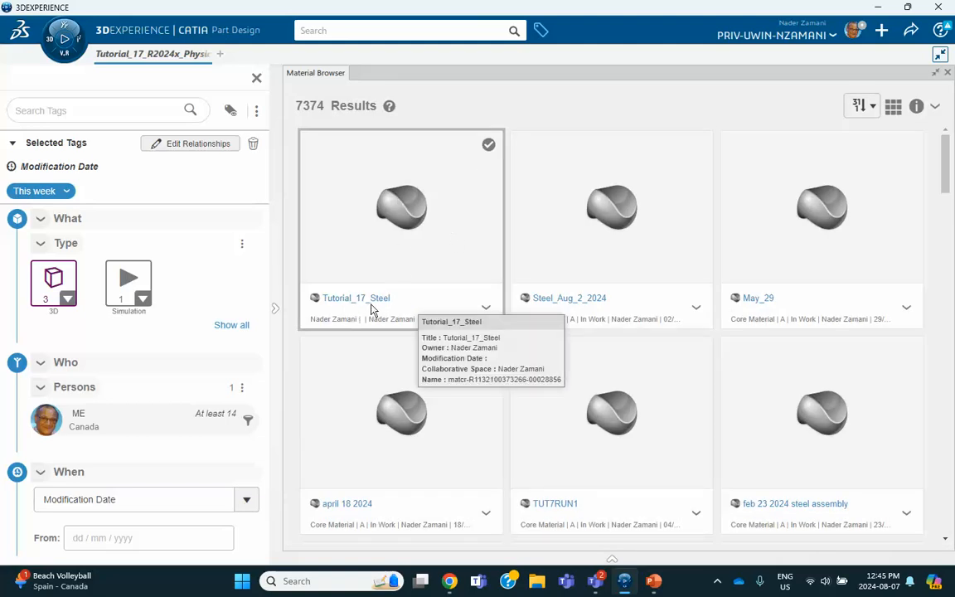
{"action": "left_click", "coordinate": [486, 308]}
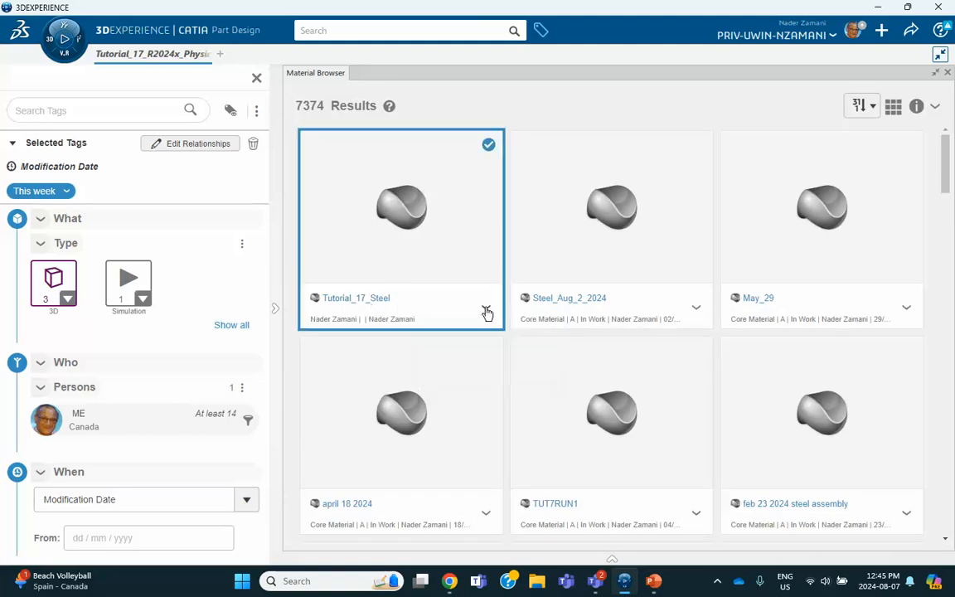
{"action": "left_click", "coordinate": [524, 368]}
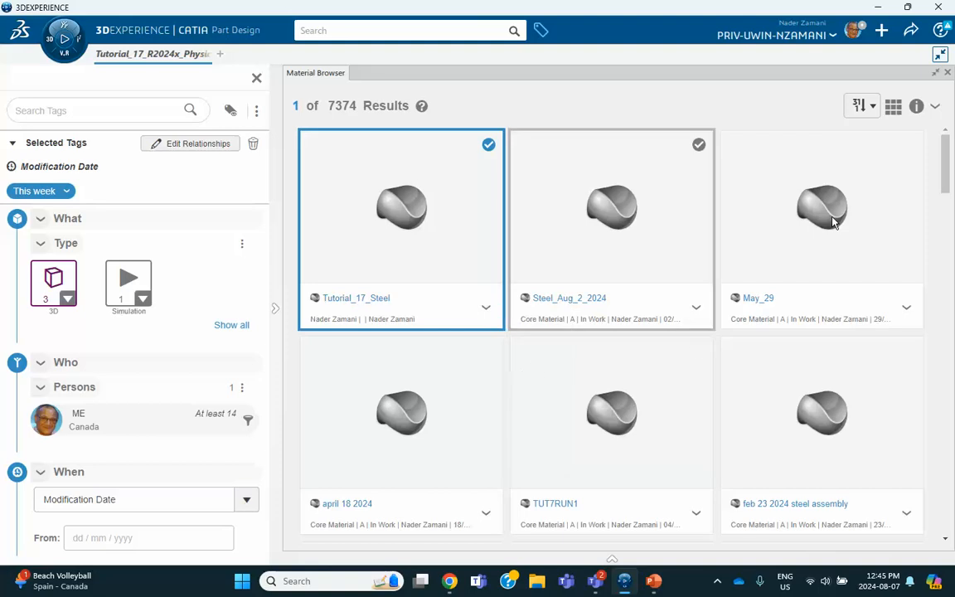
{"action": "left_click", "coordinate": [937, 71]}
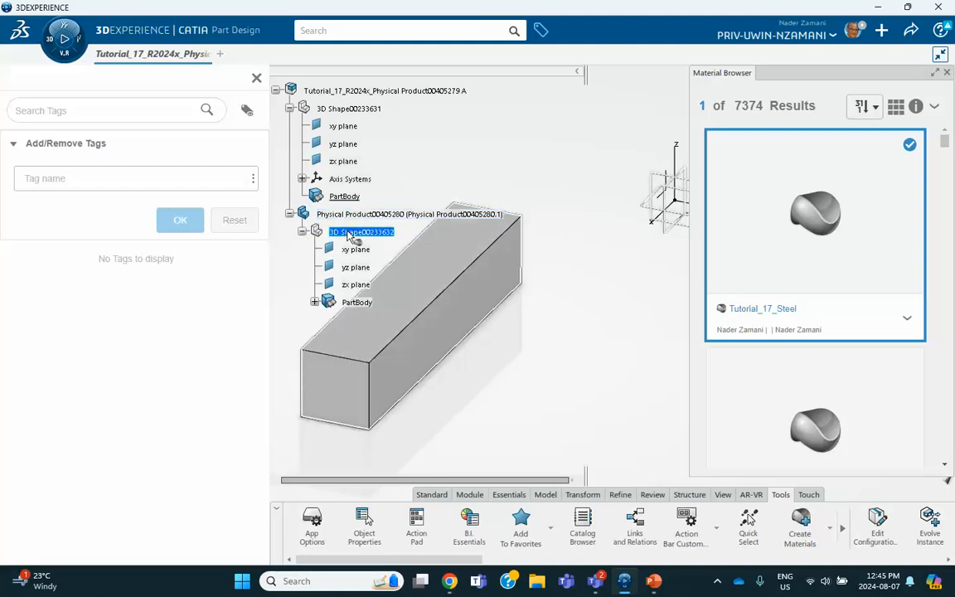
{"action": "left_click", "coordinate": [346, 217]}
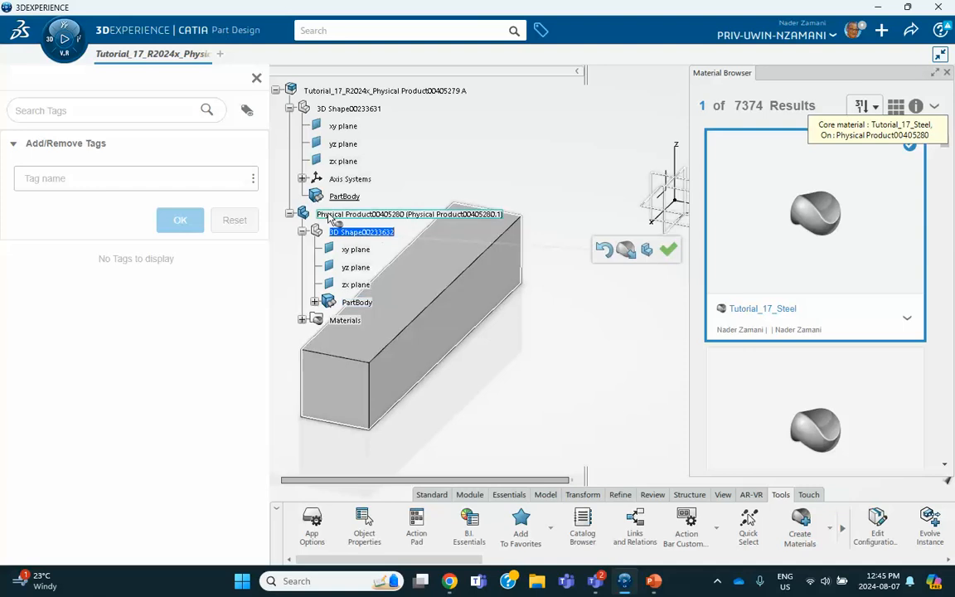
{"action": "left_click", "coordinate": [668, 251]}
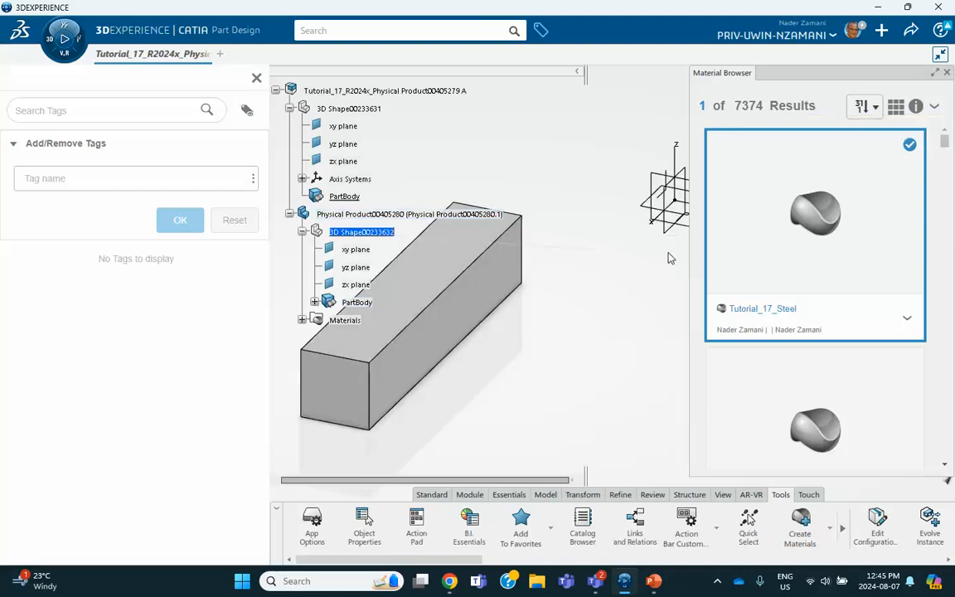
{"action": "left_click", "coordinate": [947, 73]}
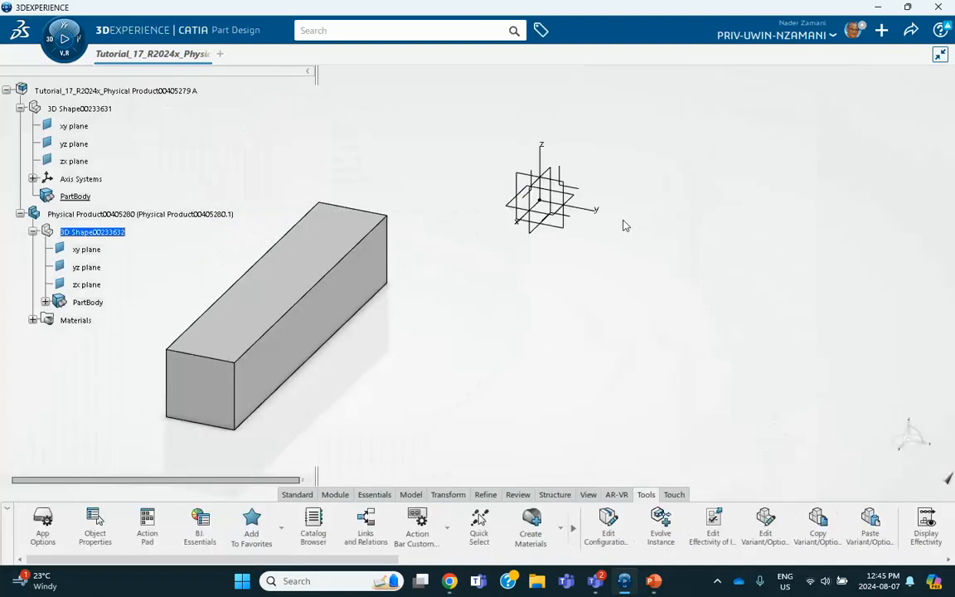
Open the applied steel's simulation domain and enable the Elastic option under Structures, Abaqus Multiphysics, Mechanical, Elasticity.
{"action": "left_click", "coordinate": [32, 320]}
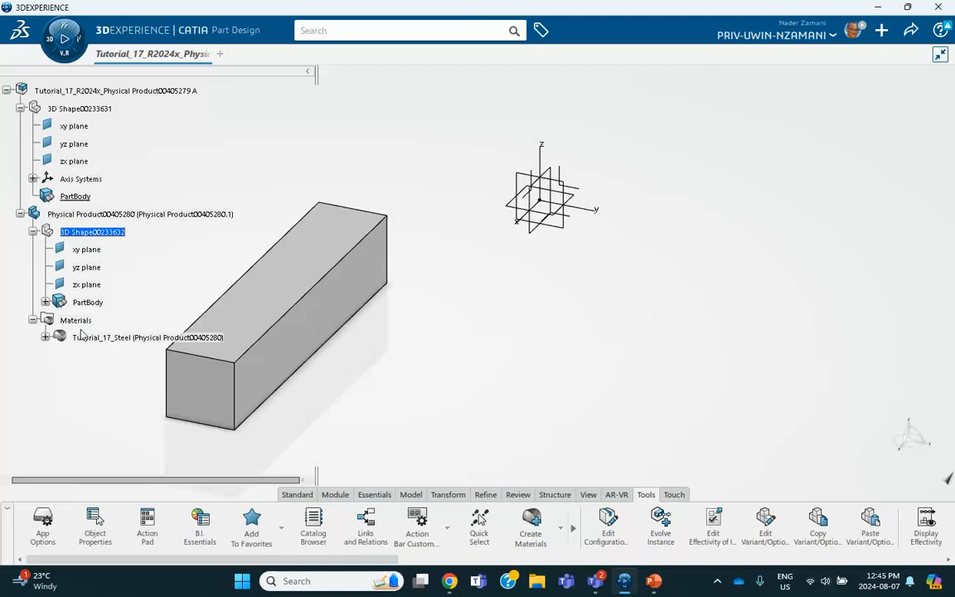
{"action": "double_click", "coordinate": [106, 338]}
{"action": "double_click", "coordinate": [106, 355]}
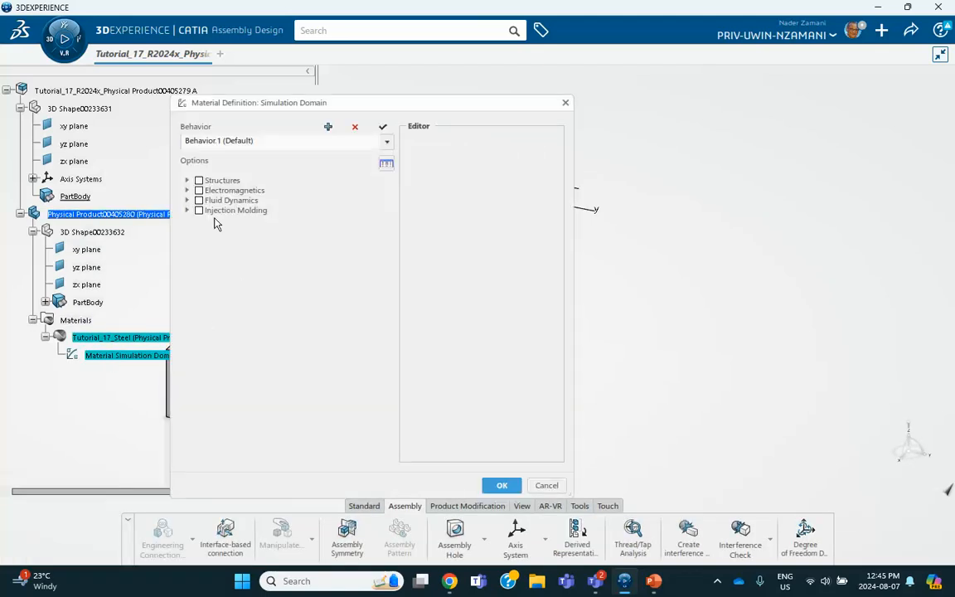
{"action": "left_click", "coordinate": [188, 179]}
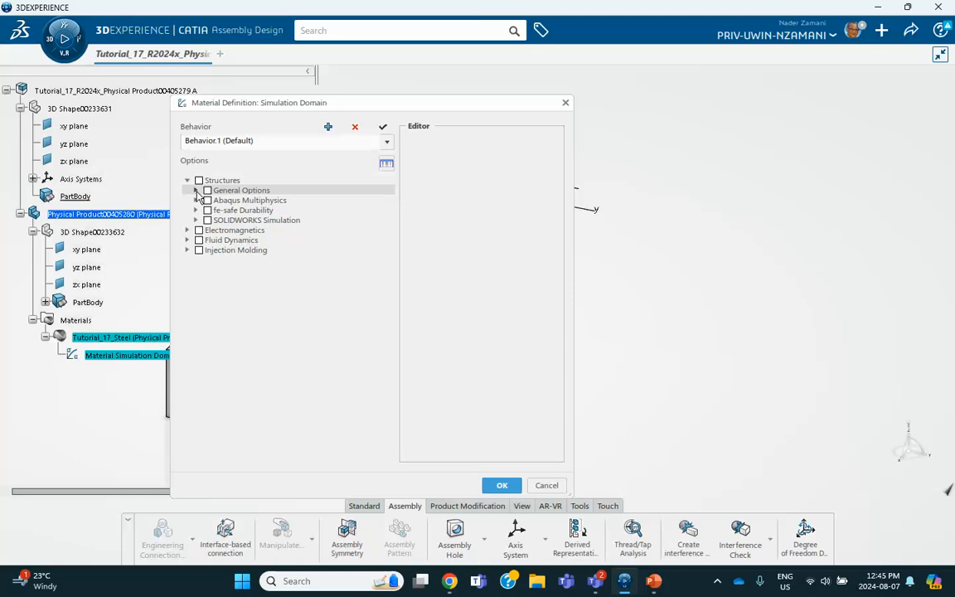
{"action": "left_click", "coordinate": [197, 190]}
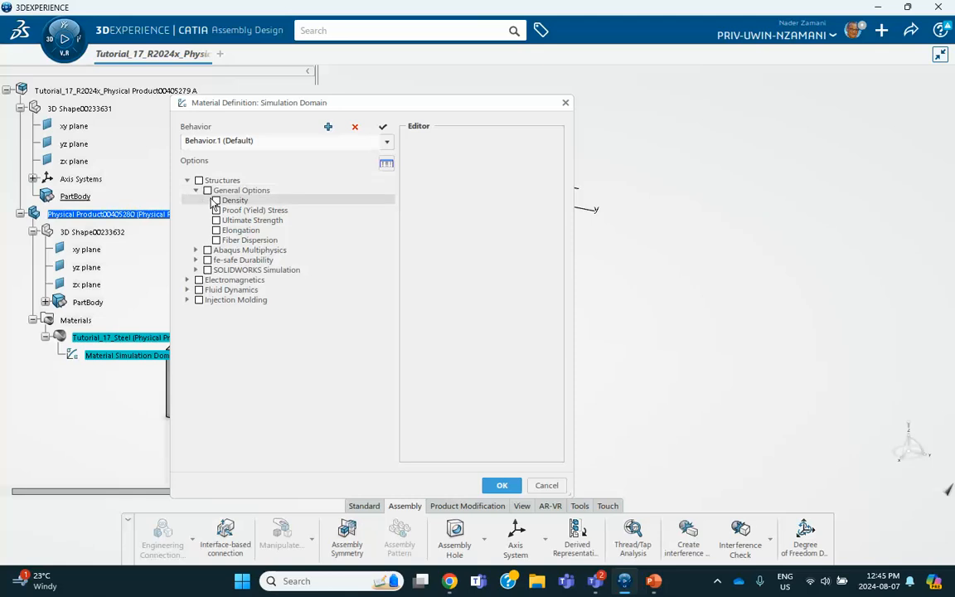
{"action": "left_click", "coordinate": [196, 250]}
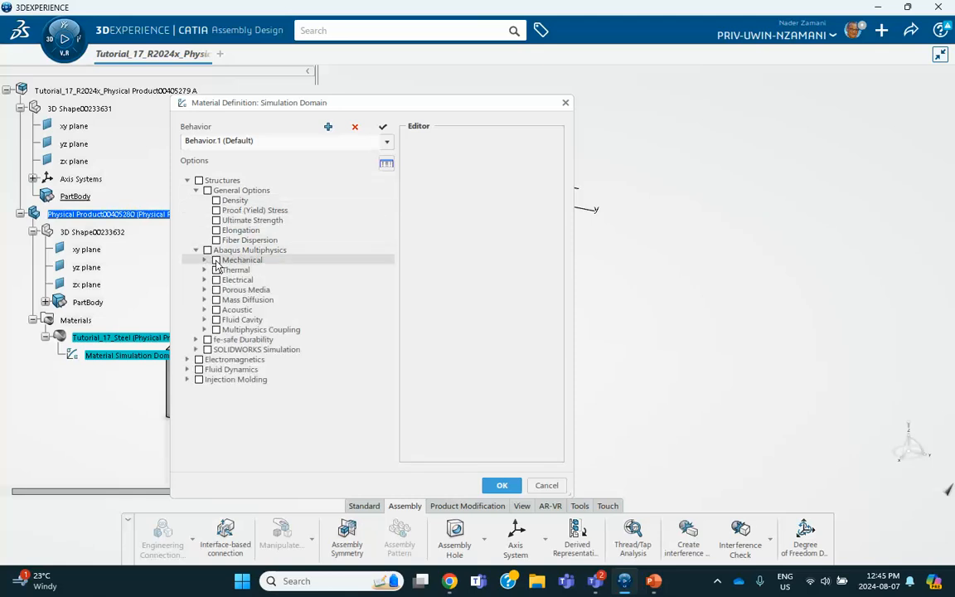
{"action": "left_click", "coordinate": [205, 260]}
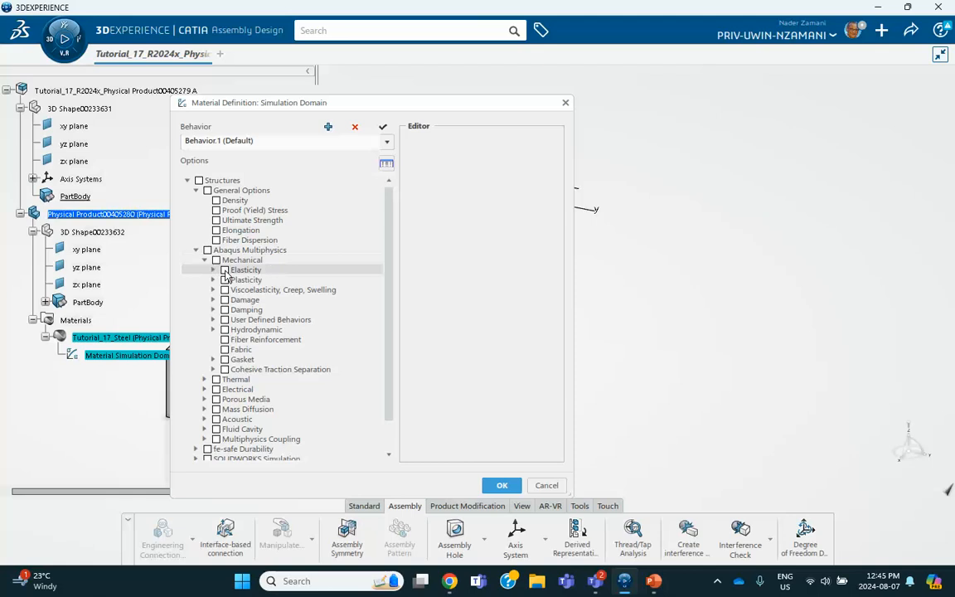
{"action": "left_click", "coordinate": [220, 272]}
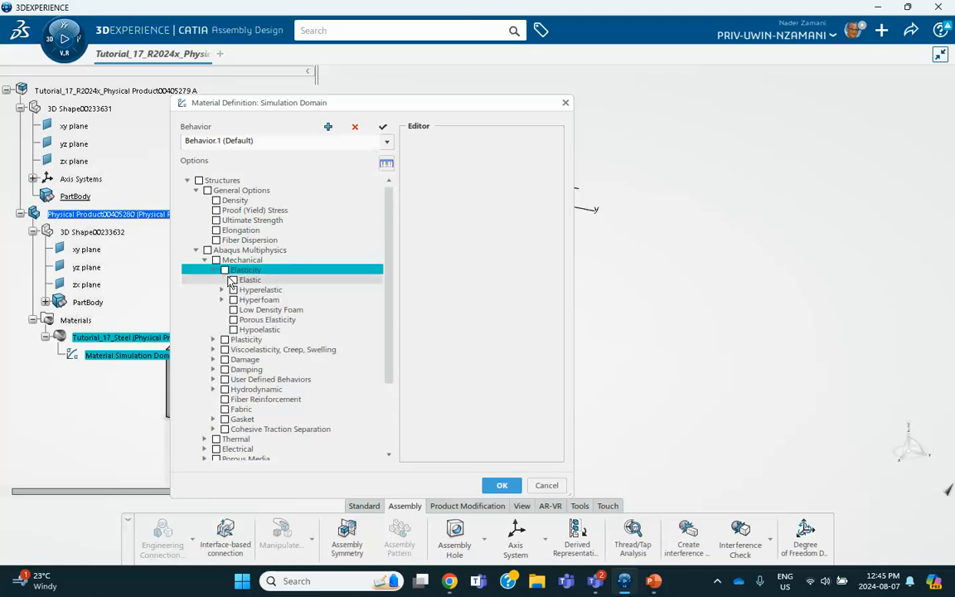
{"action": "left_click", "coordinate": [234, 280]}
Set the isotropic elastic material's Young's Modulus to 210 GPa and Poisson's Ratio to 0.3, and confirm the definition.
{"action": "left_click", "coordinate": [506, 199]}
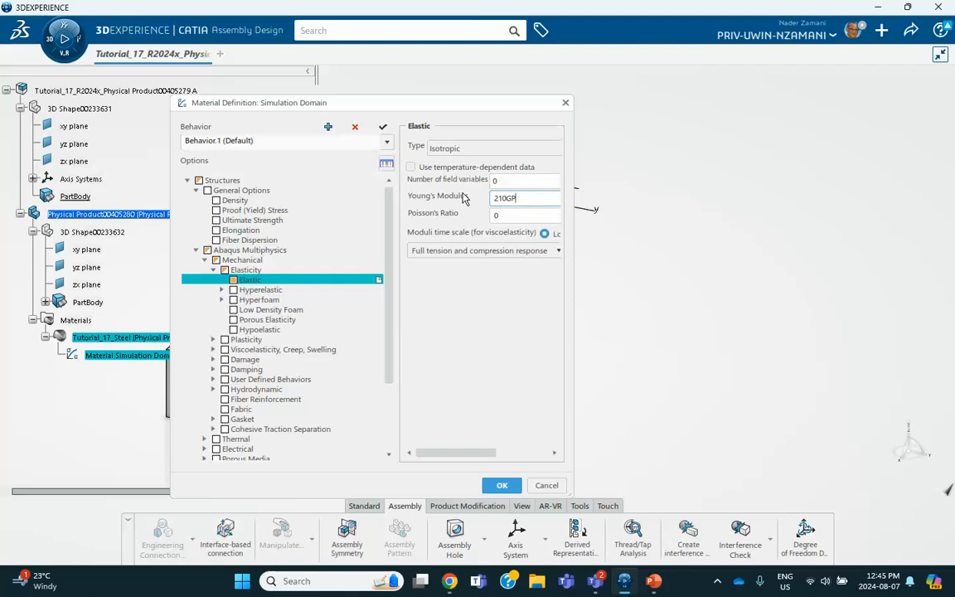
{"action": "type", "text": "210GPa"}
{"action": "left_click", "coordinate": [508, 215]}
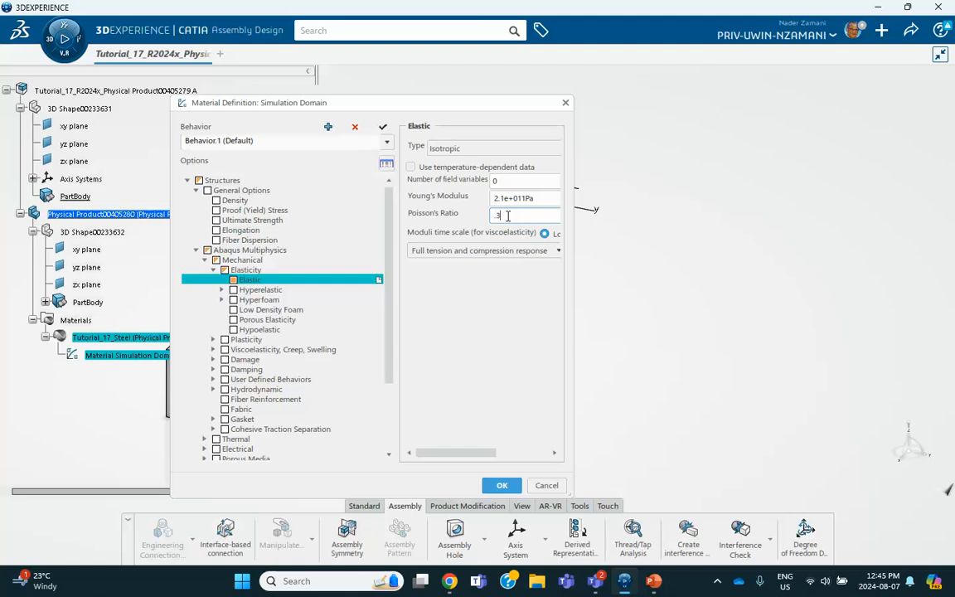
{"action": "type", "text": ".3"}
{"action": "left_click", "coordinate": [501, 485]}
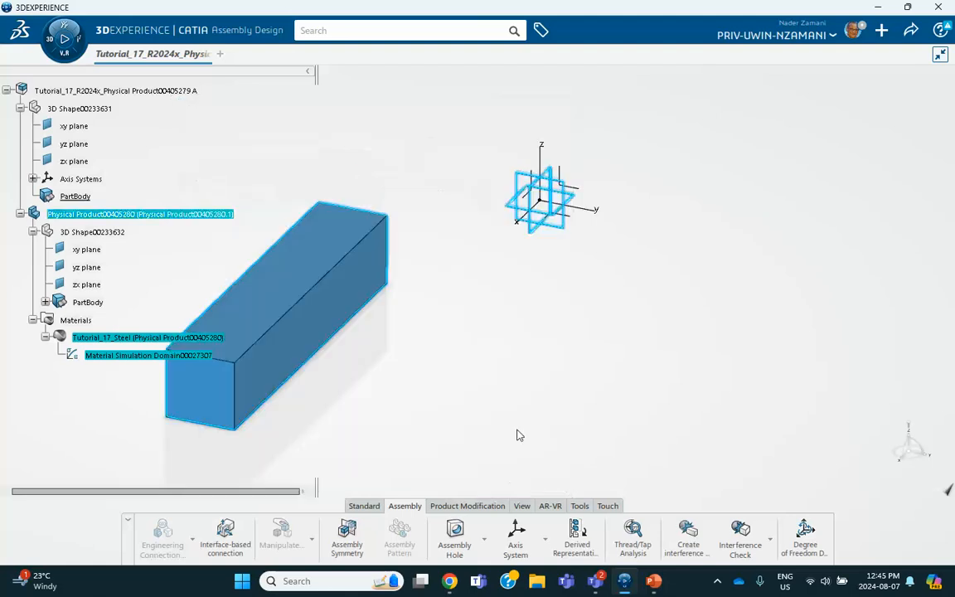
{"action": "mouse_move", "coordinate": [336, 325]}
{"action": "middle_mouse_down"}
{"action": "mouse_move", "coordinate": [343, 298]}
{"action": "mouse_move", "coordinate": [347, 308]}
{"action": "middle_mouse_up"}
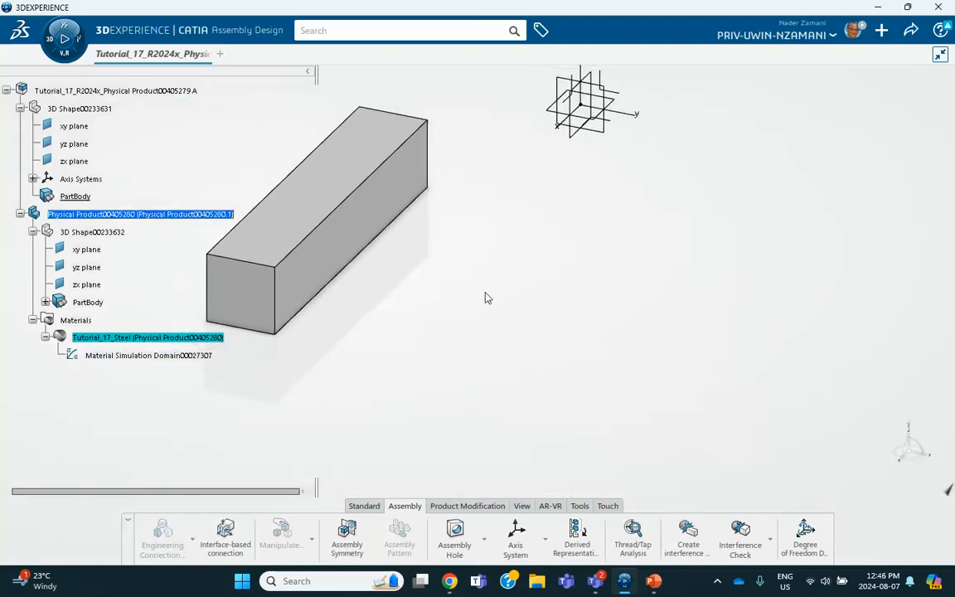
Save the assembly and consult the PowerPoint slide on creating the bar, returning to the assembly.
{"action": "left_click", "coordinate": [911, 30]}
{"action": "left_click", "coordinate": [859, 55]}
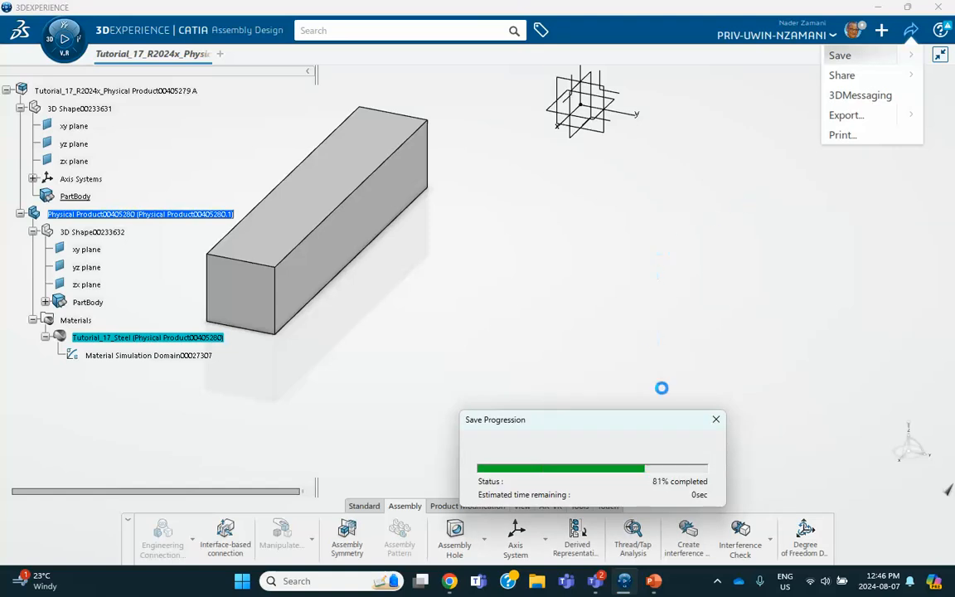
{"action": "left_click", "coordinate": [654, 580]}
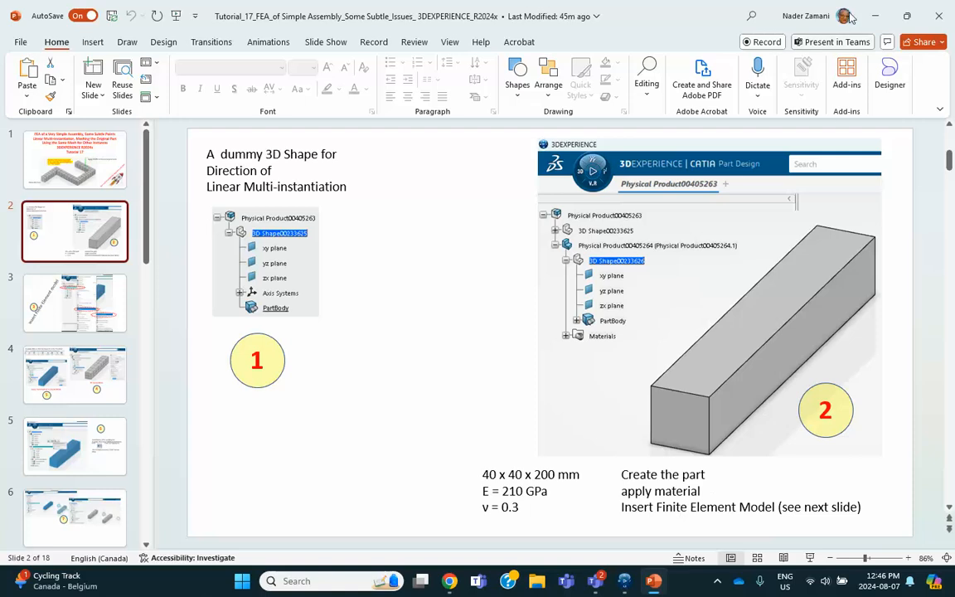
{"action": "left_click", "coordinate": [874, 15]}
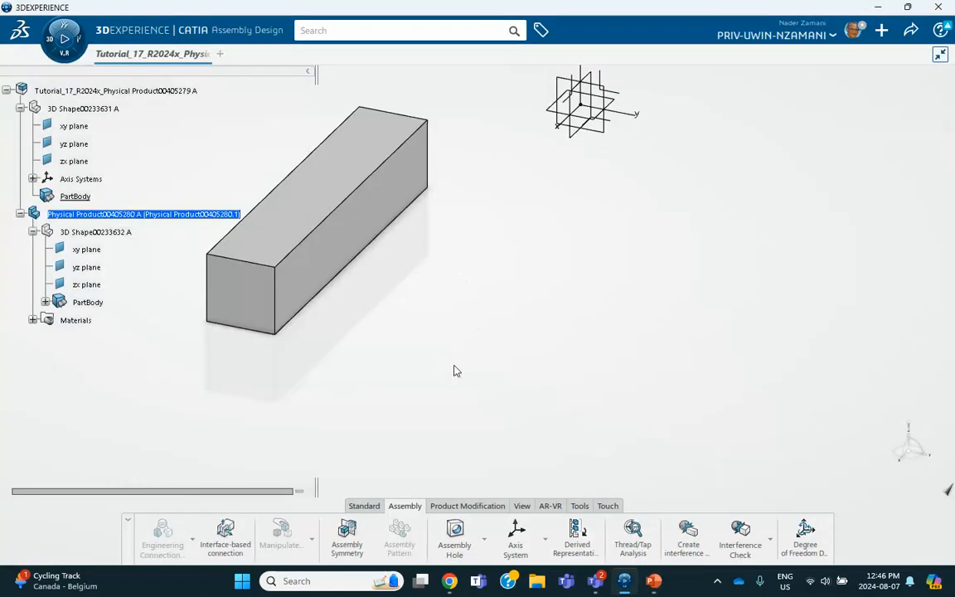
Insert a finite element model under the bar's physical product and switch to the PowerPoint tutorial slides.
{"action": "left_click", "coordinate": [166, 217]}
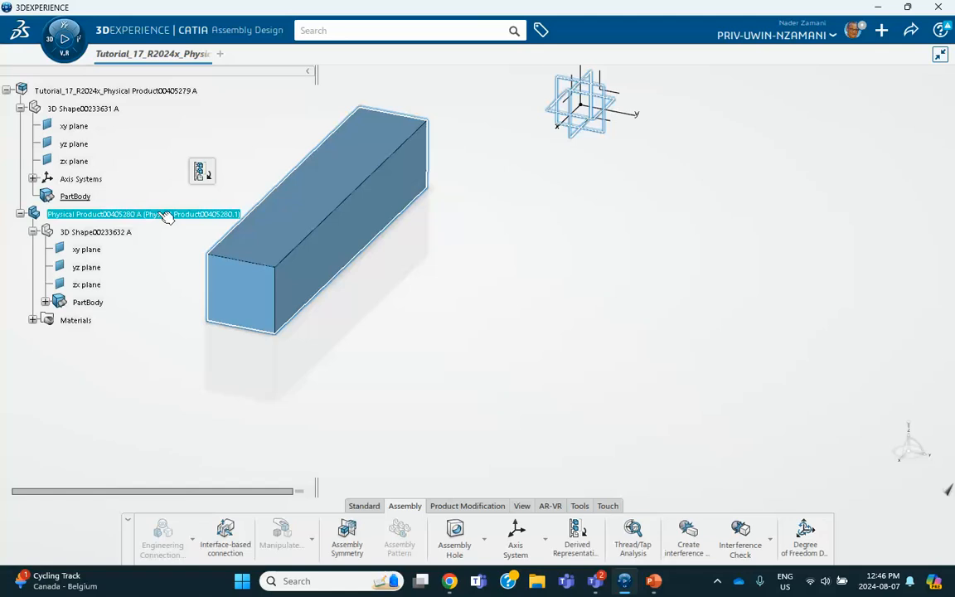
{"action": "right_click", "coordinate": [166, 217]}
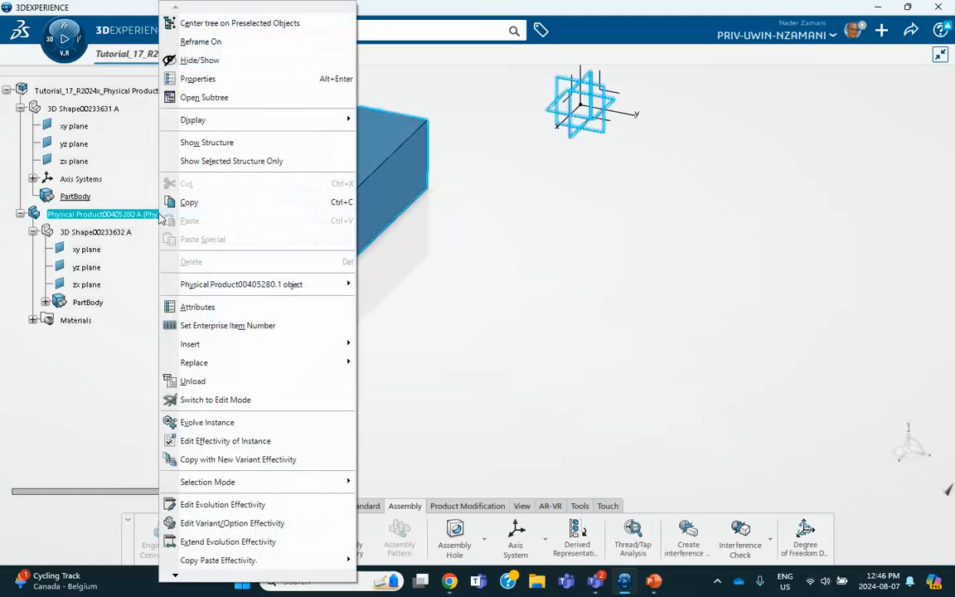
{"action": "mouse_move", "coordinate": [184, 352]}
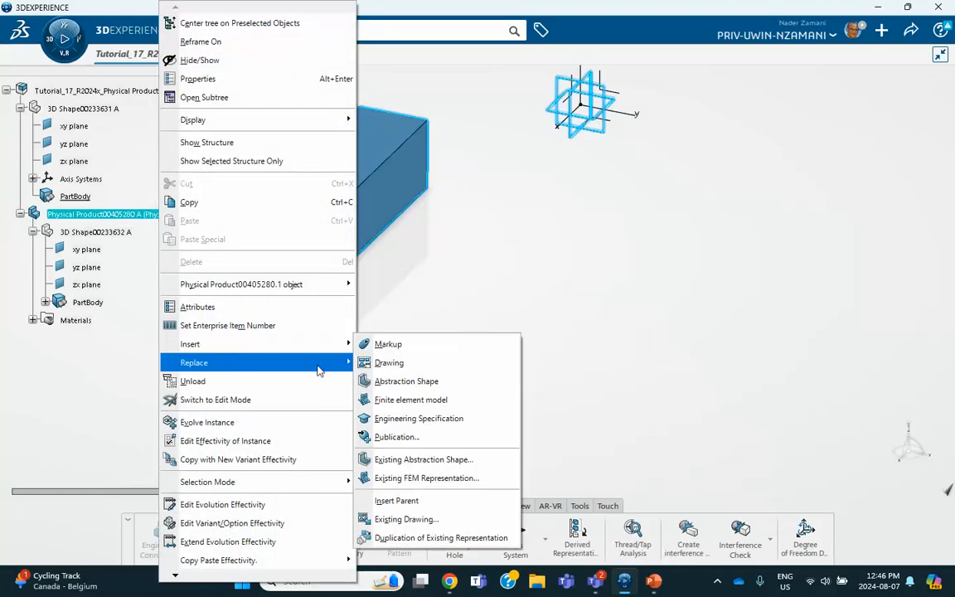
{"action": "left_click", "coordinate": [402, 403]}
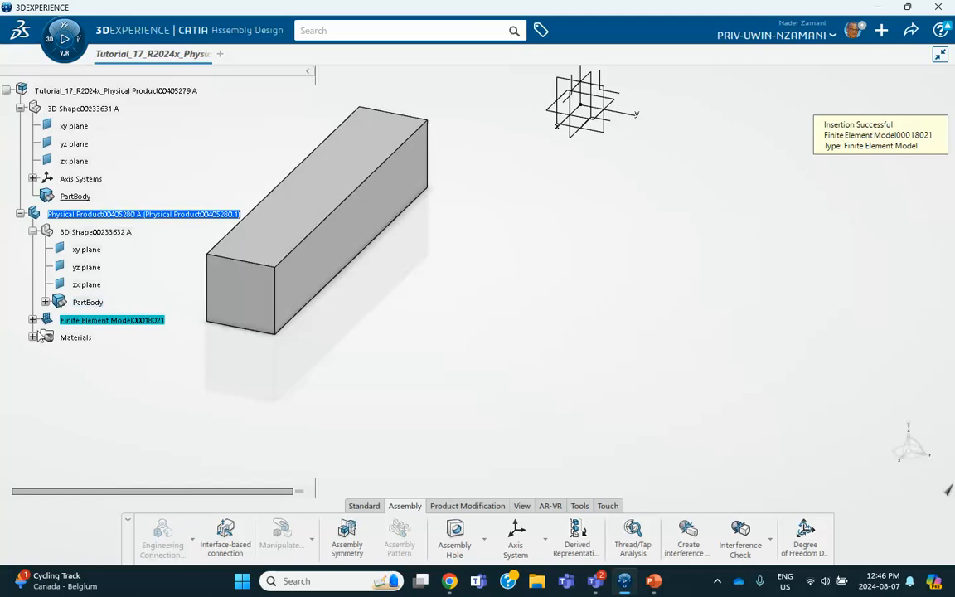
{"action": "mouse_move", "coordinate": [626, 589]}
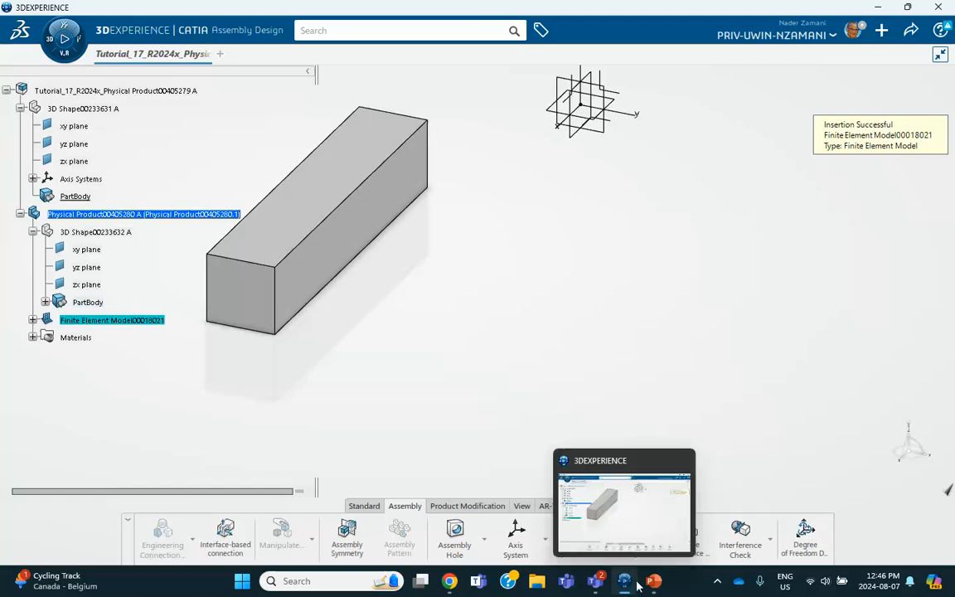
{"action": "left_click", "coordinate": [654, 580]}
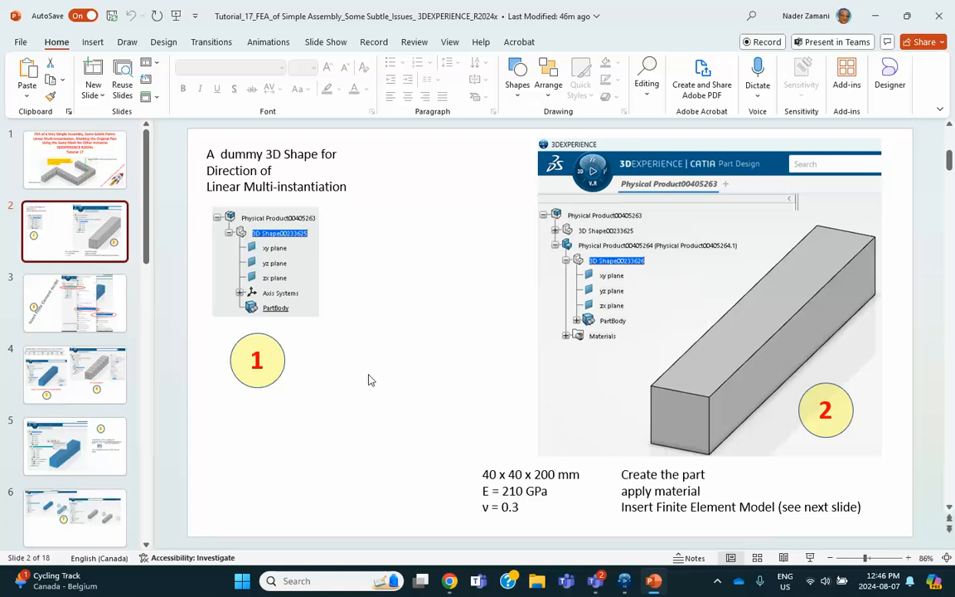
Consult the slides on inserting the finite element model and creating the 3D sweep mesh, returning to the assembly.
{"action": "left_click", "coordinate": [116, 305]}
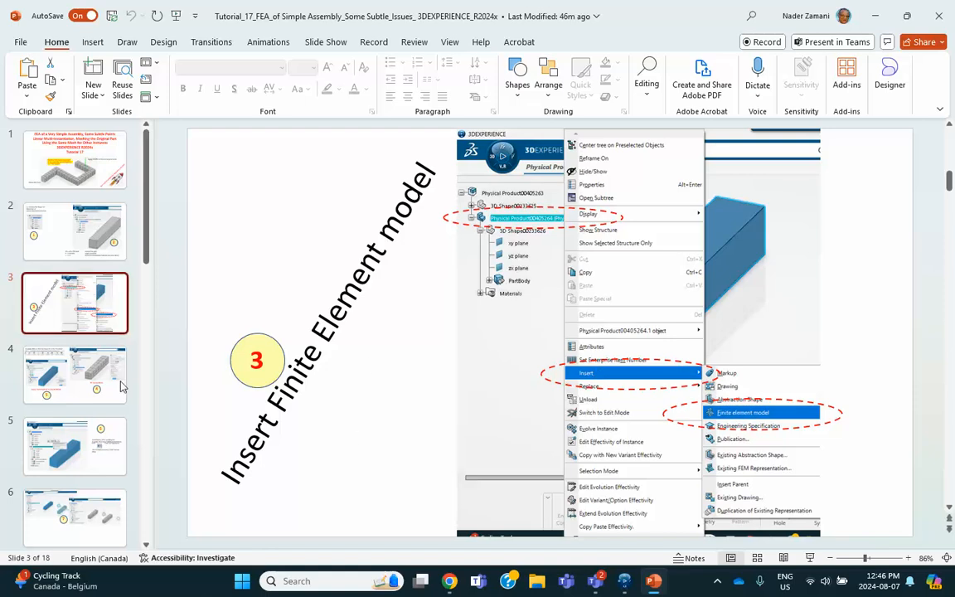
{"action": "left_click", "coordinate": [67, 339]}
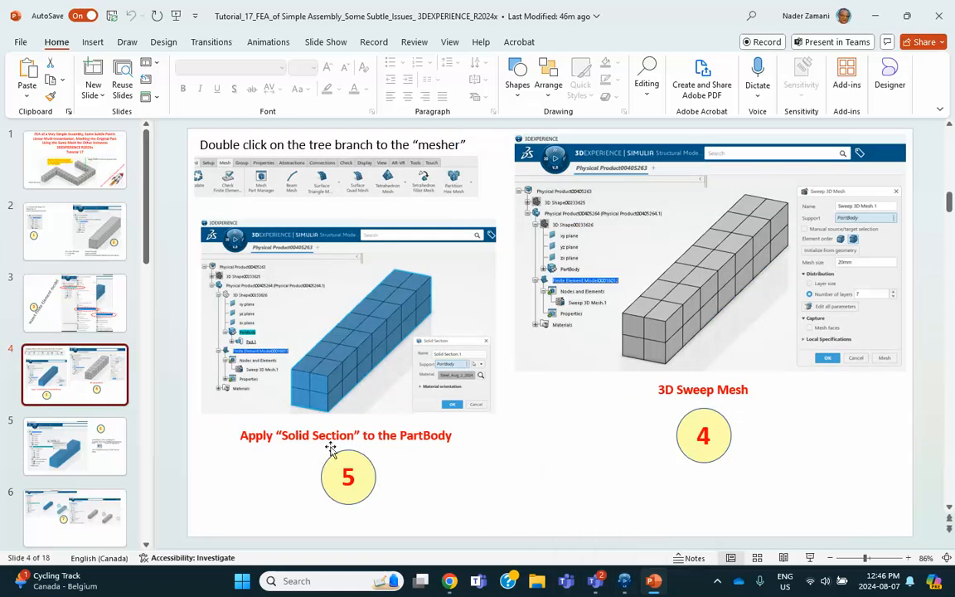
{"action": "left_click", "coordinate": [627, 581]}
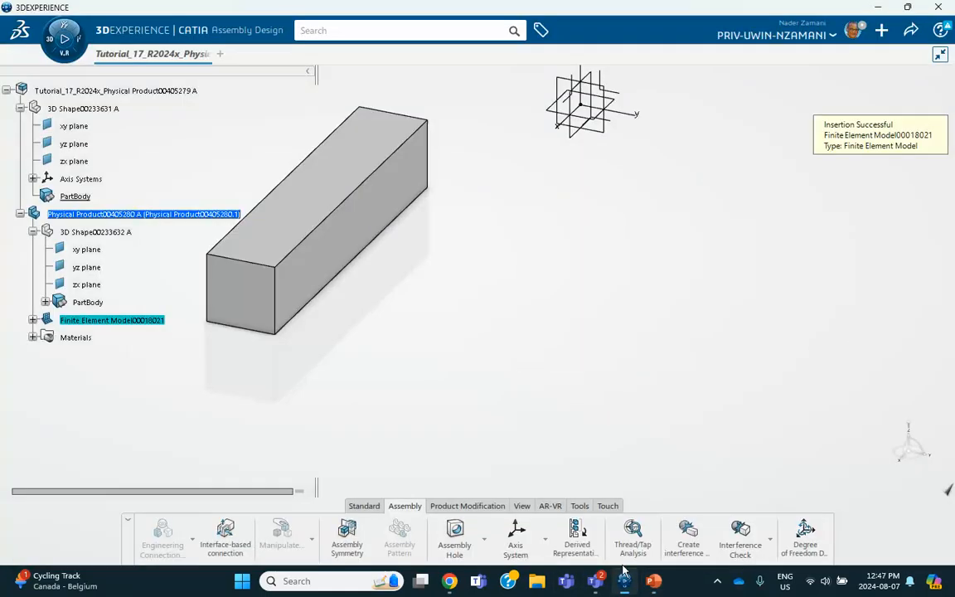
Activate the bar's finite element model for meshing and start a Sweep 3D Mesh with the bar's PartBody as support.
{"action": "left_click", "coordinate": [32, 320]}
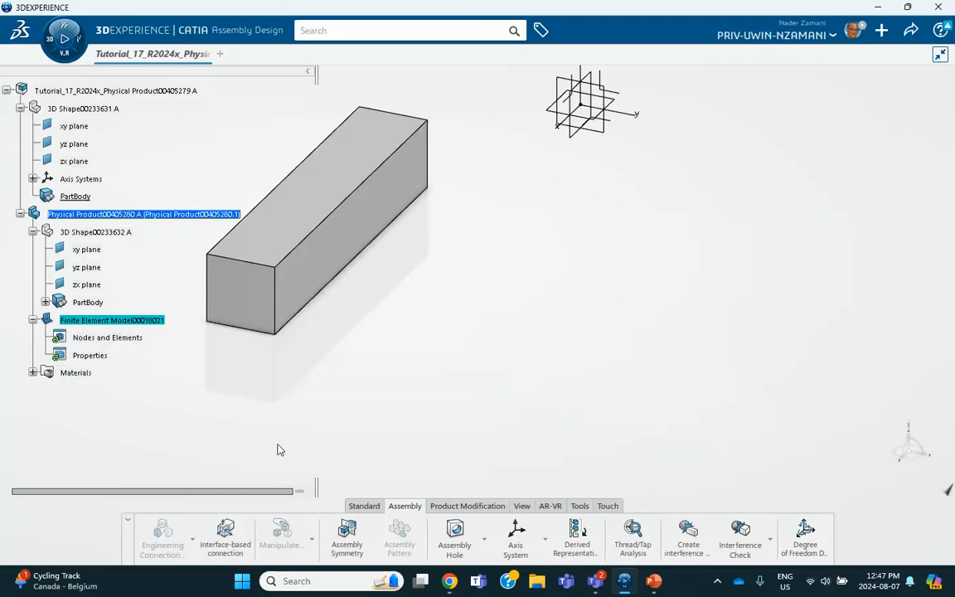
{"action": "double_click", "coordinate": [116, 321]}
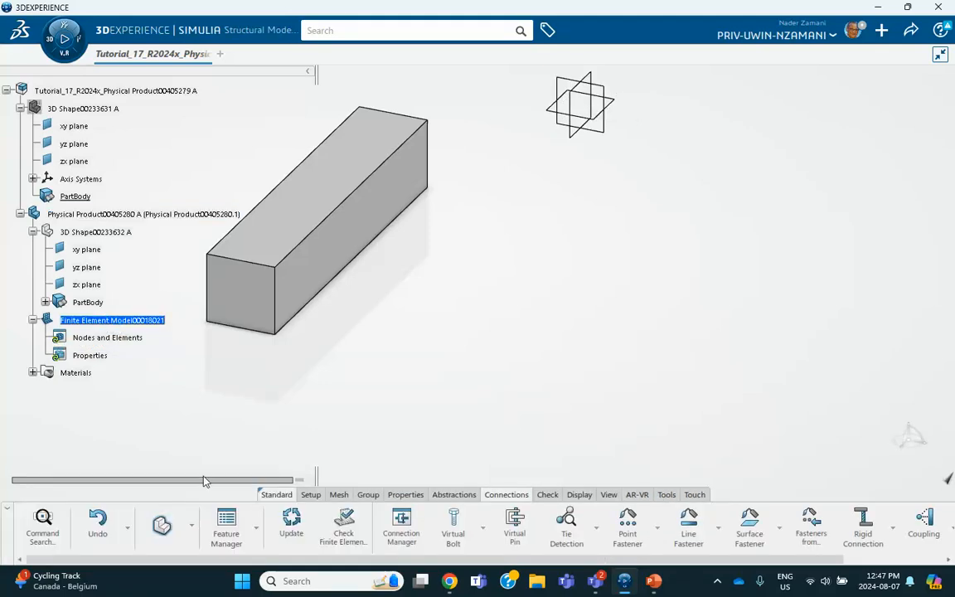
{"action": "left_click", "coordinate": [340, 496]}
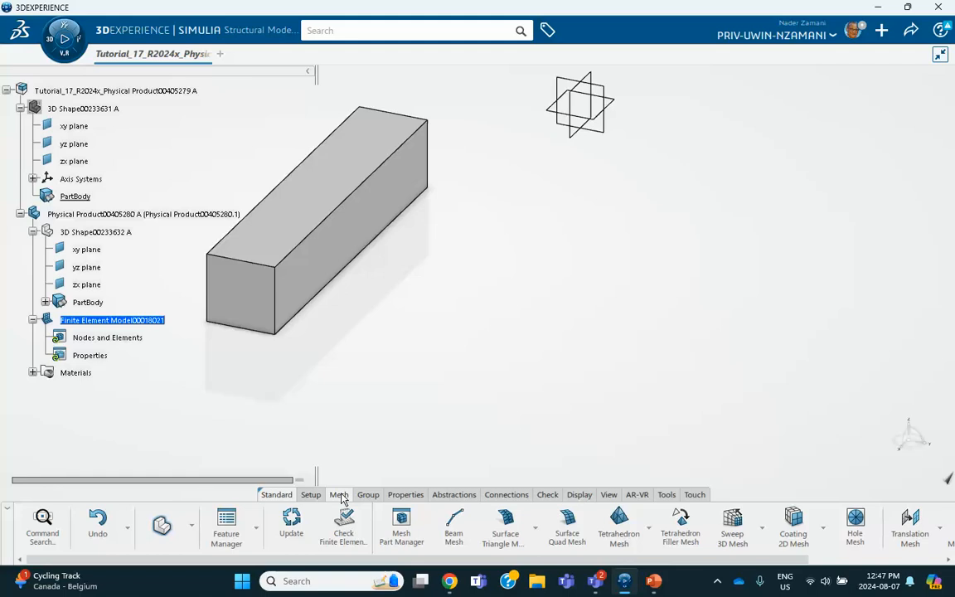
{"action": "left_click", "coordinate": [733, 526]}
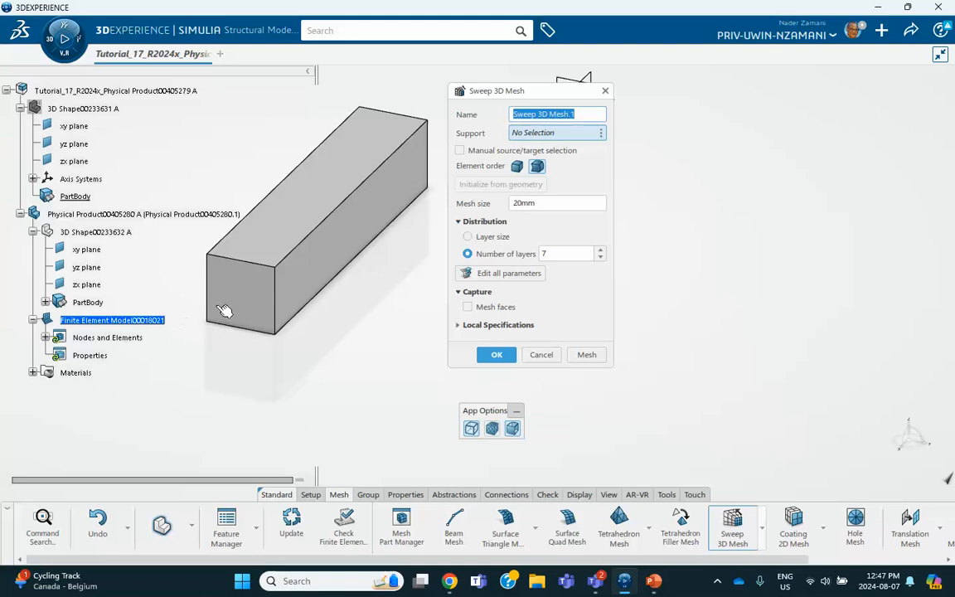
{"action": "left_click", "coordinate": [338, 182]}
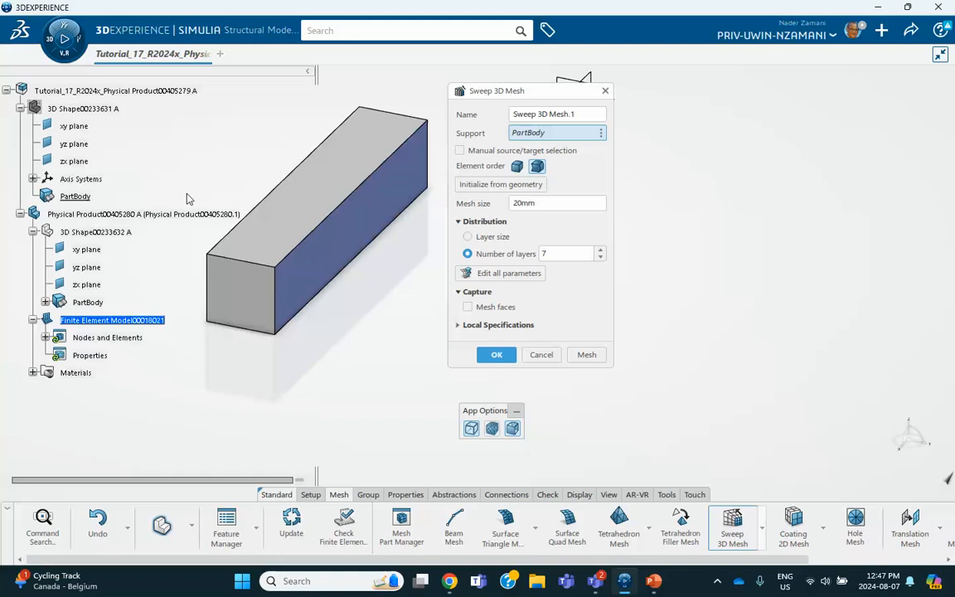
Enable manual source/target selection for the sweep mesh and clear the preassigned source and target faces.
{"action": "left_click", "coordinate": [460, 150]}
{"action": "right_click", "coordinate": [529, 171]}
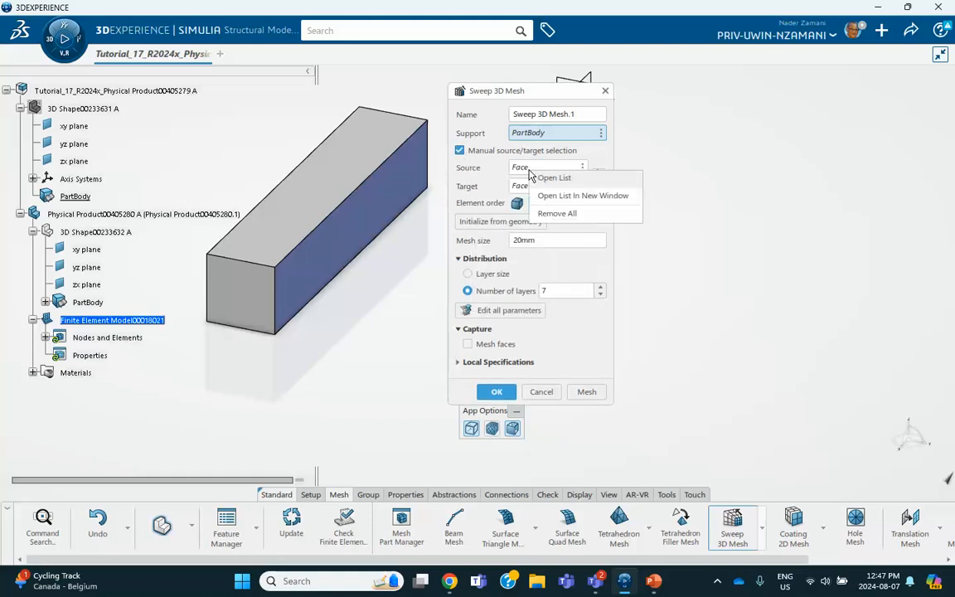
{"action": "left_click", "coordinate": [543, 213]}
{"action": "right_click", "coordinate": [534, 187]}
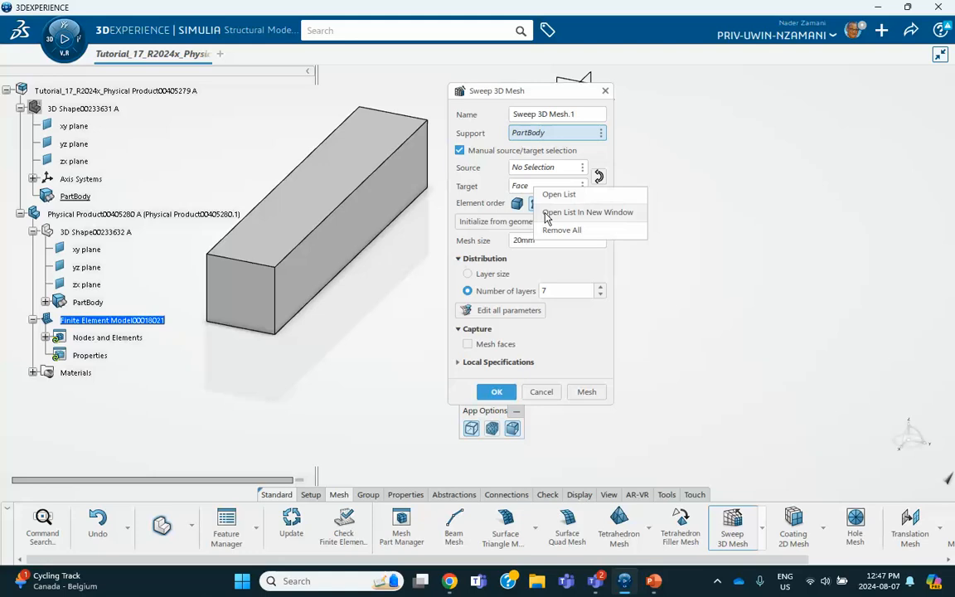
{"action": "left_click", "coordinate": [551, 228]}
Assign the bar's two opposite square end faces as source and target, and generate the sweep mesh with 20 mm mesh size and 7 layers.
{"action": "left_click", "coordinate": [540, 168]}
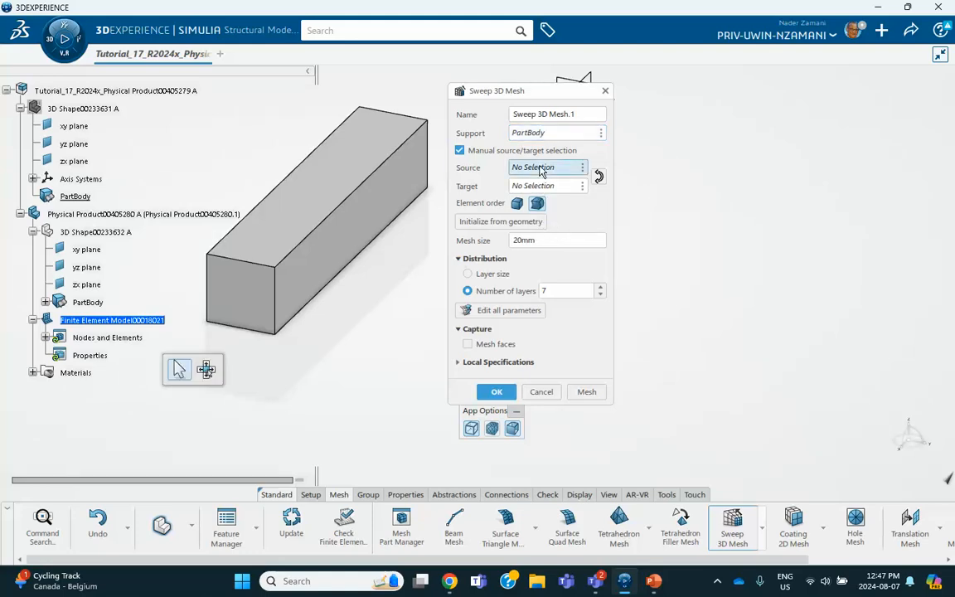
{"action": "left_click", "coordinate": [258, 283]}
{"action": "left_click", "coordinate": [542, 186]}
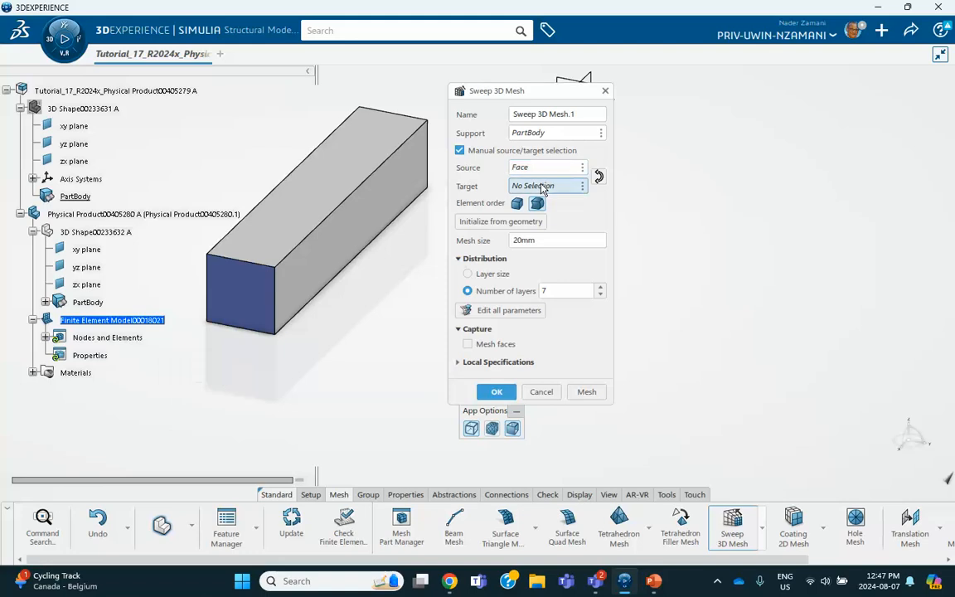
{"action": "middle_click_drag", "start_coordinate": [392, 217], "coordinate": [382, 246]}
{"action": "left_click", "coordinate": [381, 199]}
{"action": "middle_click_drag", "start_coordinate": [479, 261], "coordinate": [408, 230]}
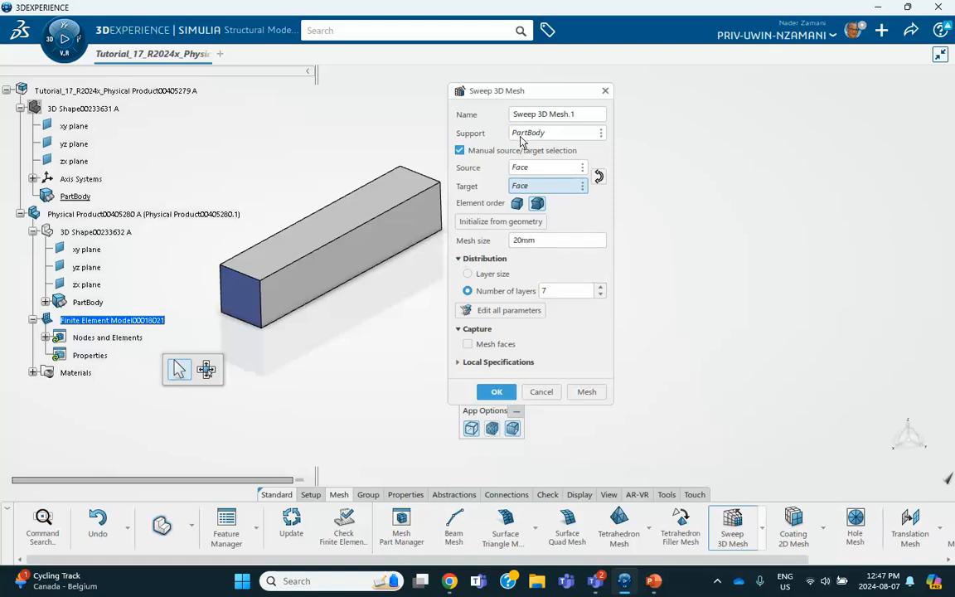
{"action": "left_click", "coordinate": [585, 393]}
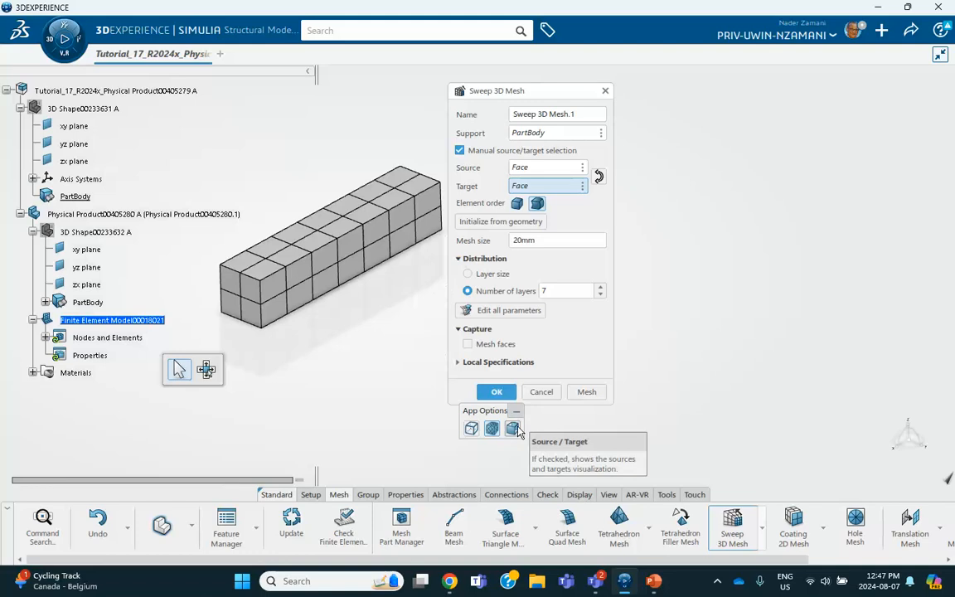
{"action": "left_click", "coordinate": [496, 393]}
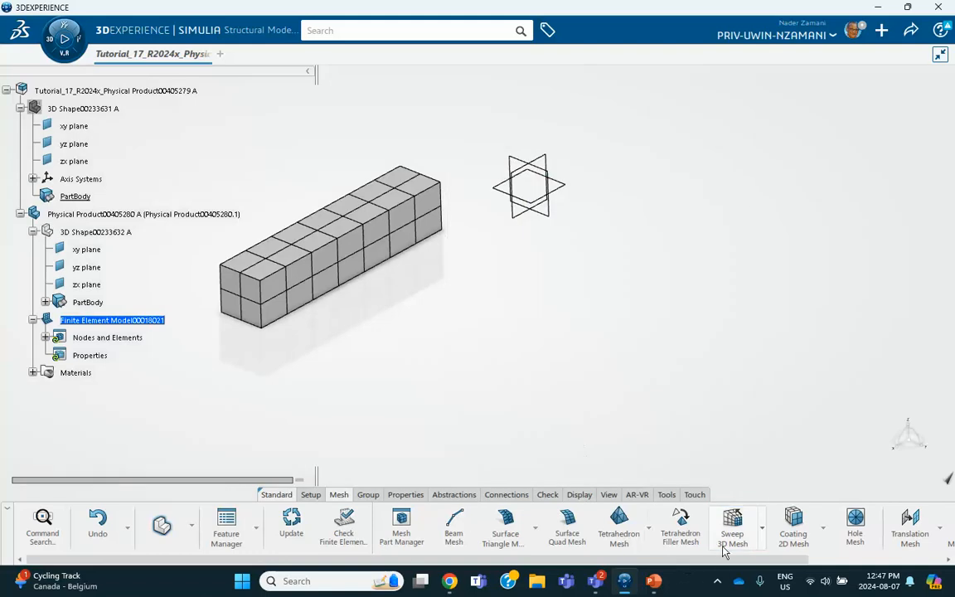
Consult the slide on the solid section and apply a Solid Section with the Tutorial_17_Steel material to the bar's PartBody.
{"action": "left_click", "coordinate": [593, 506]}
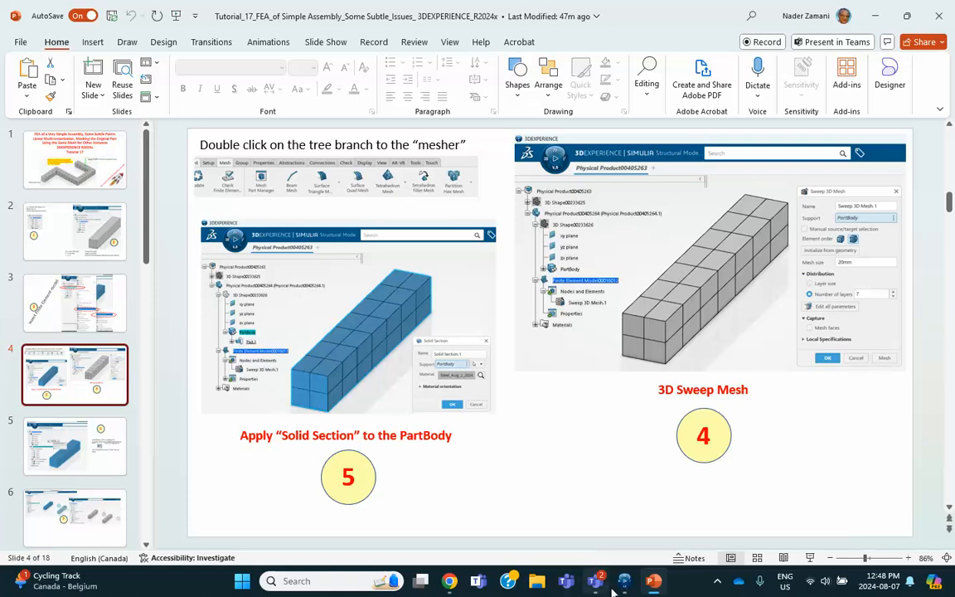
{"action": "mouse_move", "coordinate": [623, 585]}
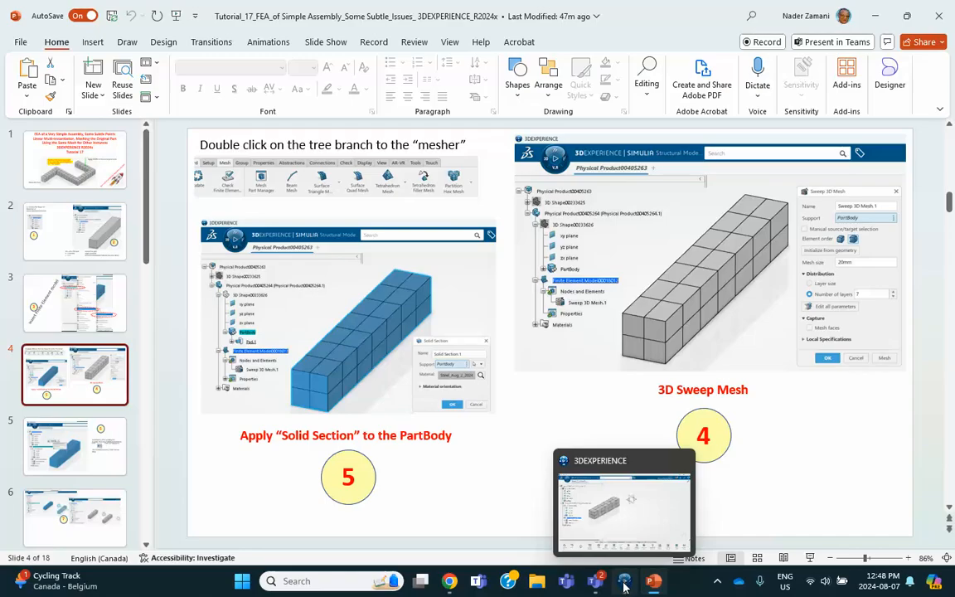
{"action": "left_click", "coordinate": [611, 543]}
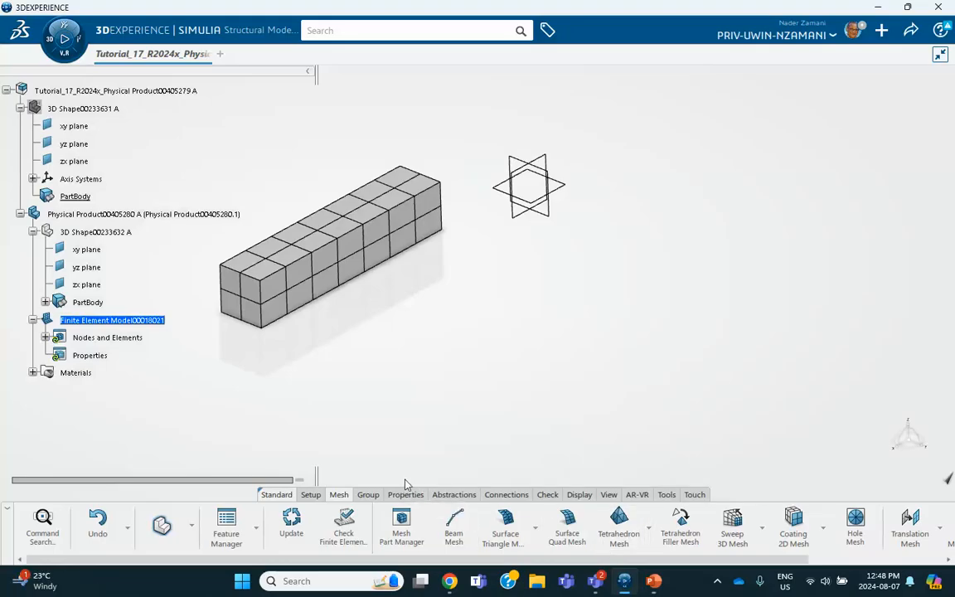
{"action": "left_click", "coordinate": [404, 493]}
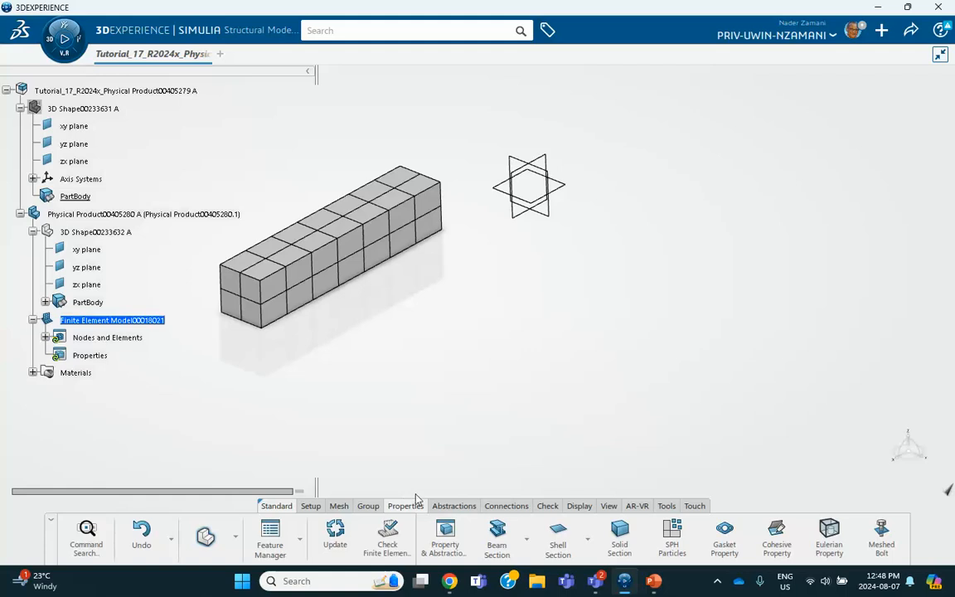
{"action": "left_click", "coordinate": [620, 537]}
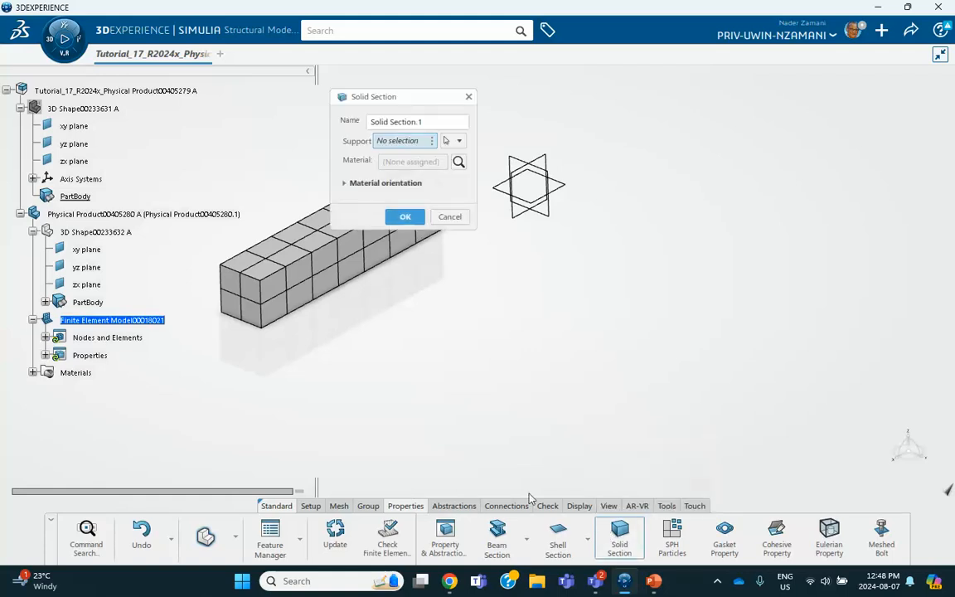
{"action": "left_click", "coordinate": [89, 301]}
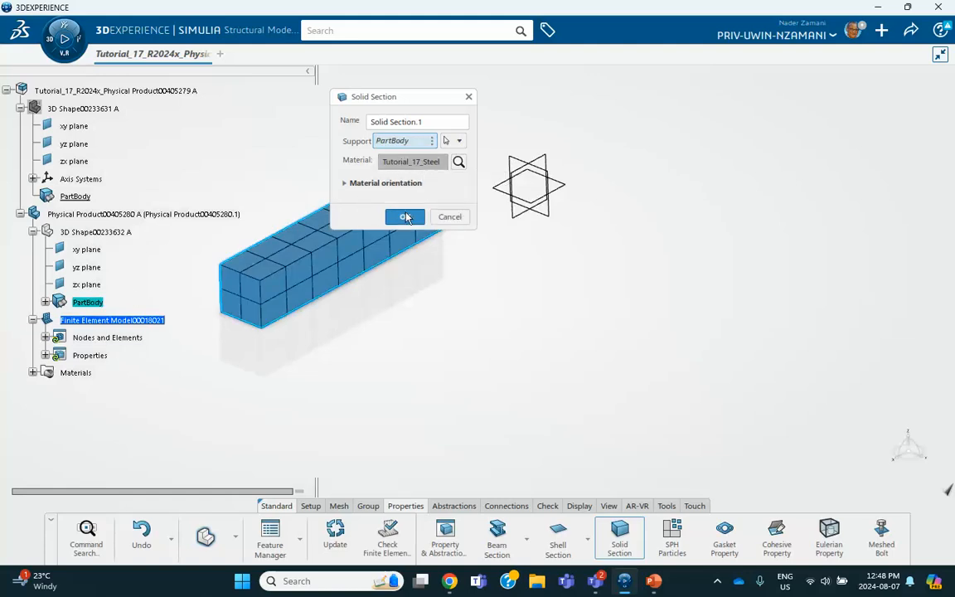
{"action": "left_click", "coordinate": [405, 217]}
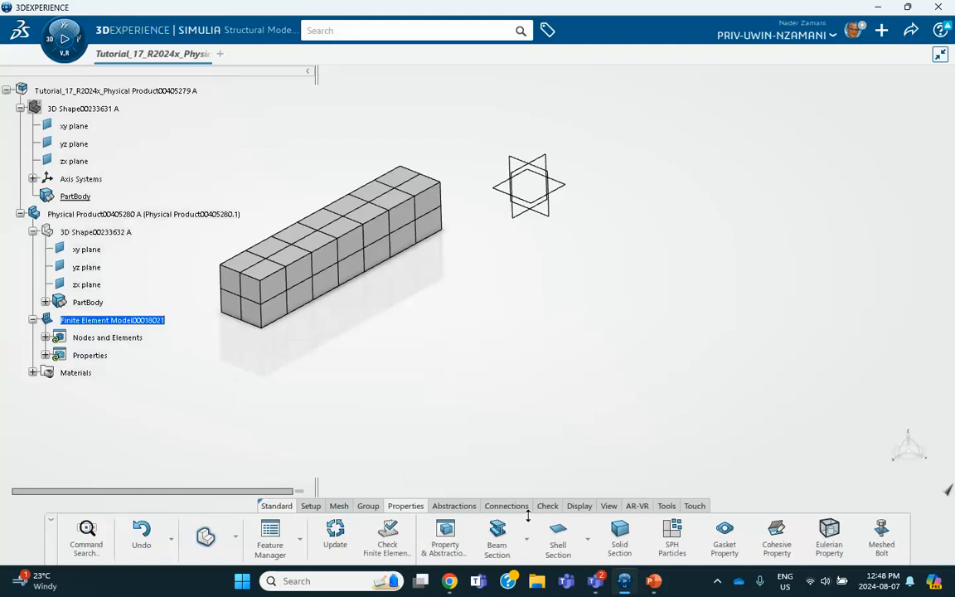
Consult the PowerPoint slide on Linear Multi-Instantiation and return to the assembly.
{"action": "left_click", "coordinate": [572, 489]}
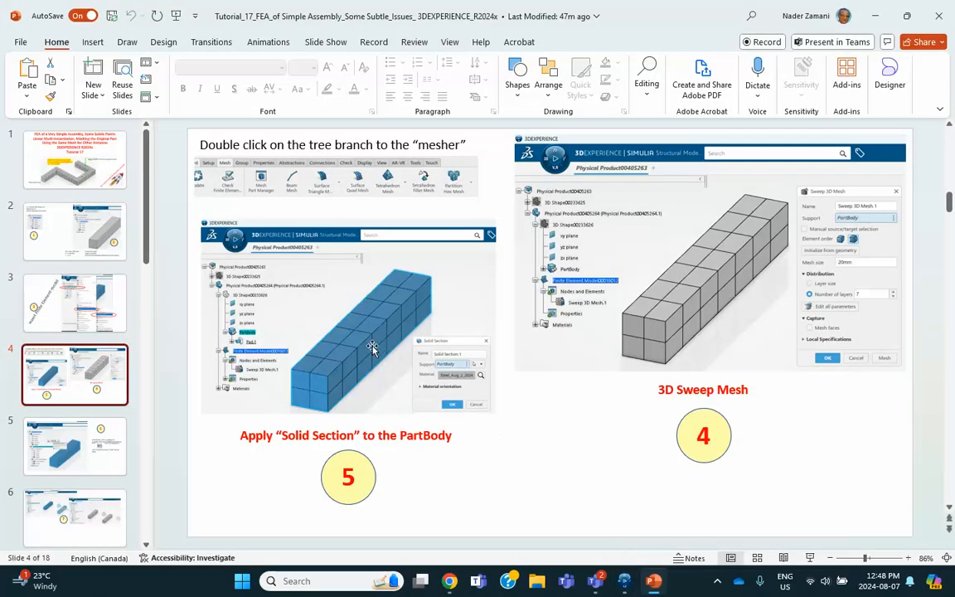
{"action": "left_click", "coordinate": [92, 447]}
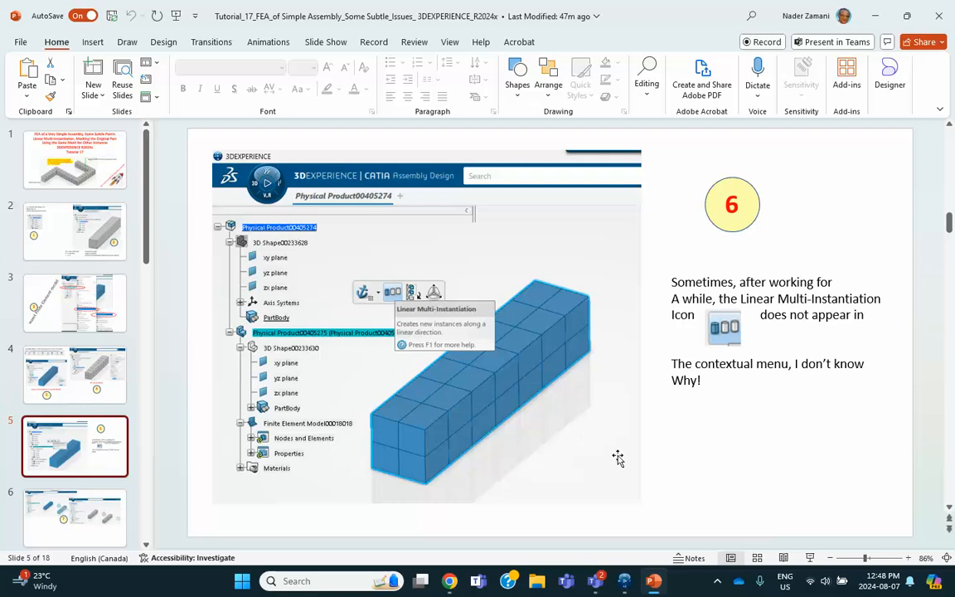
{"action": "left_click", "coordinate": [874, 15]}
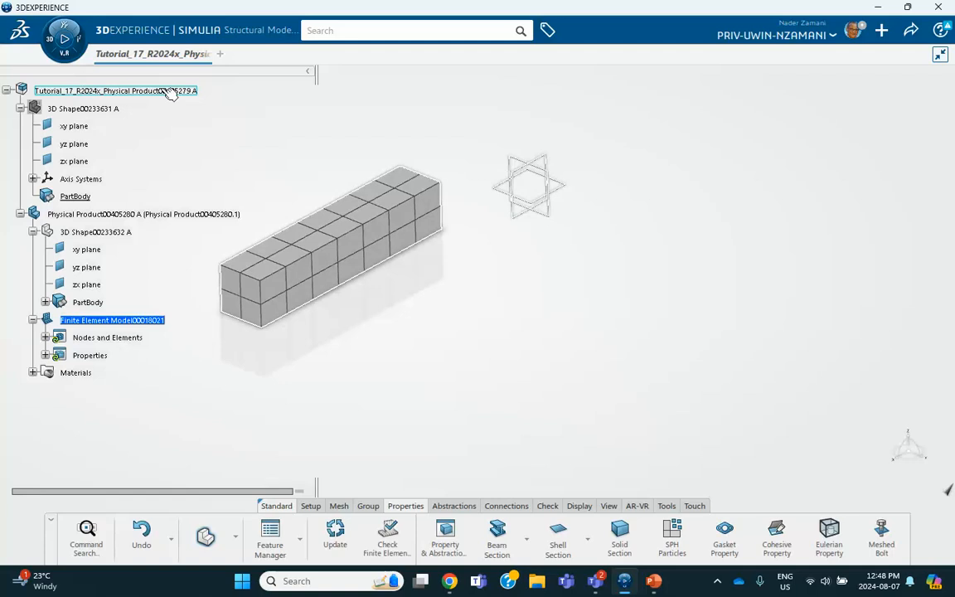
Activate the root Tutorial_17 product for assembly design and inspect the axis system under the dummy 3D Shape.
{"action": "double_click", "coordinate": [133, 92]}
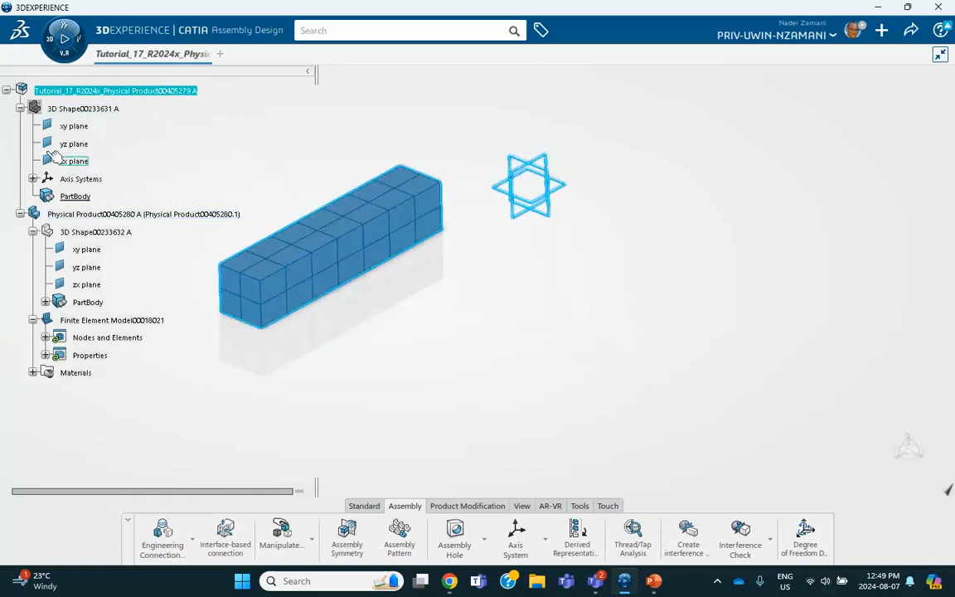
{"action": "left_click", "coordinate": [20, 109]}
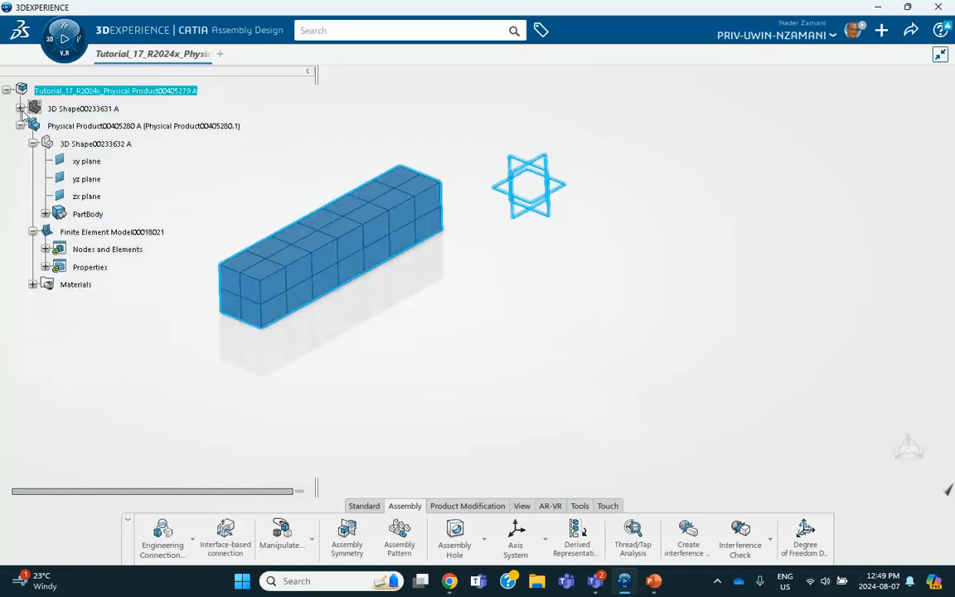
{"action": "left_click", "coordinate": [20, 109]}
{"action": "left_click", "coordinate": [33, 179]}
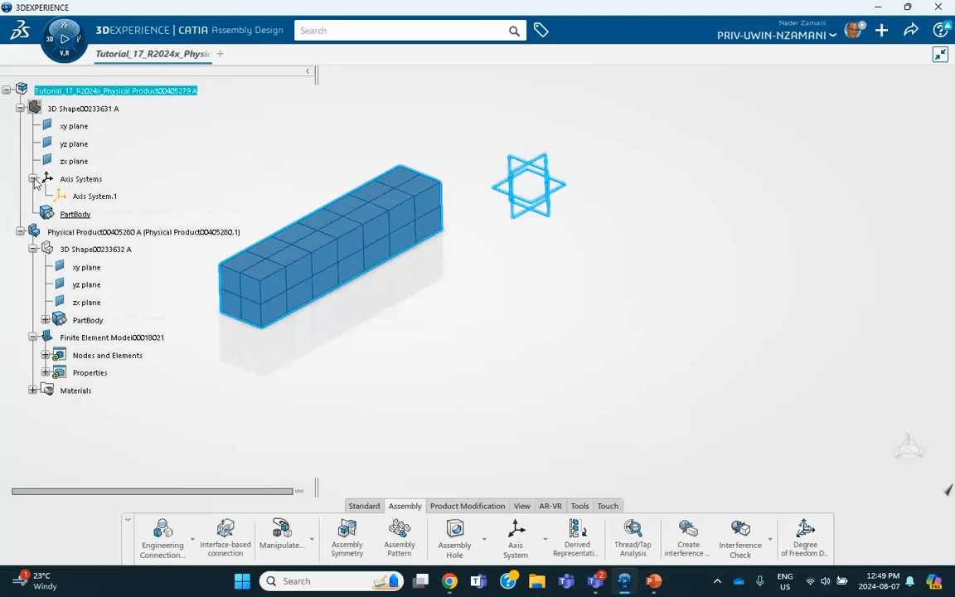
{"action": "left_click", "coordinate": [33, 179]}
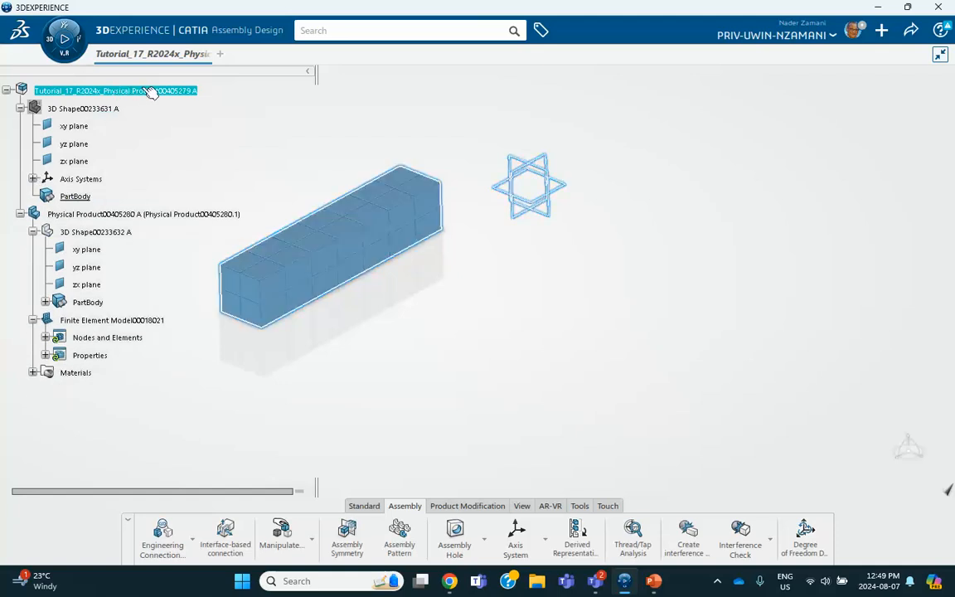
Try to instantiate the bar's physical product with Linear Multi-Instantiation, using an instance count of 2.
{"action": "left_click", "coordinate": [177, 216]}
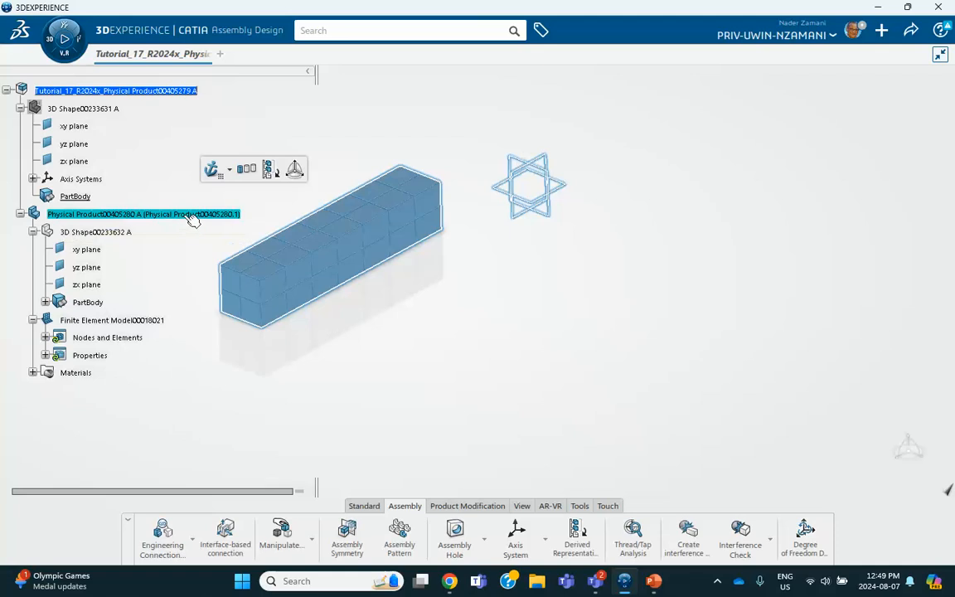
{"action": "left_click", "coordinate": [246, 170]}
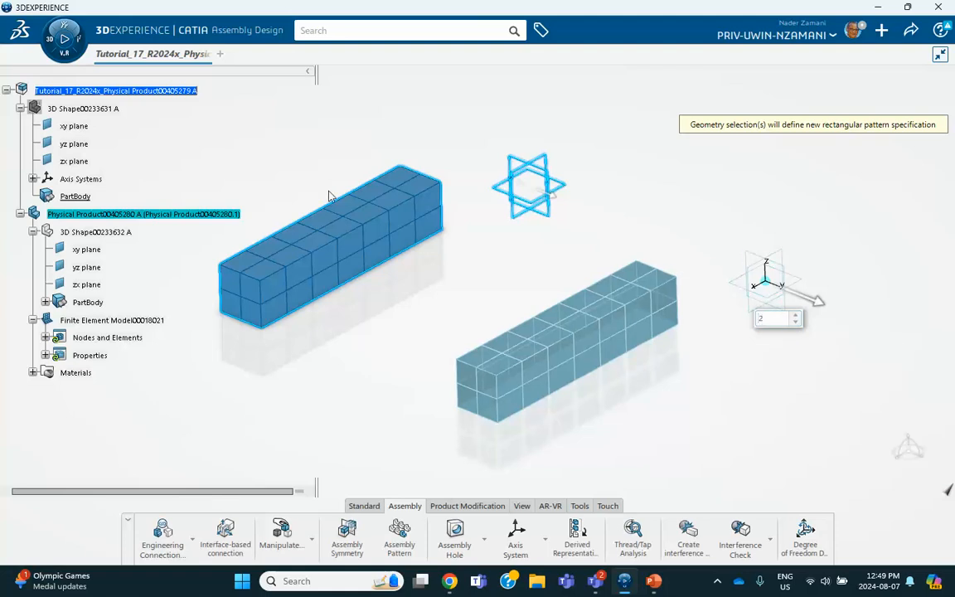
{"action": "left_click", "coordinate": [797, 316]}
{"action": "left_click", "coordinate": [797, 317]}
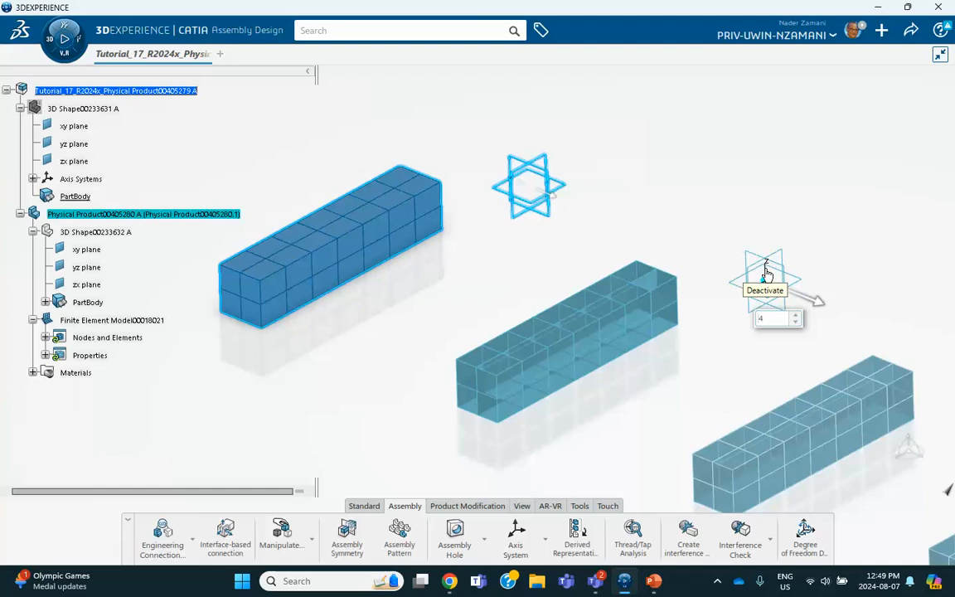
{"action": "left_click", "coordinate": [794, 322]}
{"action": "left_click", "coordinate": [794, 322]}
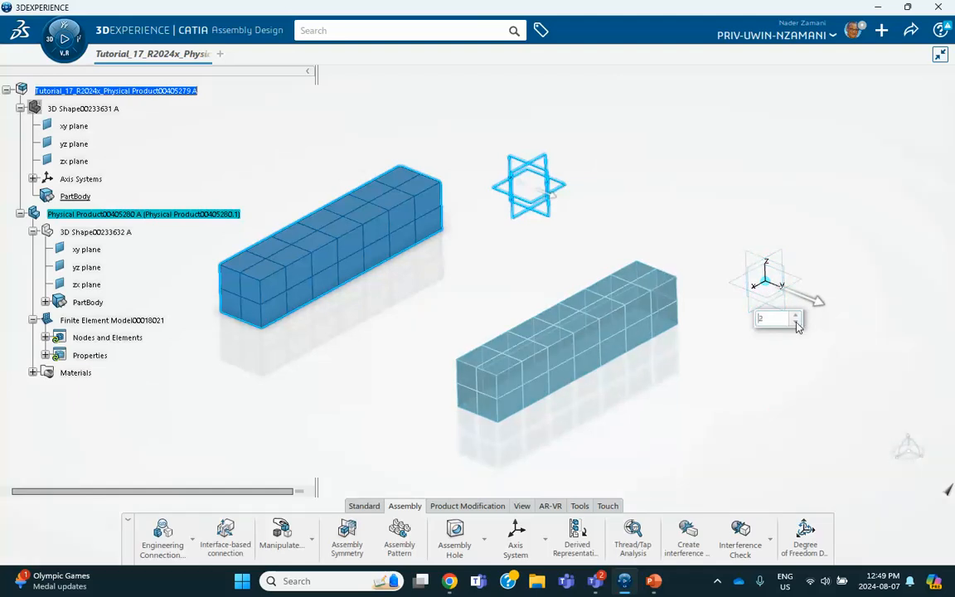
{"action": "left_click", "coordinate": [765, 275]}
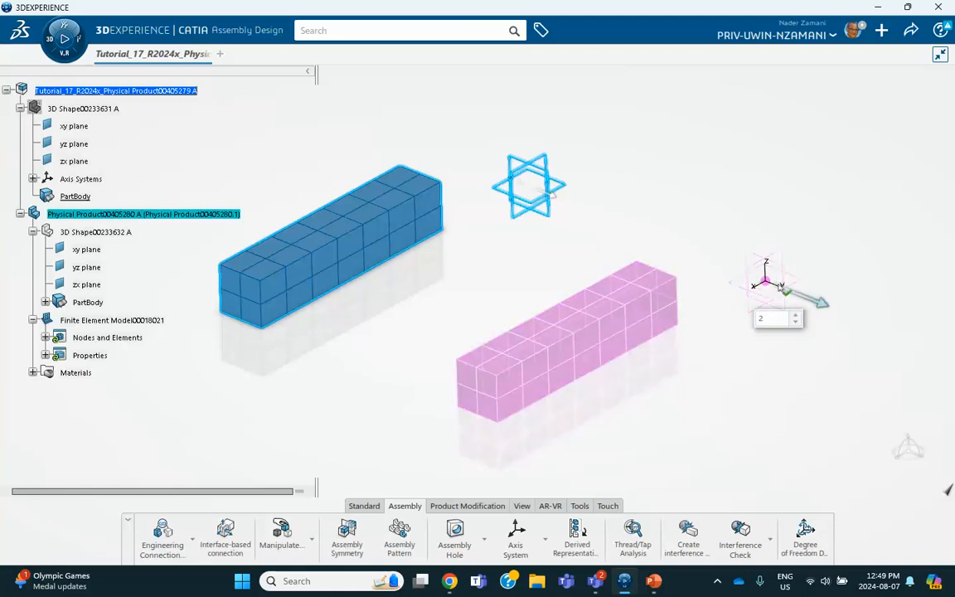
{"action": "left_click", "coordinate": [703, 228]}
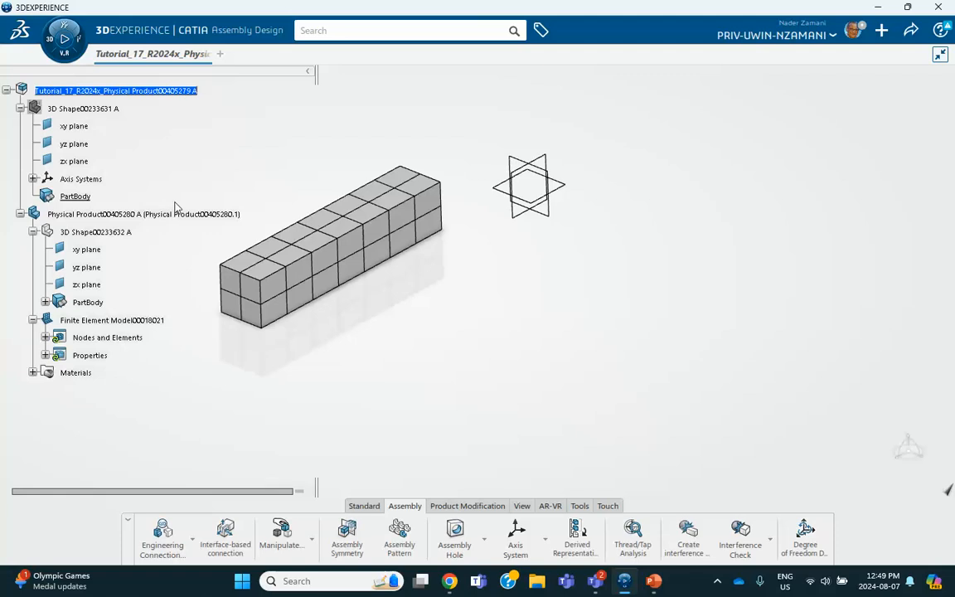
Start Linear Multi-Instantiation on the bar's physical product and show the root assembly's hidden 3D Shape with its Axis System.1.
{"action": "left_click", "coordinate": [214, 215]}
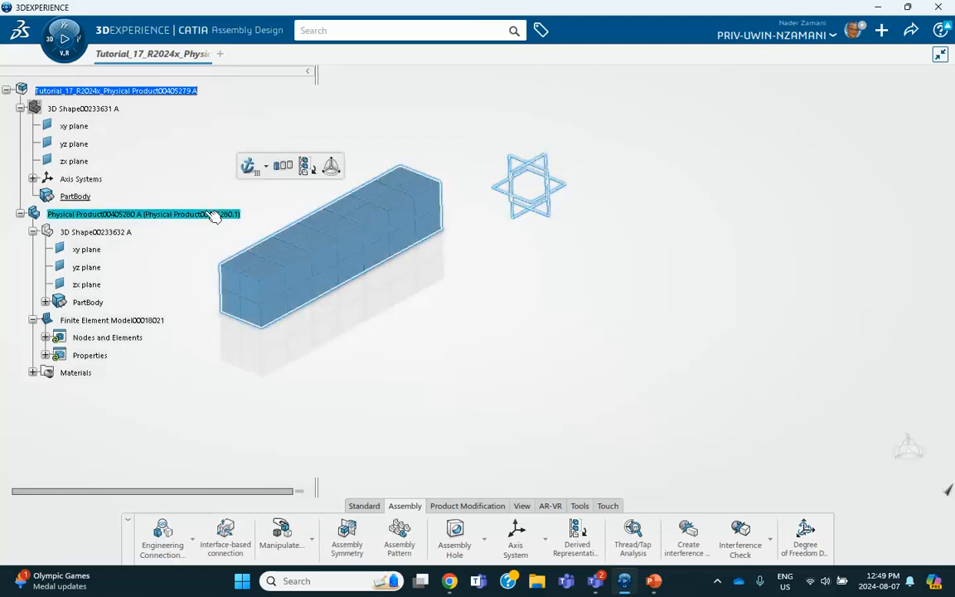
{"action": "left_click", "coordinate": [282, 166]}
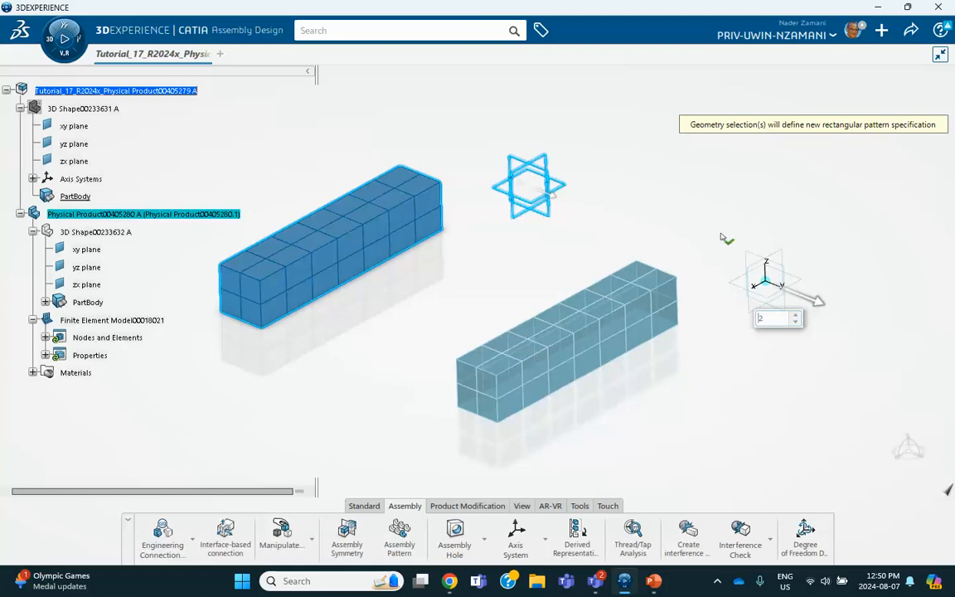
{"action": "left_click", "coordinate": [32, 178]}
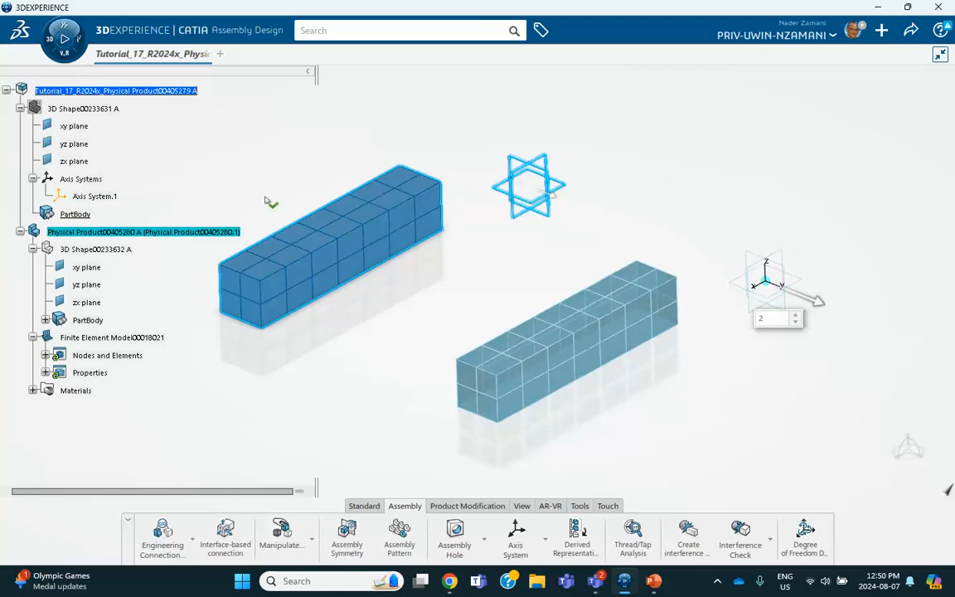
{"action": "right_click", "coordinate": [89, 112]}
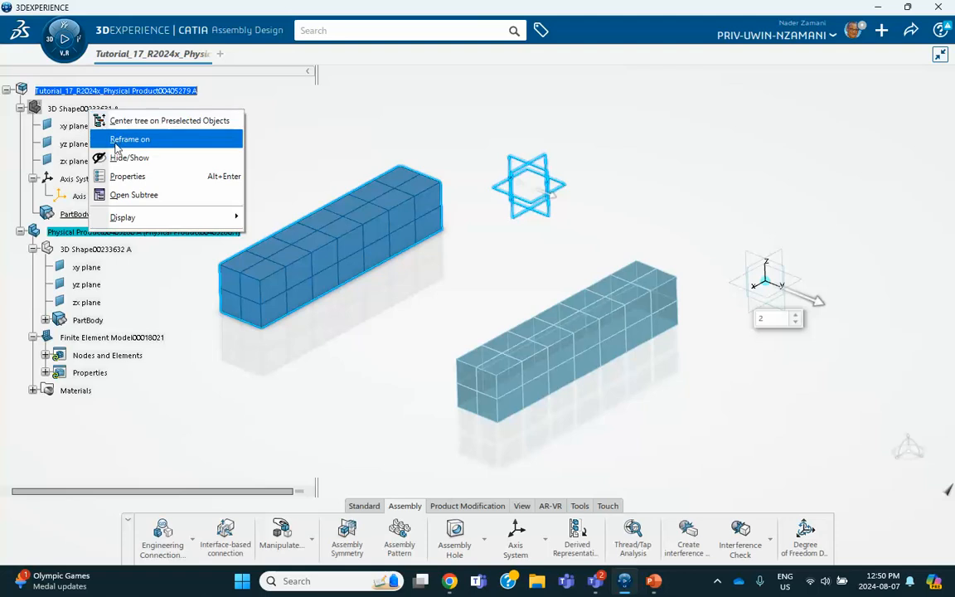
{"action": "left_click", "coordinate": [129, 158]}
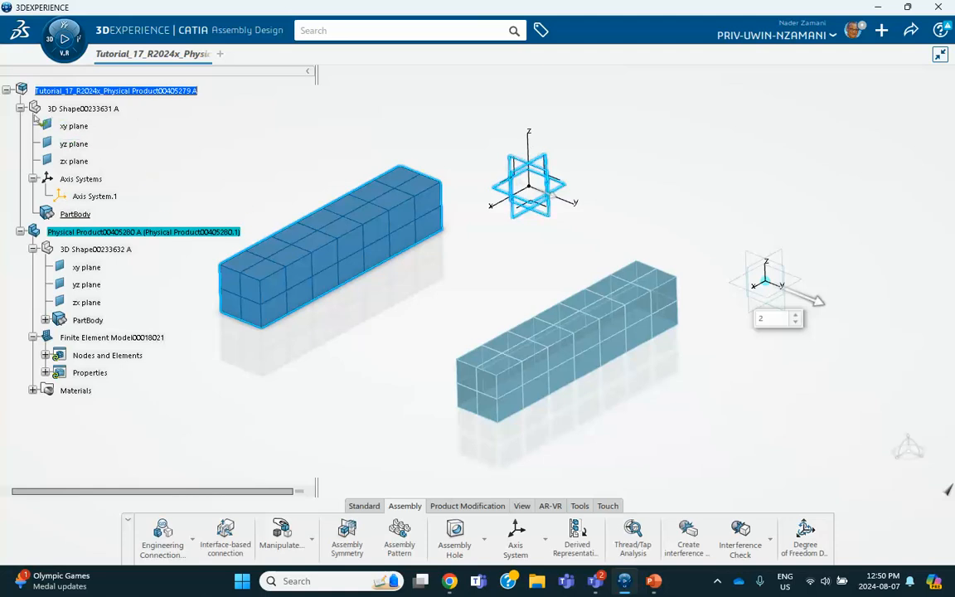
Create a second instance of the bar along the y axis of Axis System.1, with an instance count of 2.
{"action": "left_click", "coordinate": [527, 151]}
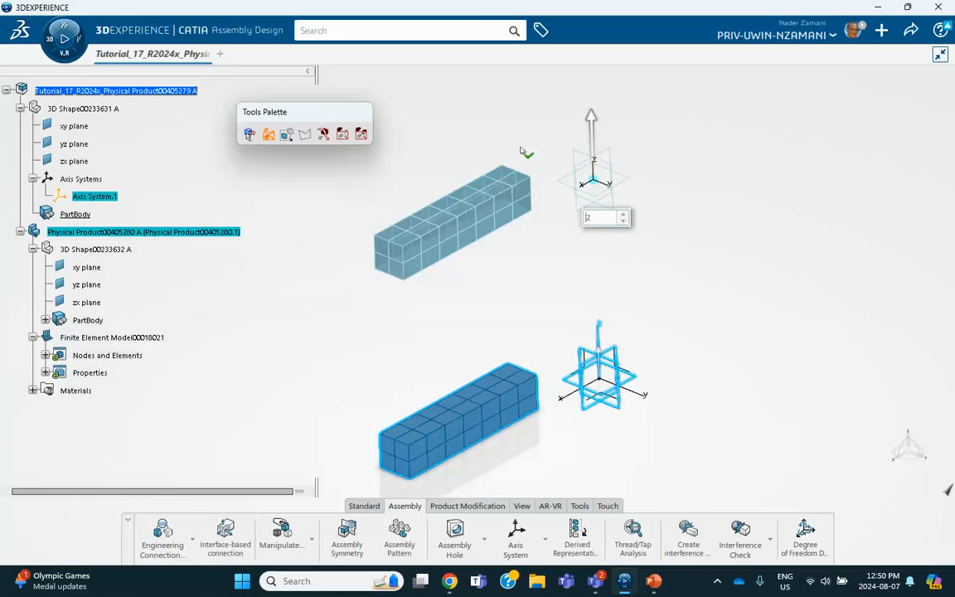
{"action": "mouse_move", "coordinate": [465, 134]}
{"action": "middle_mouse_down"}
{"action": "mouse_move", "coordinate": [465, 166]}
{"action": "mouse_move", "coordinate": [467, 149]}
{"action": "middle_mouse_up"}
{"action": "left_click", "coordinate": [634, 390]}
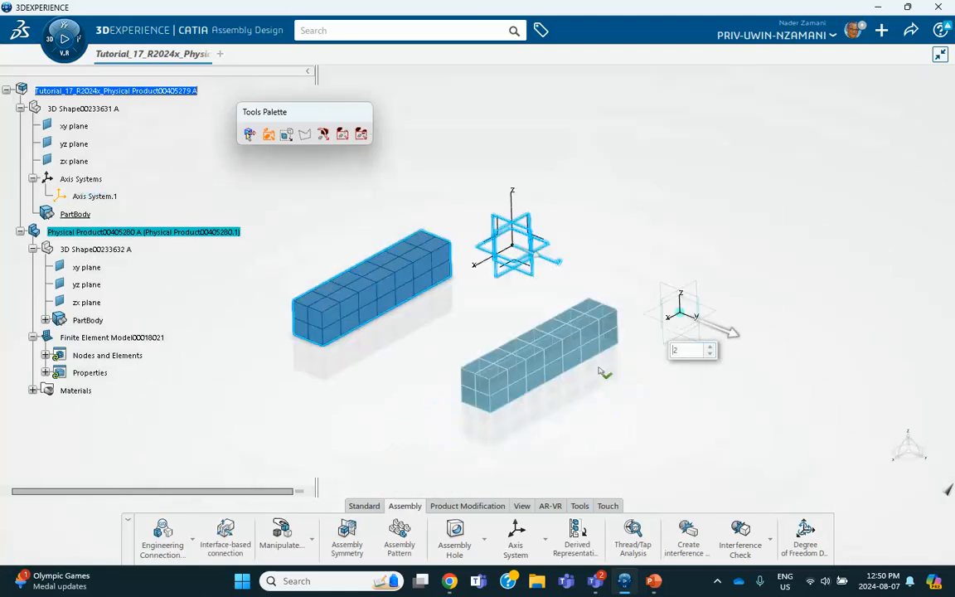
{"action": "middle_click_drag", "start_coordinate": [596, 365], "coordinate": [569, 339]}
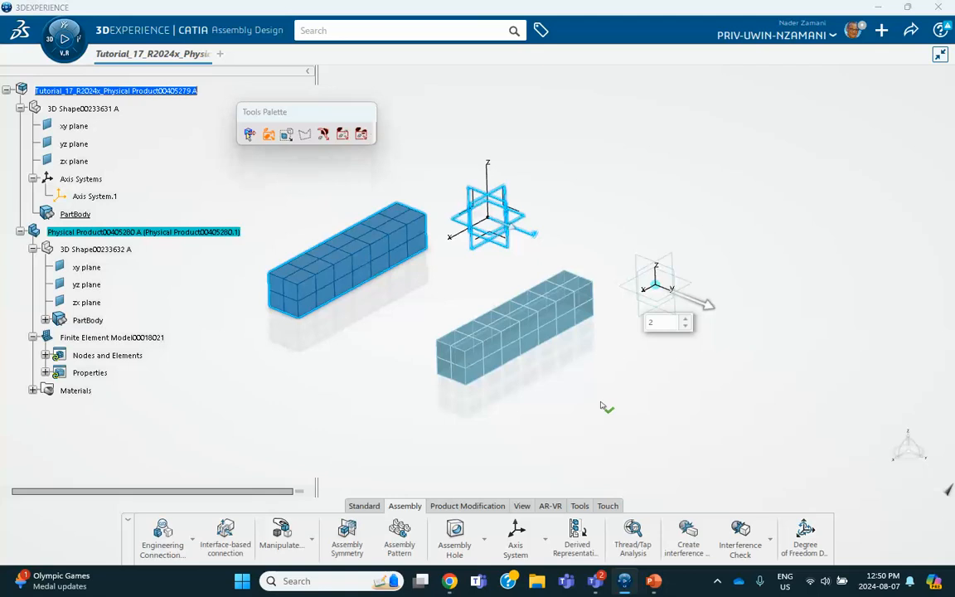
{"action": "left_click", "coordinate": [551, 364]}
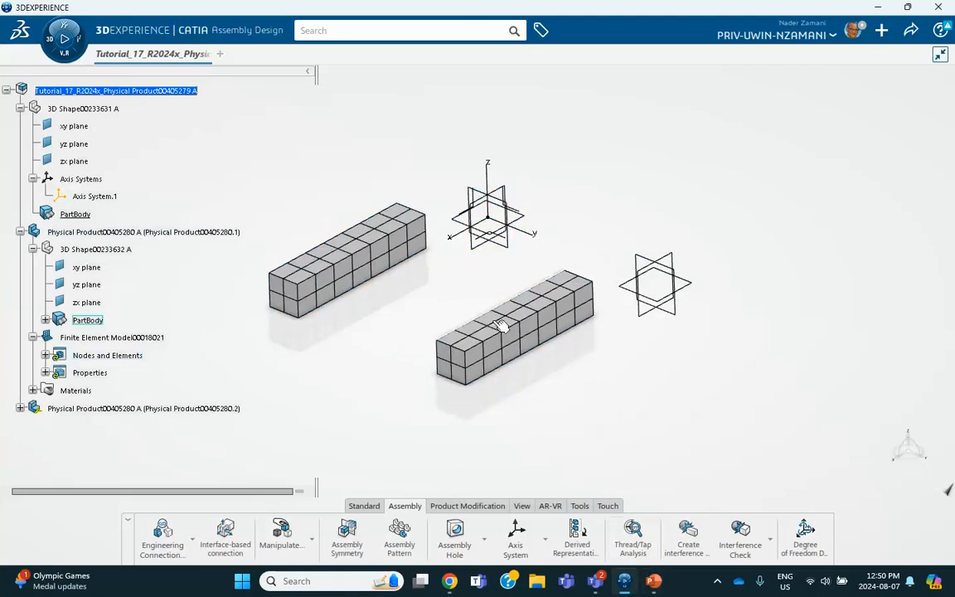
Consult the PowerPoint slides on the instantiated bars and on inserting a Product, and return to the 3DEXPERIENCE assembly.
{"action": "left_click", "coordinate": [654, 582]}
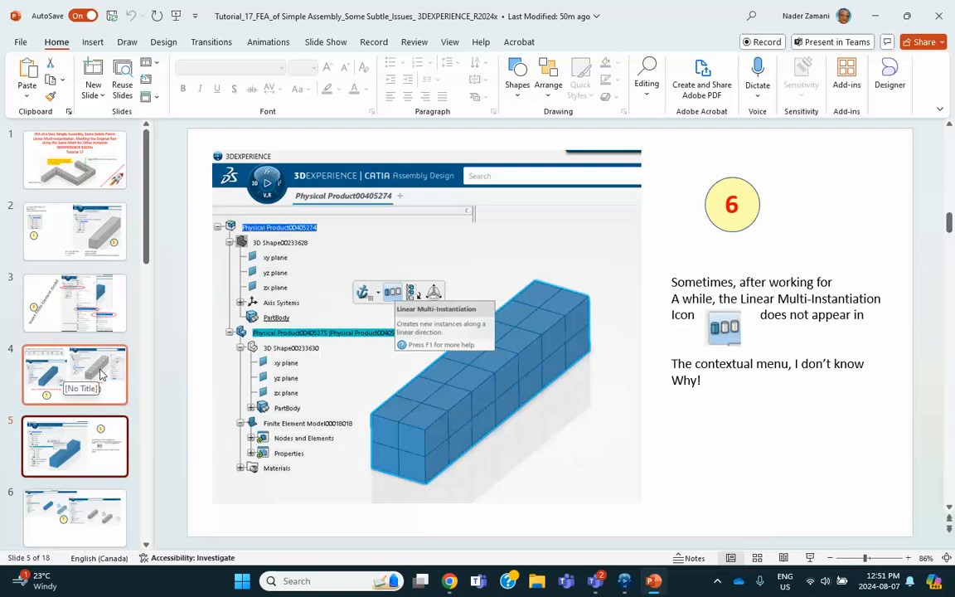
{"action": "scroll", "coordinate": [98, 394], "scroll_direction": "down", "scroll_amount": 2}
{"action": "left_click", "coordinate": [75, 450]}
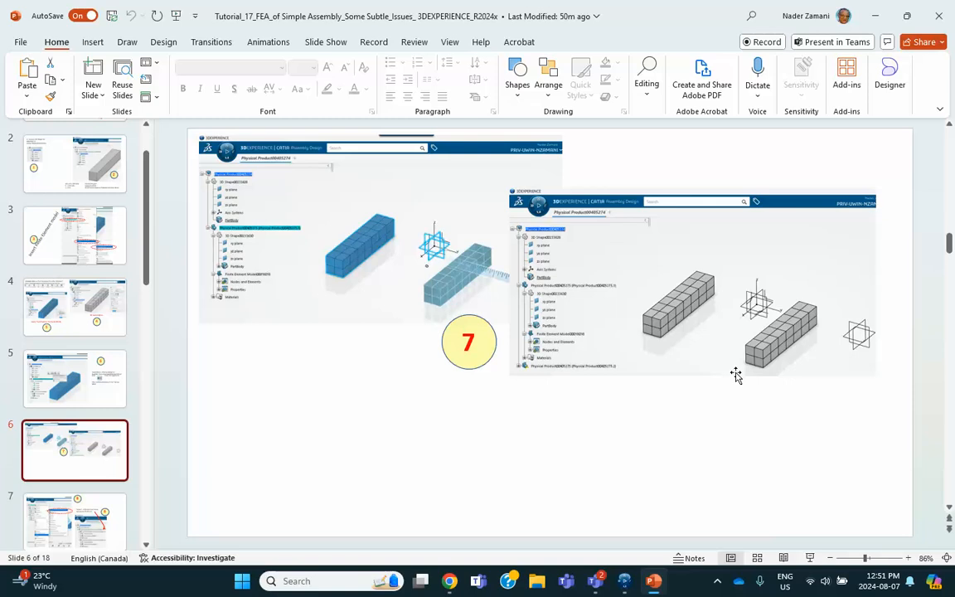
{"action": "scroll", "coordinate": [83, 435], "scroll_direction": "down", "scroll_amount": 2}
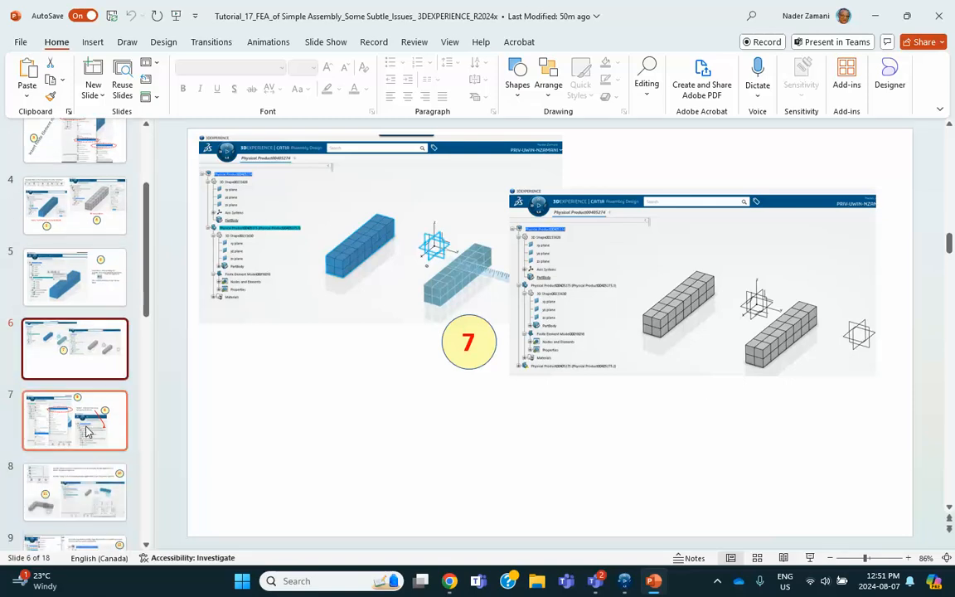
{"action": "left_click", "coordinate": [87, 430]}
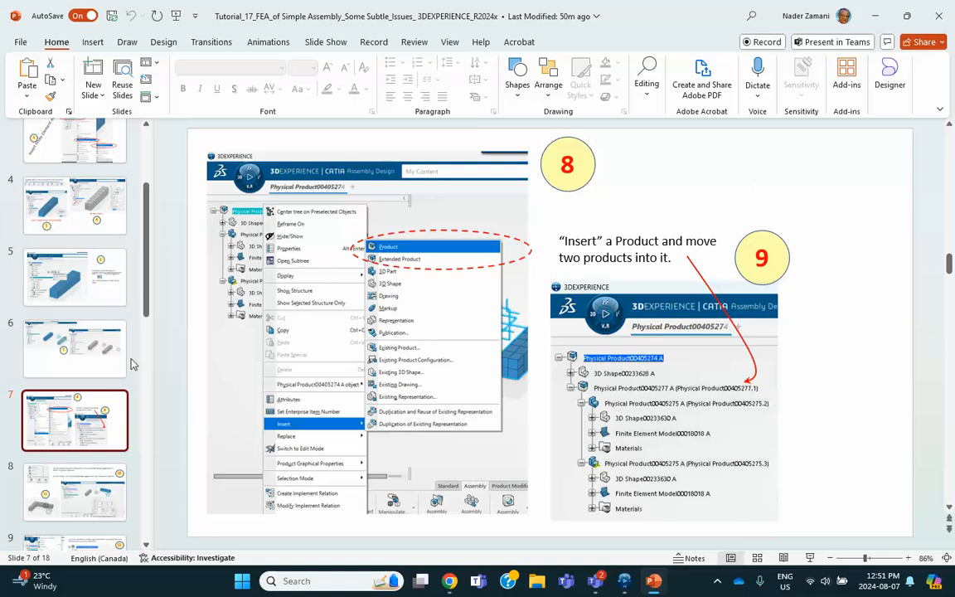
{"action": "left_click", "coordinate": [116, 340]}
{"action": "left_click", "coordinate": [623, 583]}
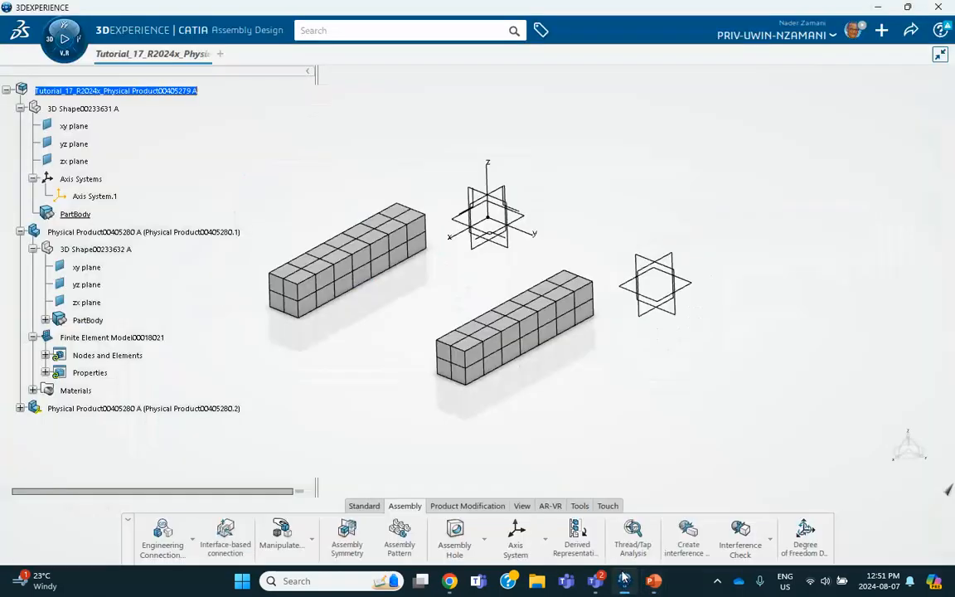
Compare the tree contents of the two bar instances, including the Finite Element Model's nodes and elements, and collapse their branches.
{"action": "left_click", "coordinate": [20, 109]}
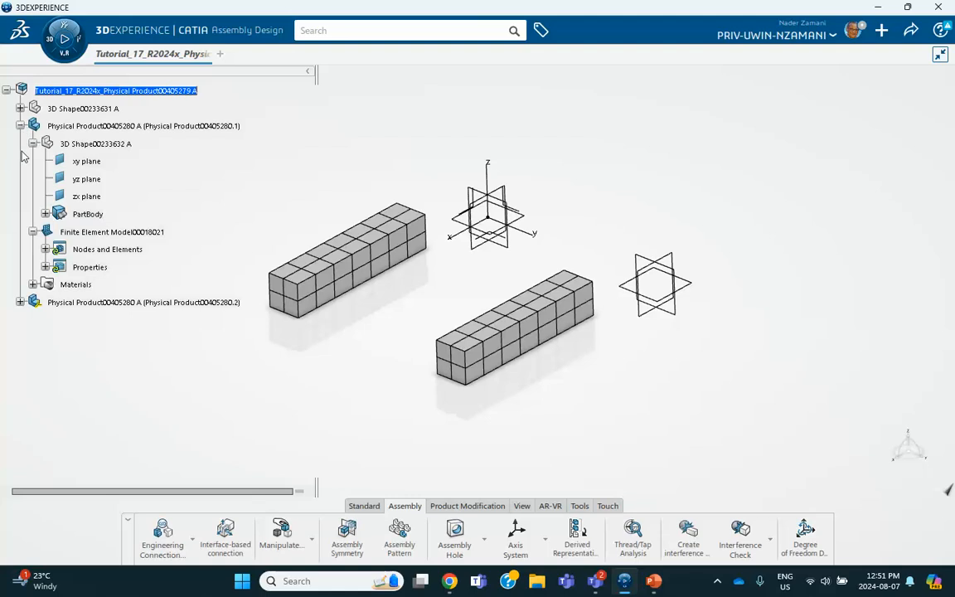
{"action": "left_click", "coordinate": [20, 126]}
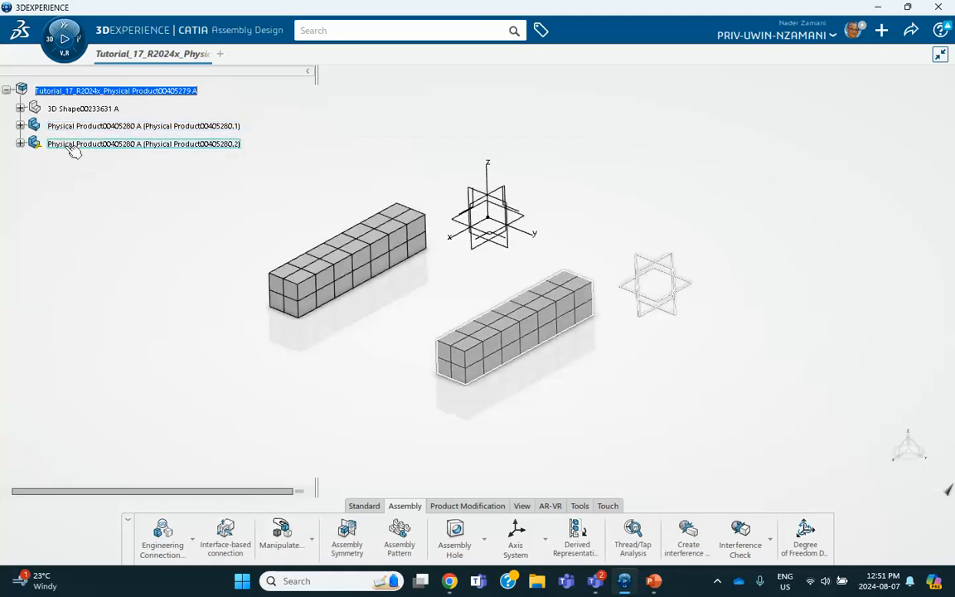
{"action": "left_click", "coordinate": [20, 144]}
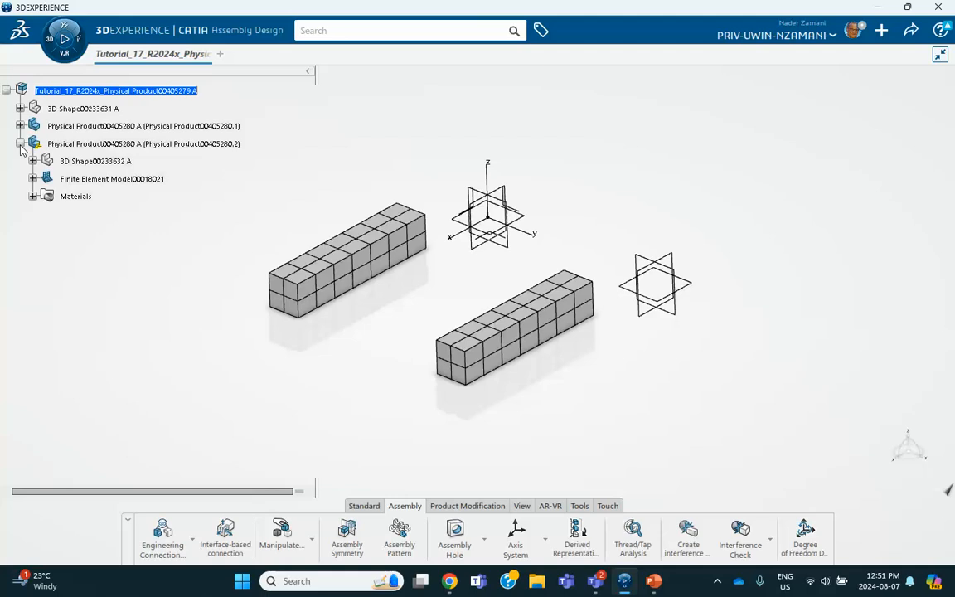
{"action": "left_click", "coordinate": [32, 178]}
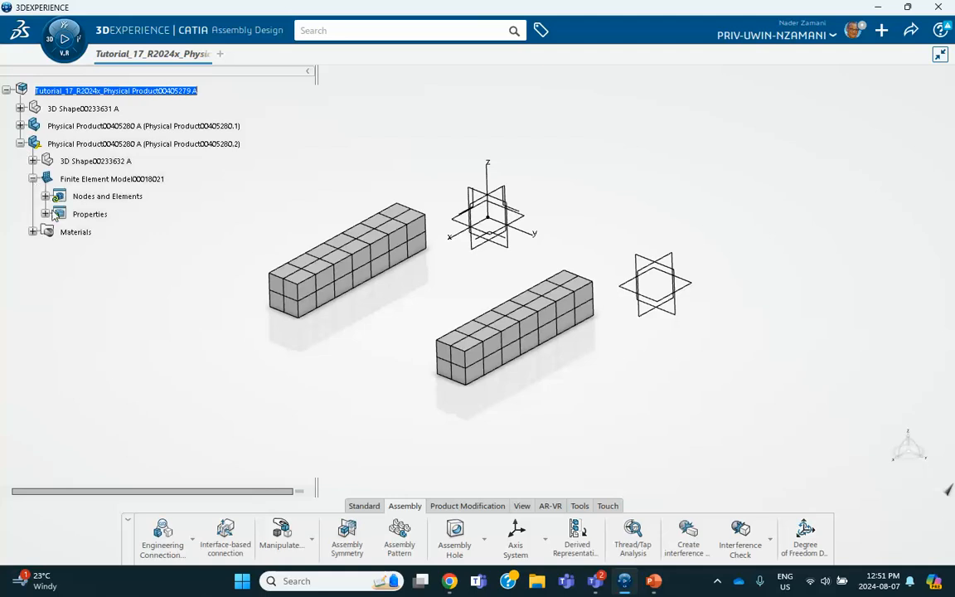
{"action": "left_click", "coordinate": [20, 126]}
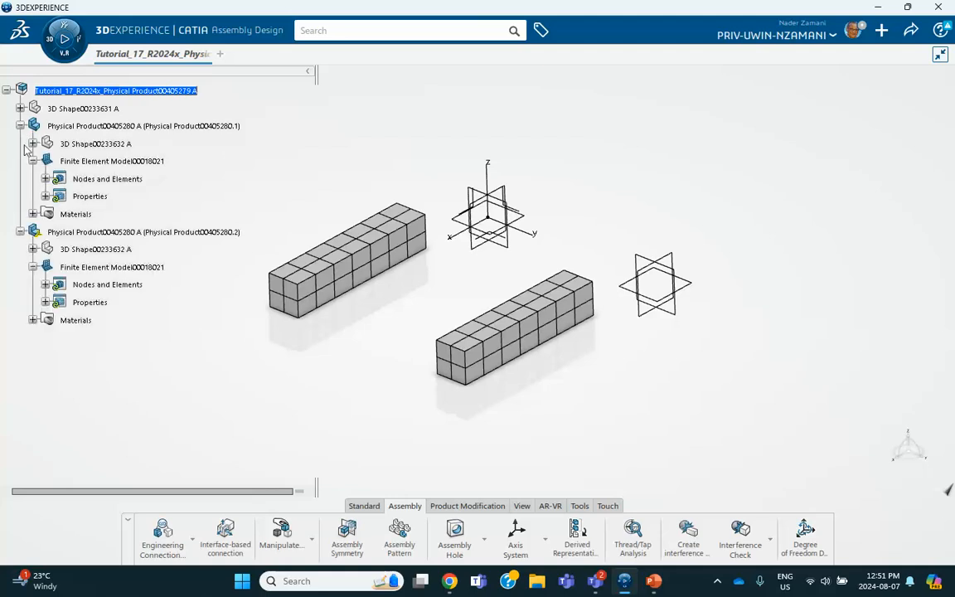
{"action": "left_click", "coordinate": [45, 179]}
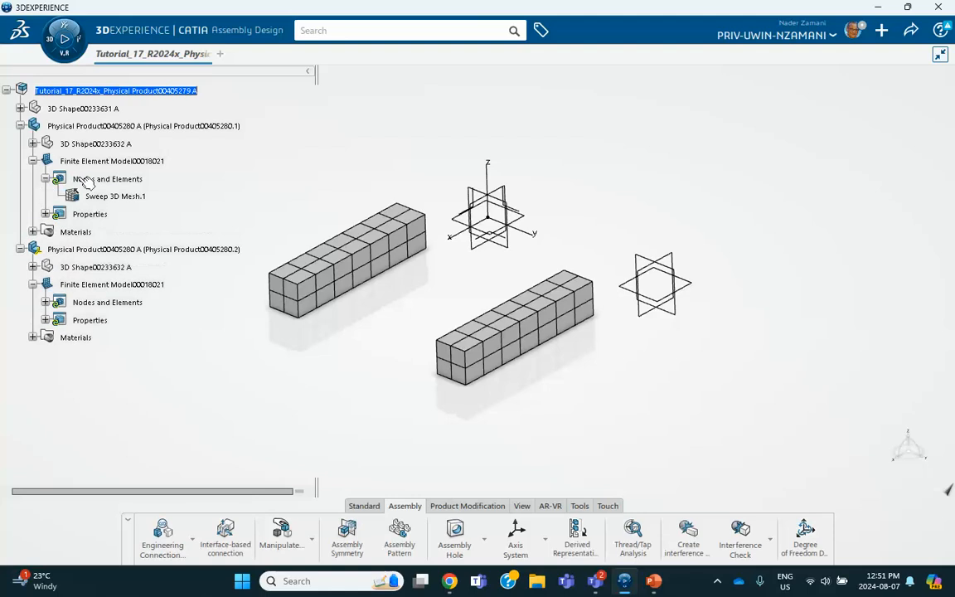
{"action": "left_click", "coordinate": [45, 179]}
{"action": "left_click", "coordinate": [32, 161]}
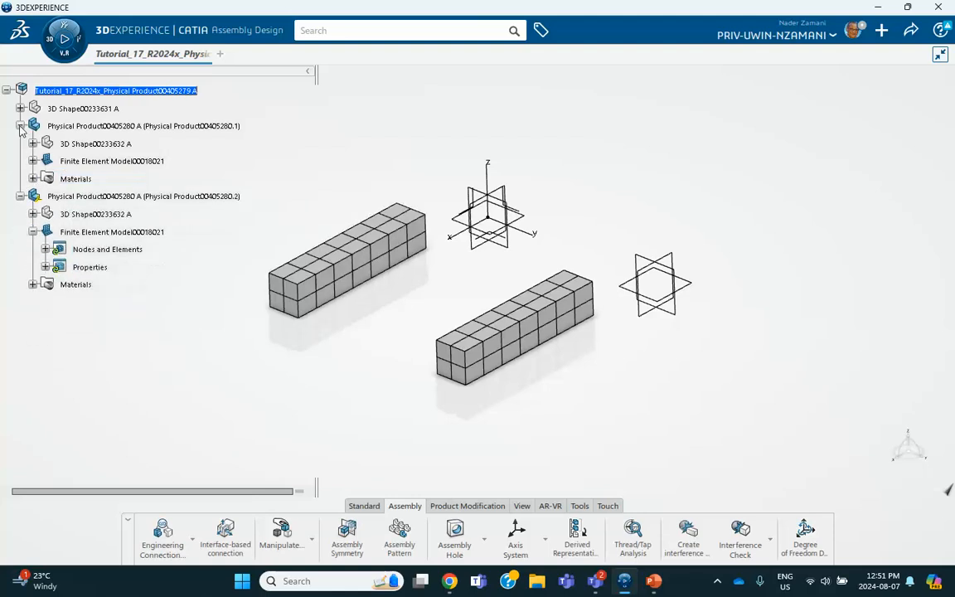
{"action": "left_click", "coordinate": [19, 126]}
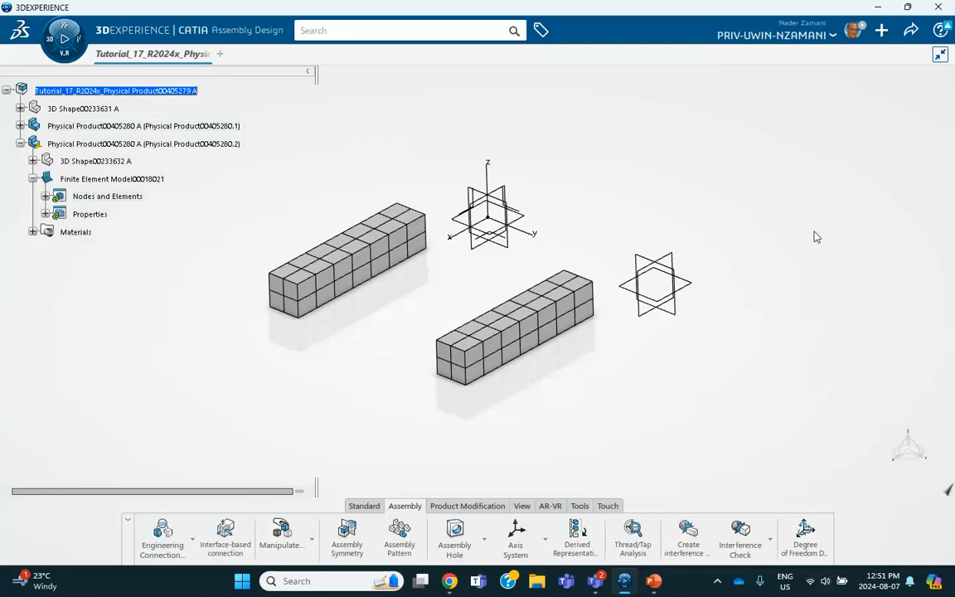
{"action": "left_click", "coordinate": [20, 144]}
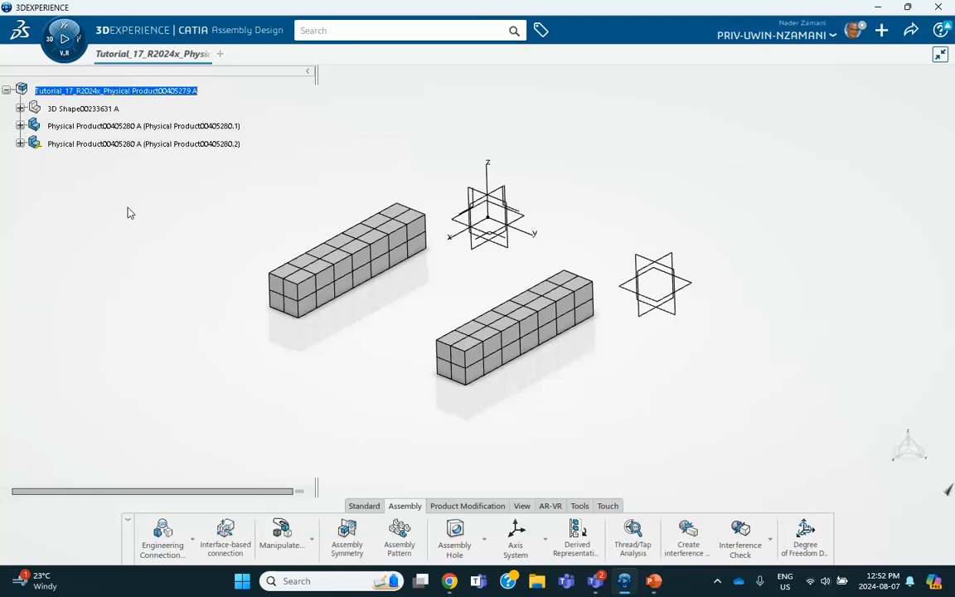
{"action": "left_click", "coordinate": [20, 144]}
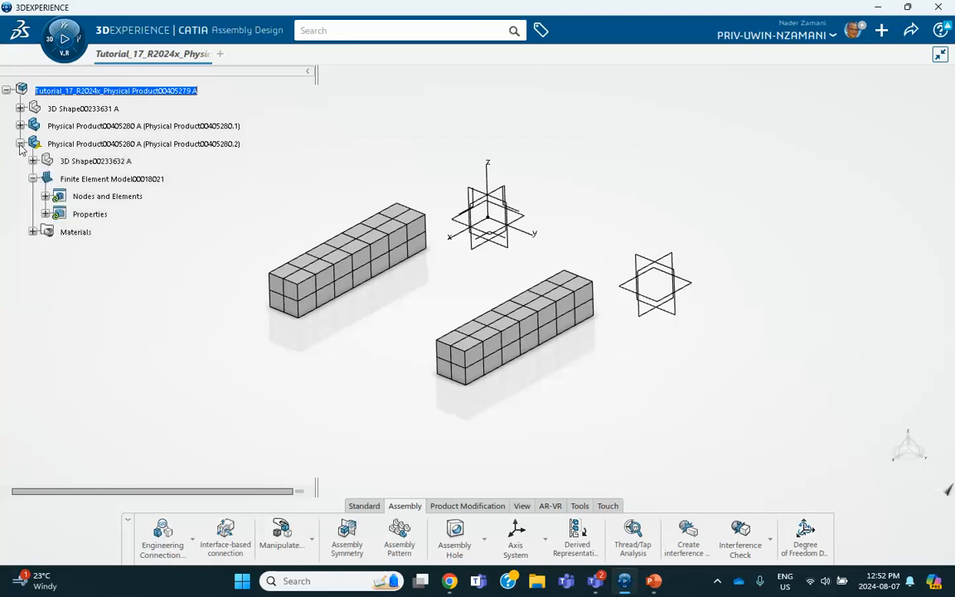
{"action": "left_click", "coordinate": [32, 178]}
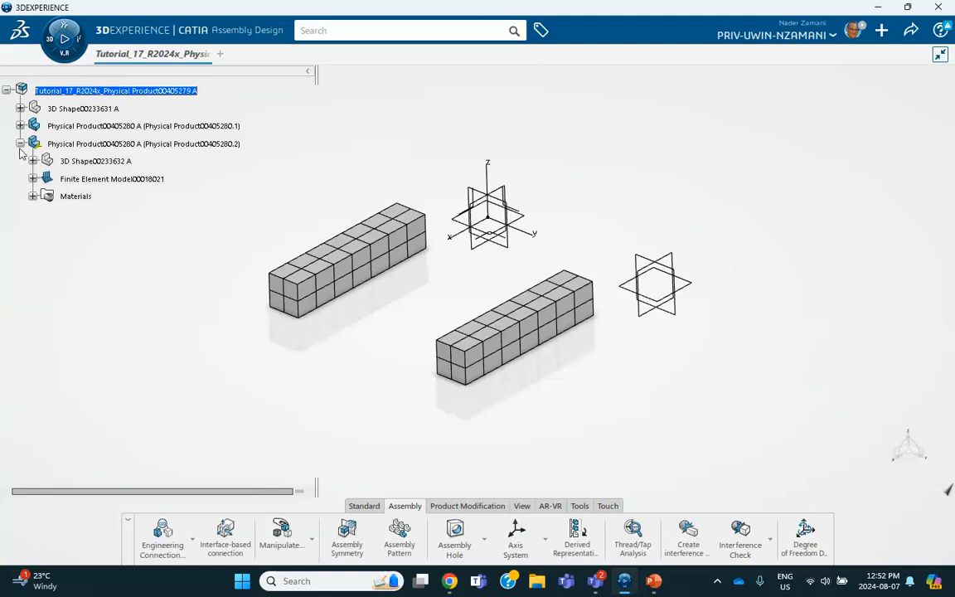
{"action": "left_click", "coordinate": [20, 143]}
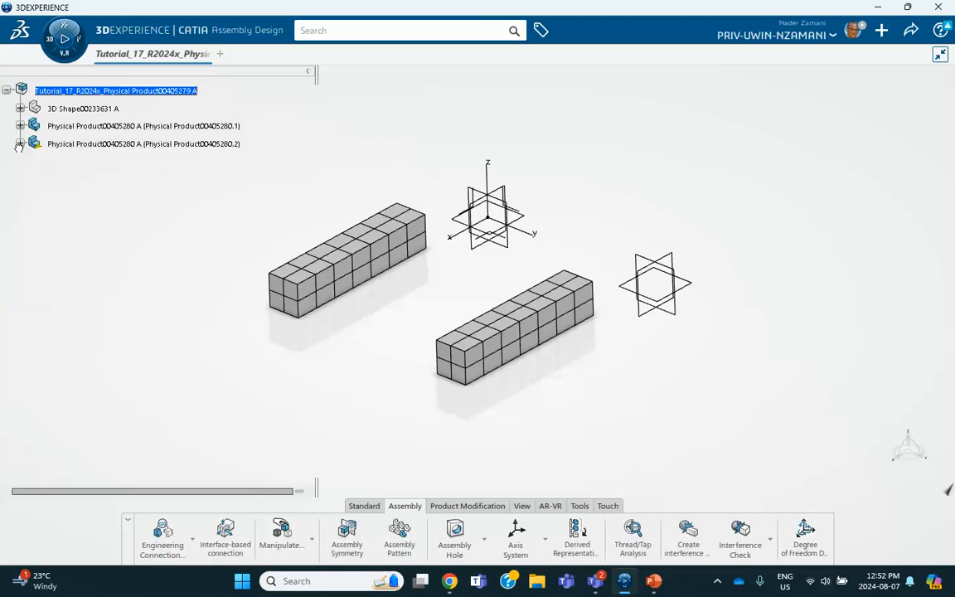
Consult the PowerPoint slide on inserting a Product and moving two products into it, and return to the 3DEXPERIENCE assembly.
{"action": "left_click", "coordinate": [654, 581]}
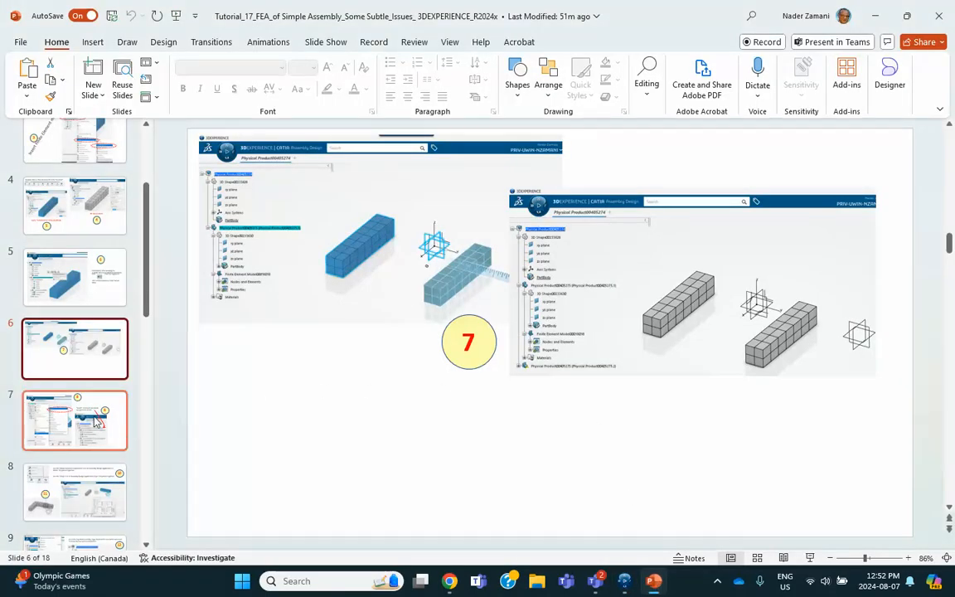
{"action": "left_click", "coordinate": [75, 419]}
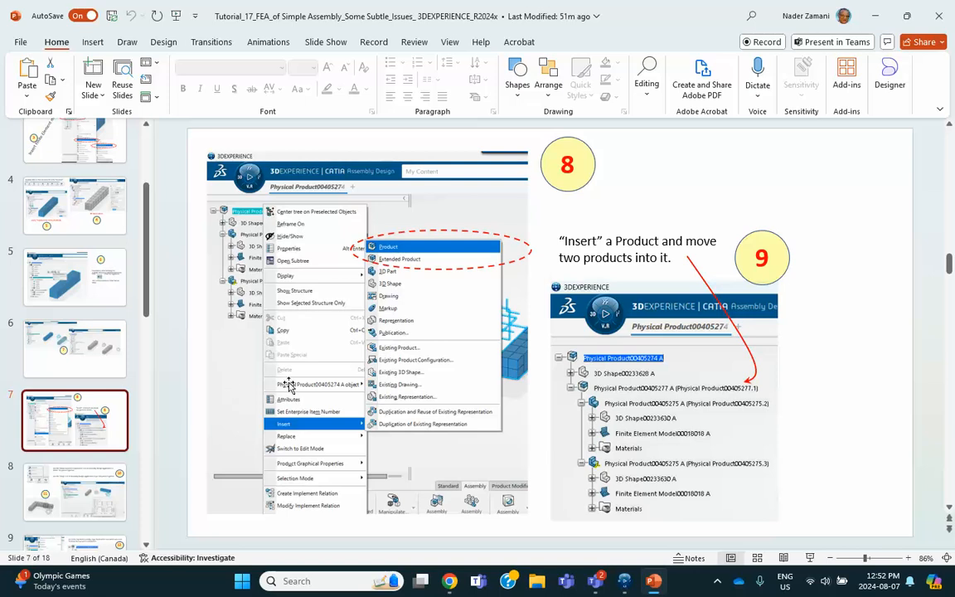
{"action": "left_click", "coordinate": [624, 583]}
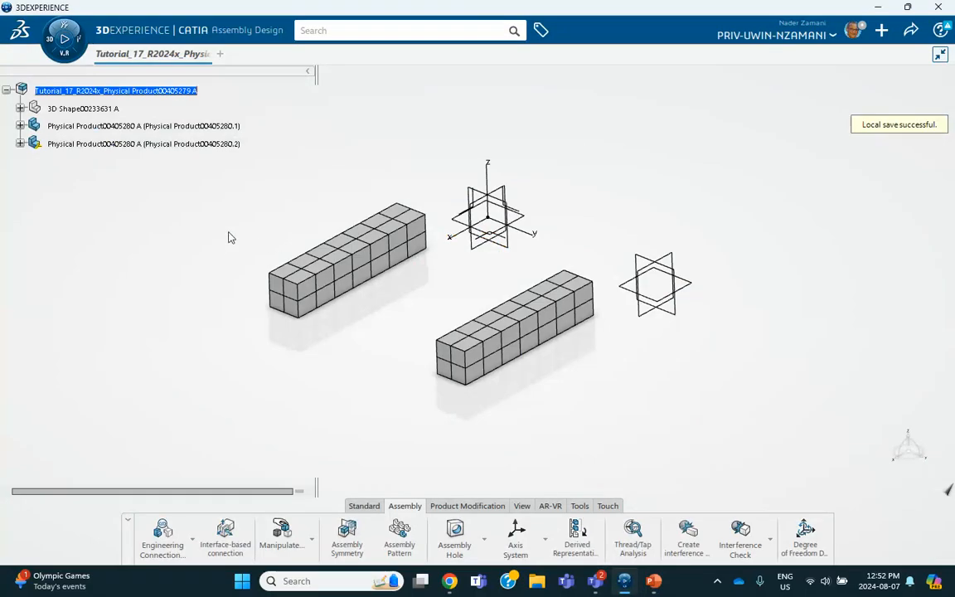
Insert a new Product under the root Tutorial_17 physical product.
{"action": "right_click", "coordinate": [180, 93]}
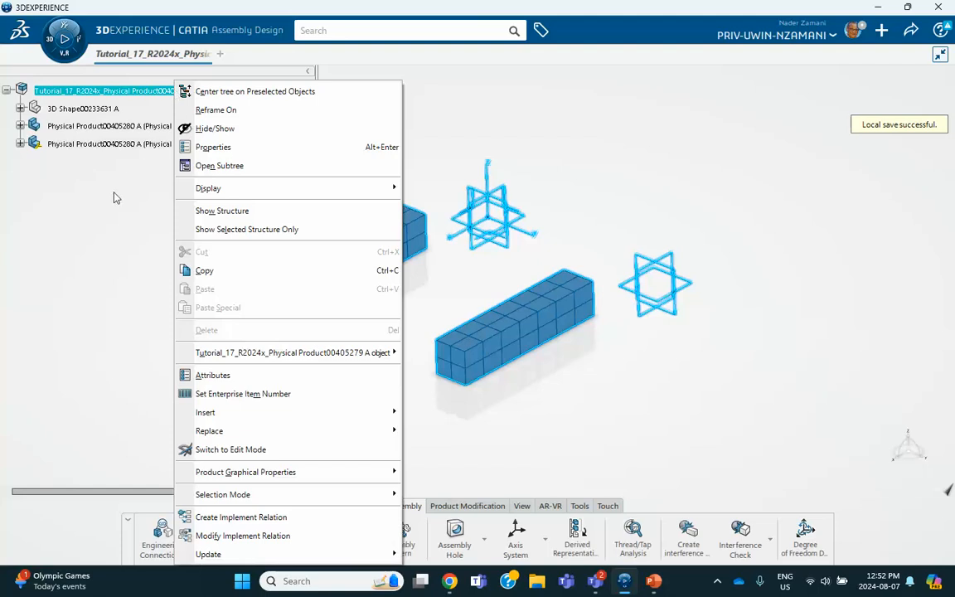
{"action": "mouse_move", "coordinate": [203, 417]}
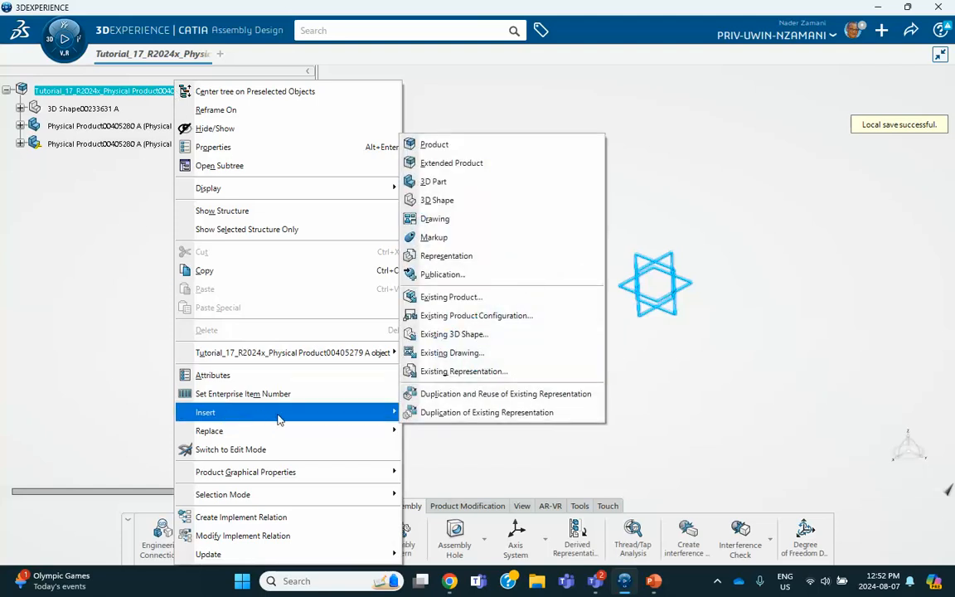
{"action": "left_click", "coordinate": [436, 146]}
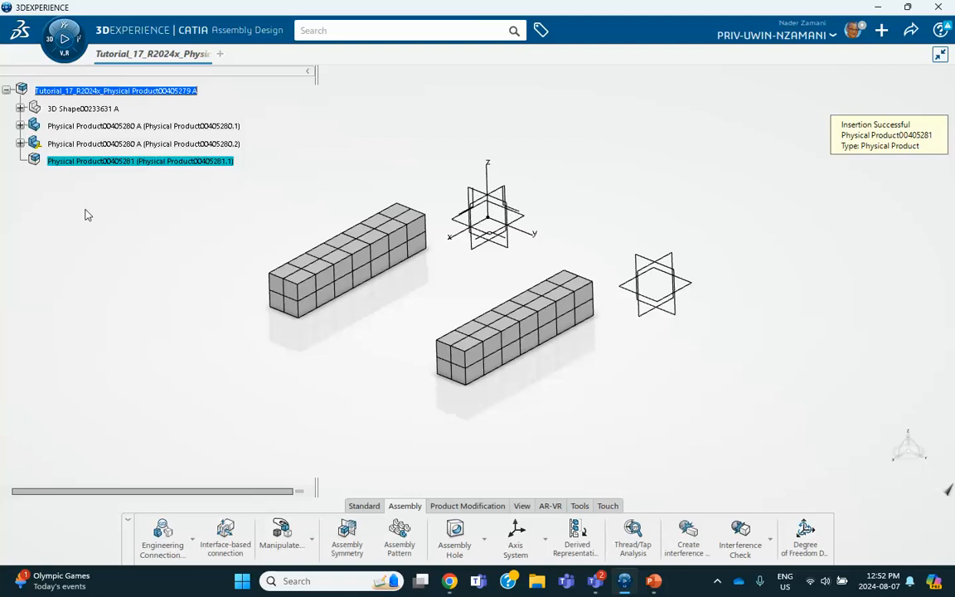
Move both bar instances from the root assembly into the newly inserted product and expand its branch.
{"action": "left_click", "coordinate": [162, 126]}
{"action": "left_click_drag", "start_coordinate": [185, 129], "coordinate": [217, 166]}
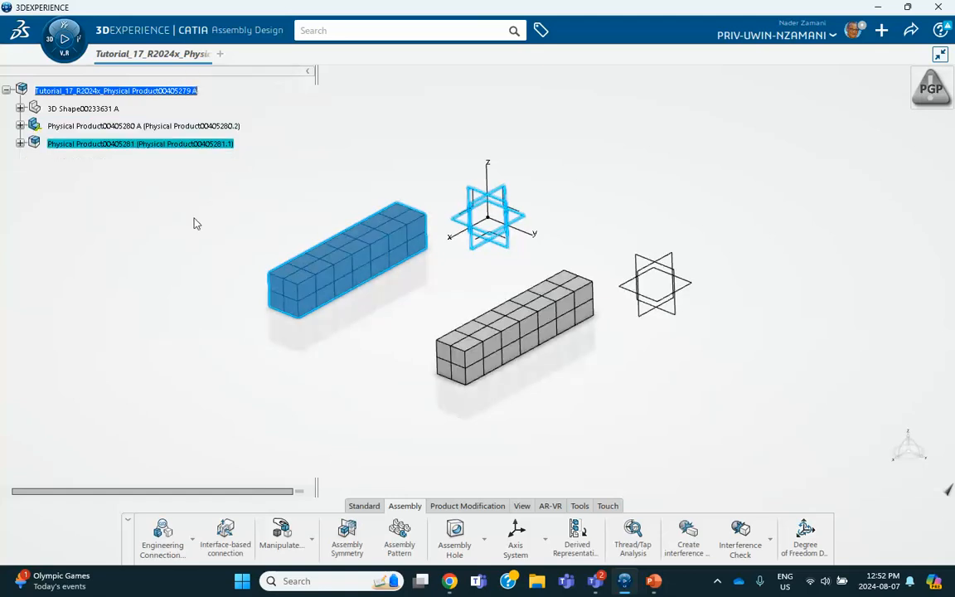
{"action": "left_click", "coordinate": [178, 129]}
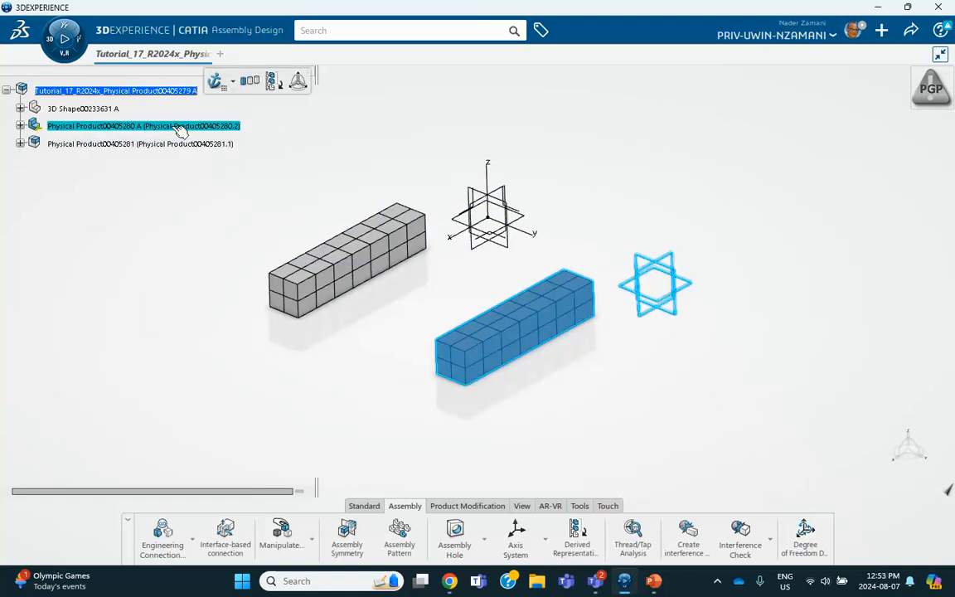
{"action": "left_click_drag", "start_coordinate": [181, 131], "coordinate": [191, 154]}
{"action": "left_click", "coordinate": [20, 125]}
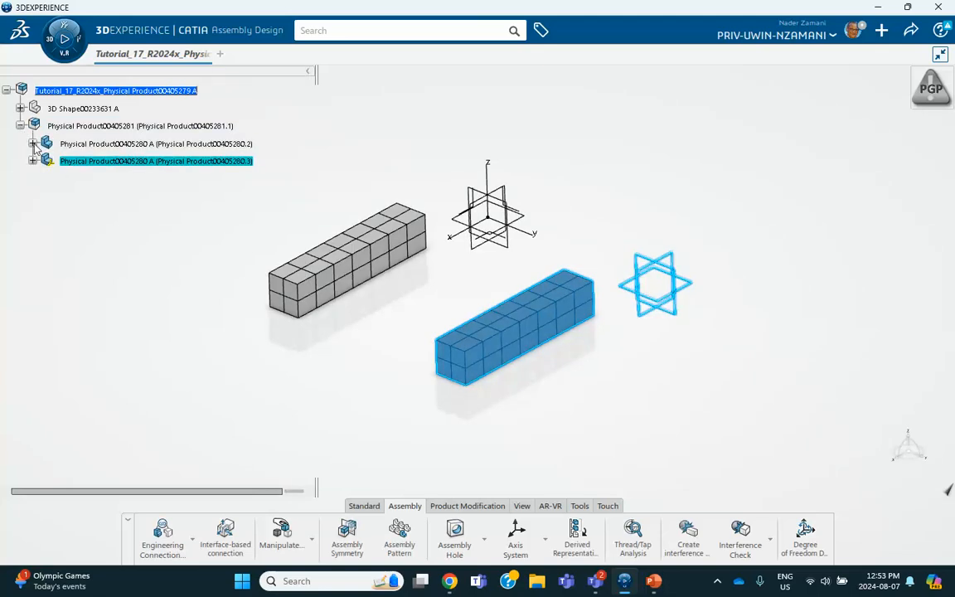
Examine the tree contents of both bar instances inside the inserted sub-product.
{"action": "left_click", "coordinate": [32, 143]}
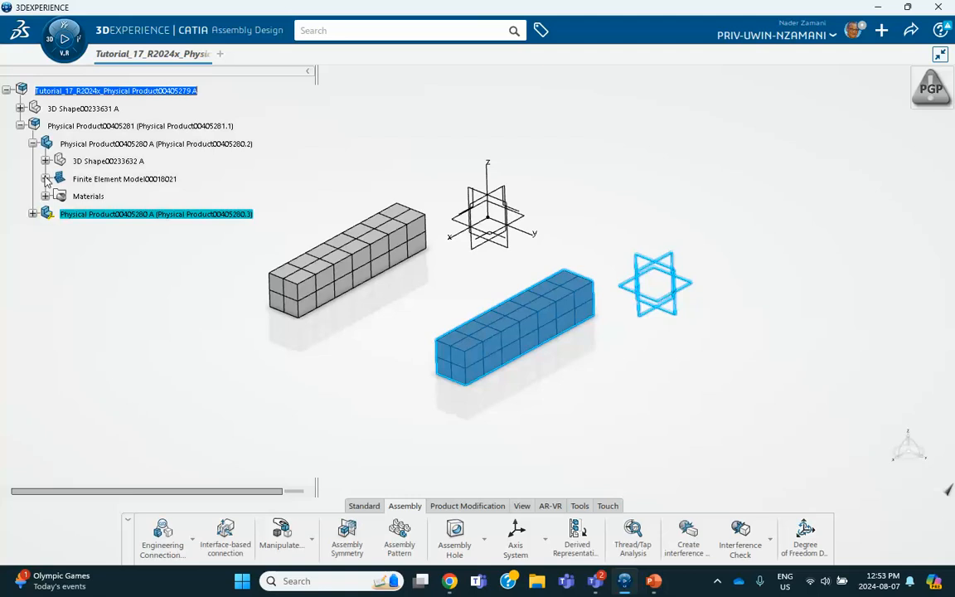
{"action": "left_click", "coordinate": [32, 213]}
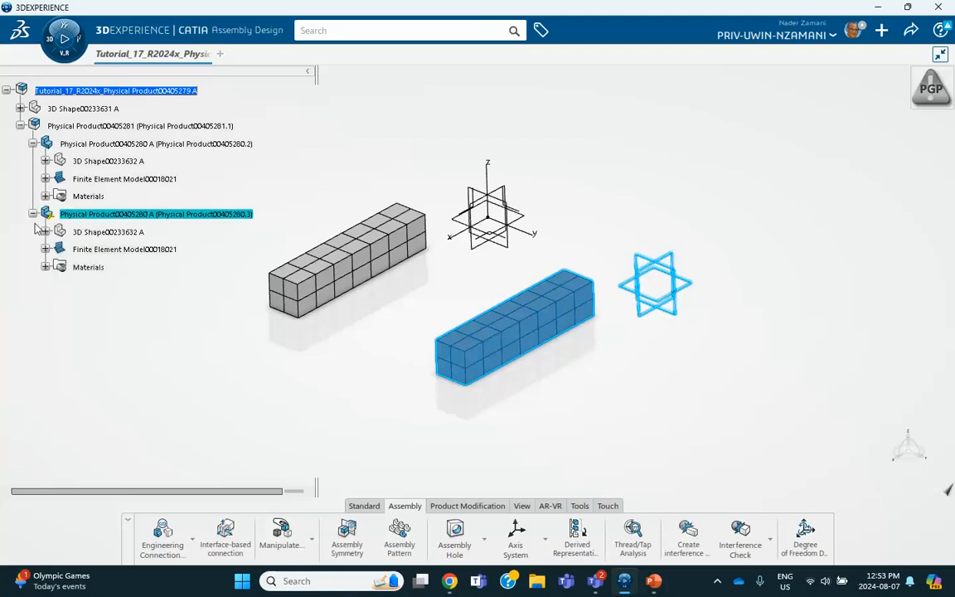
{"action": "left_click", "coordinate": [33, 144]}
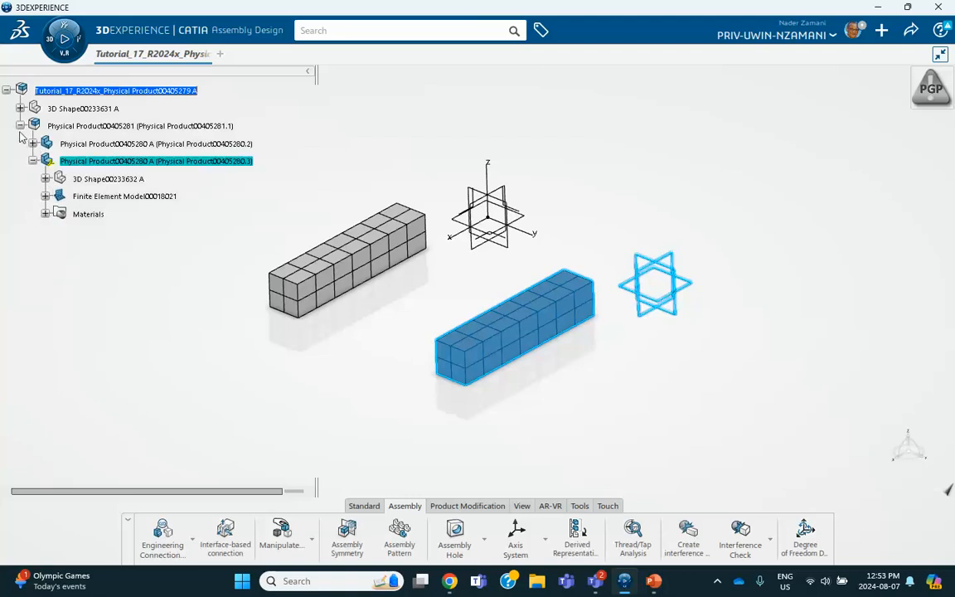
{"action": "left_click", "coordinate": [20, 125]}
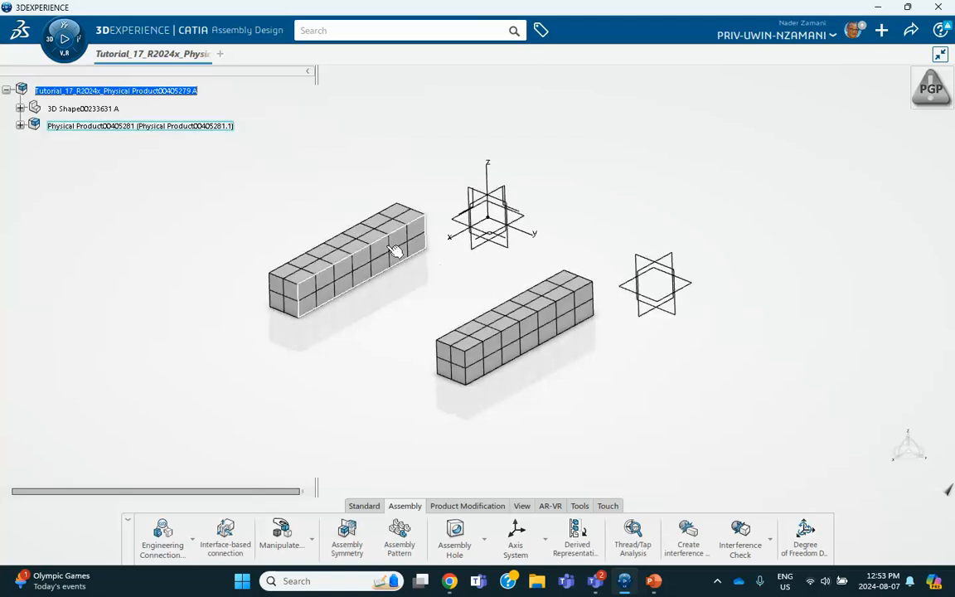
{"action": "left_click", "coordinate": [20, 125]}
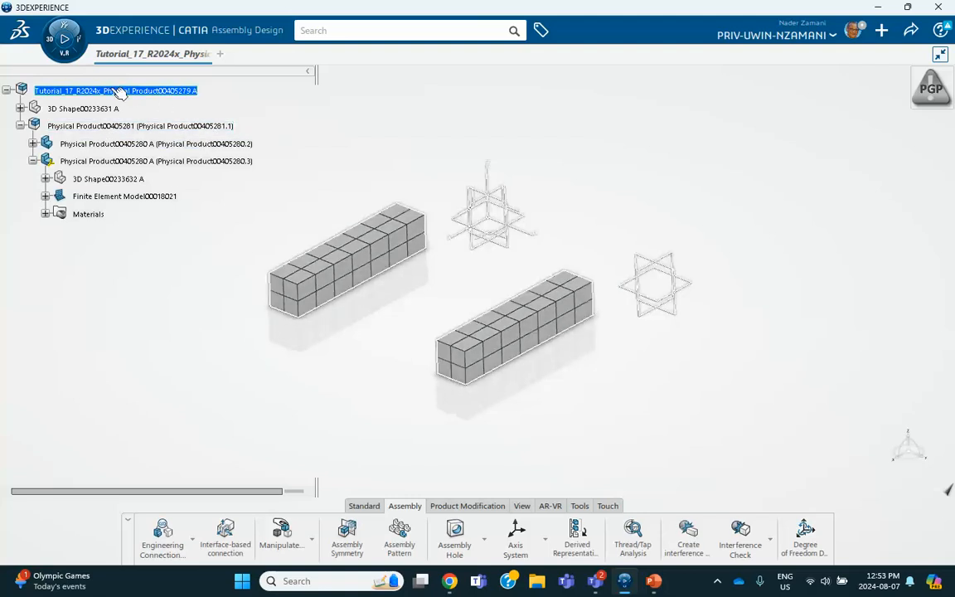
Activate the sub-product and rotate its second bar instance 90 degrees along W with Move selected Component.
{"action": "left_click", "coordinate": [188, 127]}
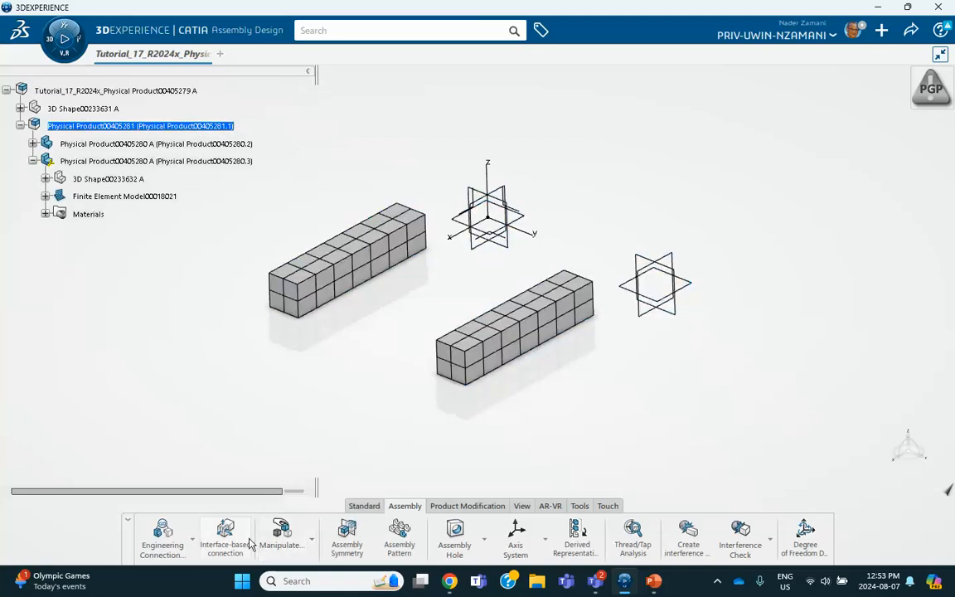
{"action": "left_click", "coordinate": [313, 542]}
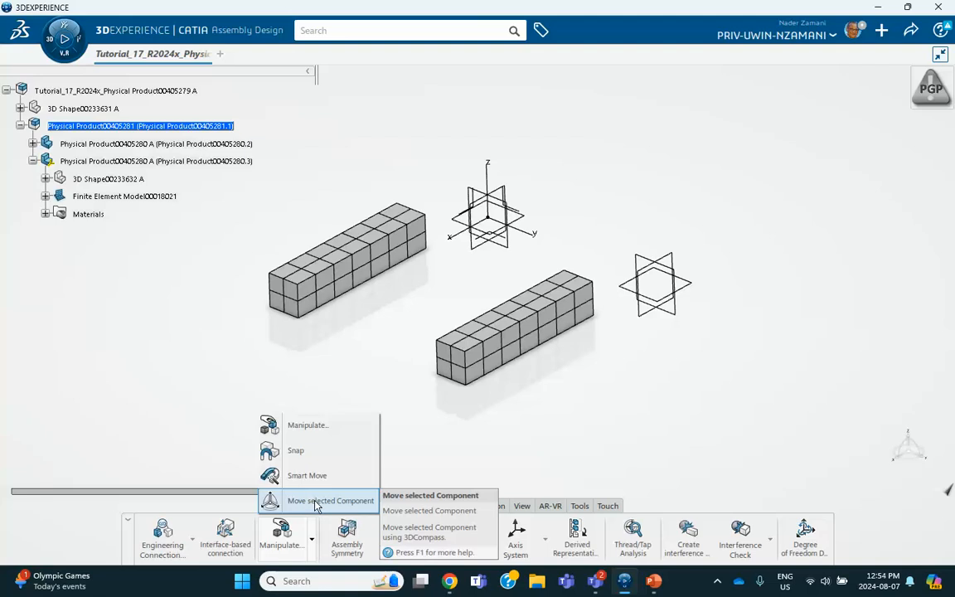
{"action": "left_click", "coordinate": [315, 502]}
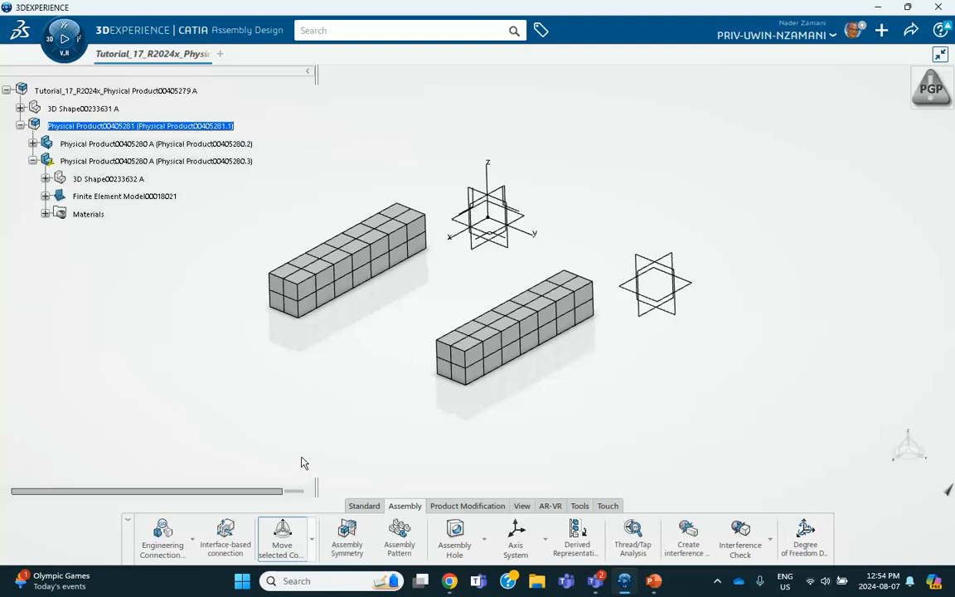
{"action": "left_click", "coordinate": [244, 162]}
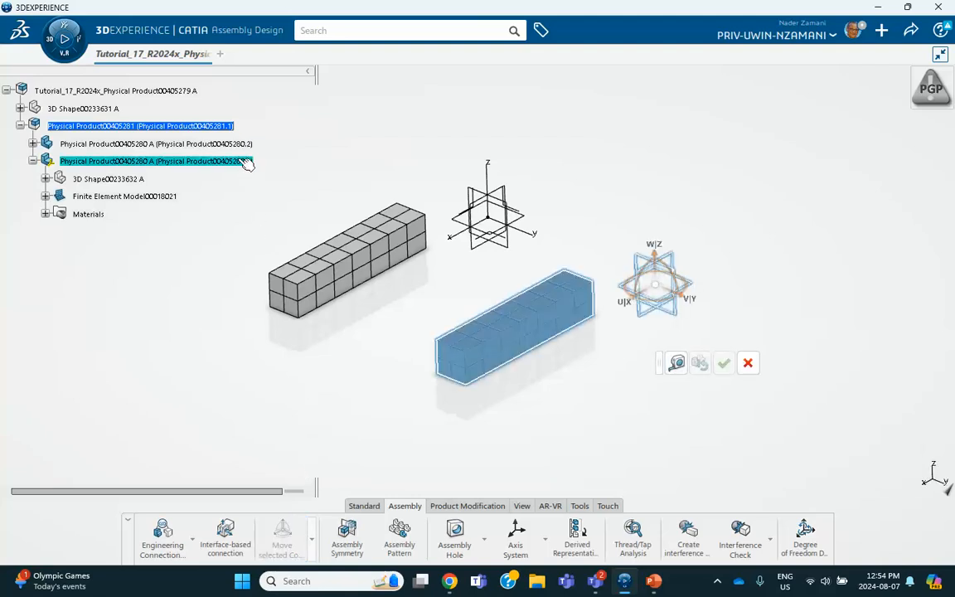
{"action": "double_click", "coordinate": [670, 270]}
{"action": "left_click_drag", "start_coordinate": [673, 257], "coordinate": [782, 114]}
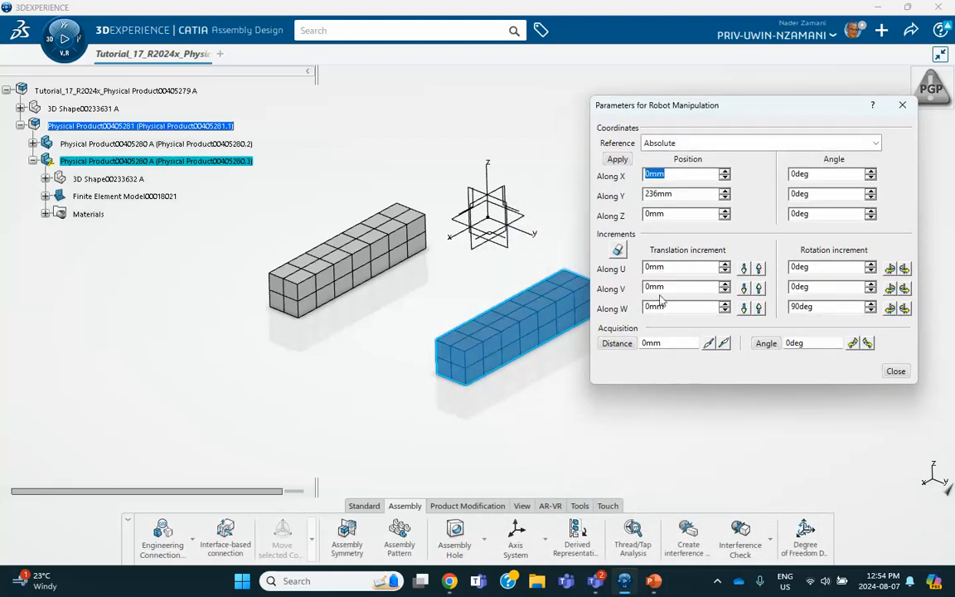
{"action": "middle_click_drag", "start_coordinate": [524, 268], "coordinate": [385, 277]}
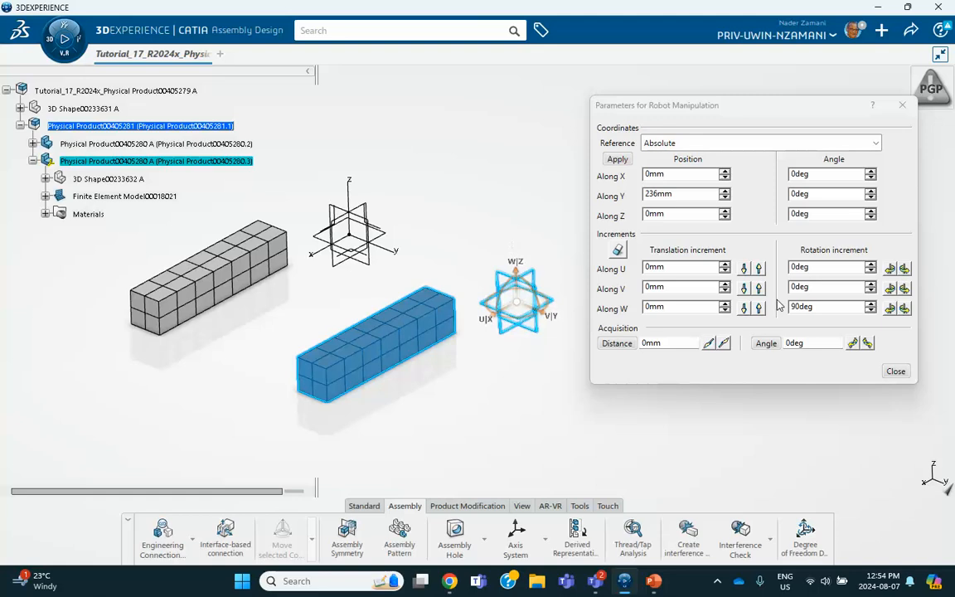
{"action": "left_click", "coordinate": [904, 309]}
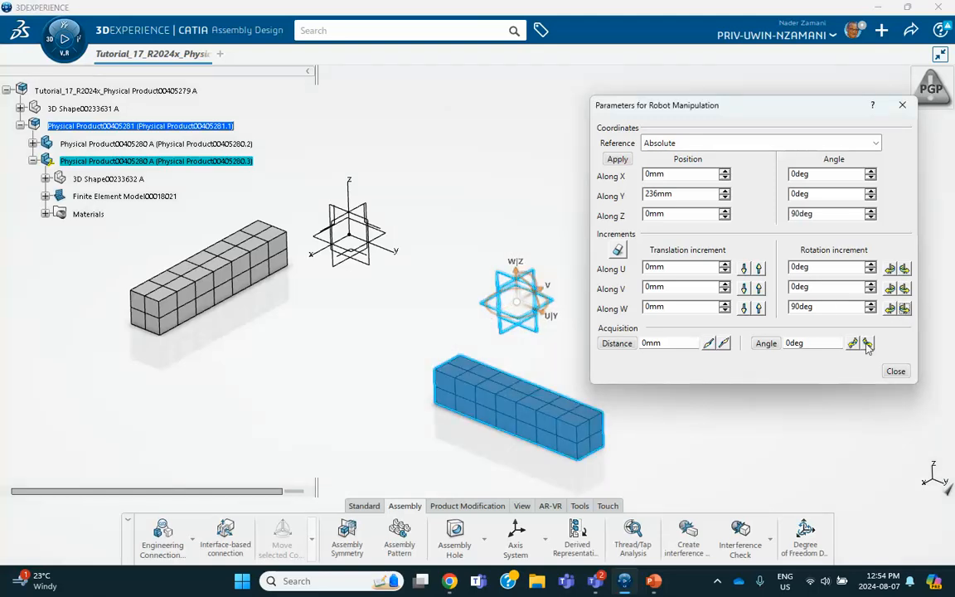
{"action": "left_click", "coordinate": [895, 370]}
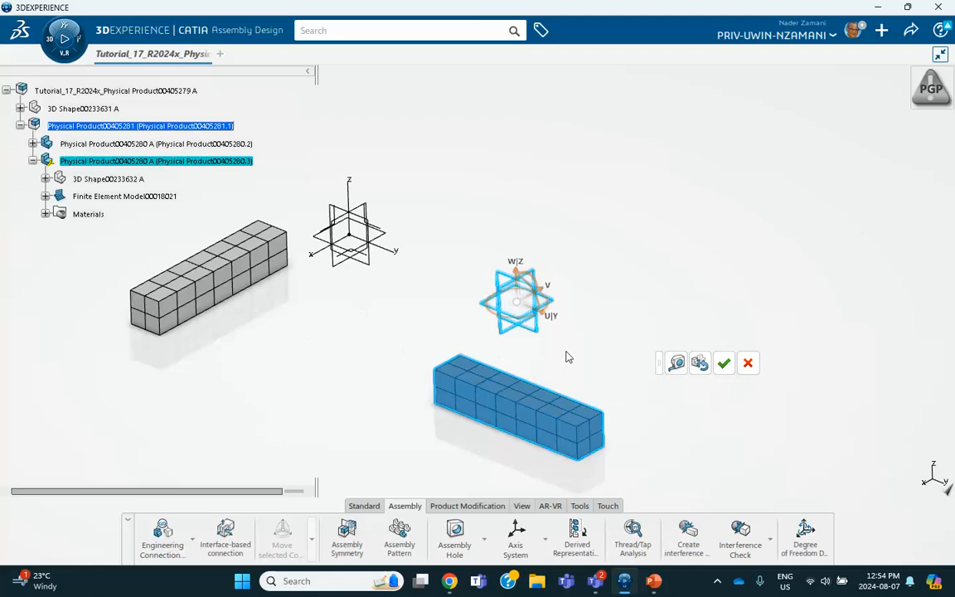
{"action": "left_click", "coordinate": [724, 365]}
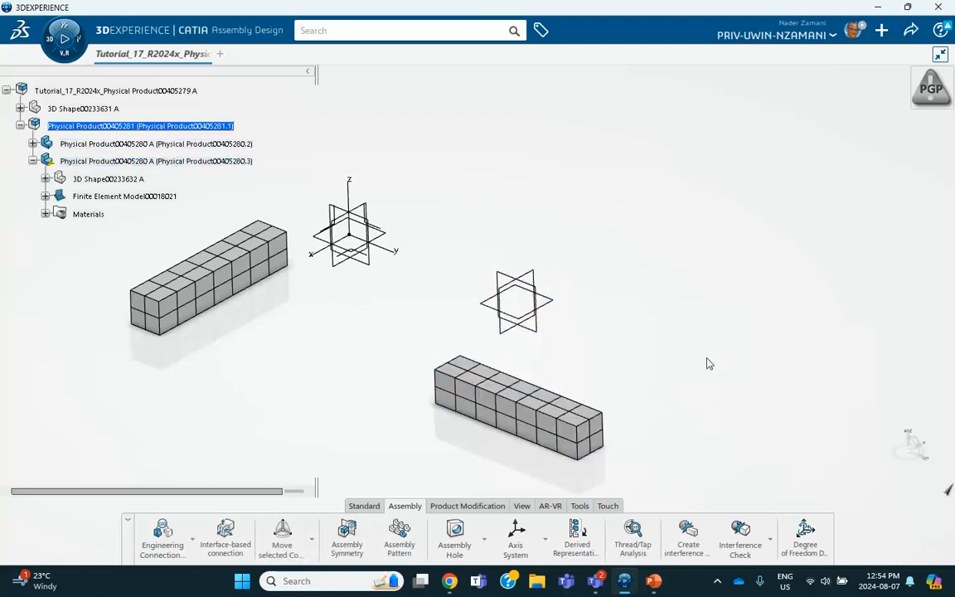
Snap the rotated bar's upper back corner onto the first bar's upper back corner so they form an L shape.
{"action": "left_click", "coordinate": [311, 543]}
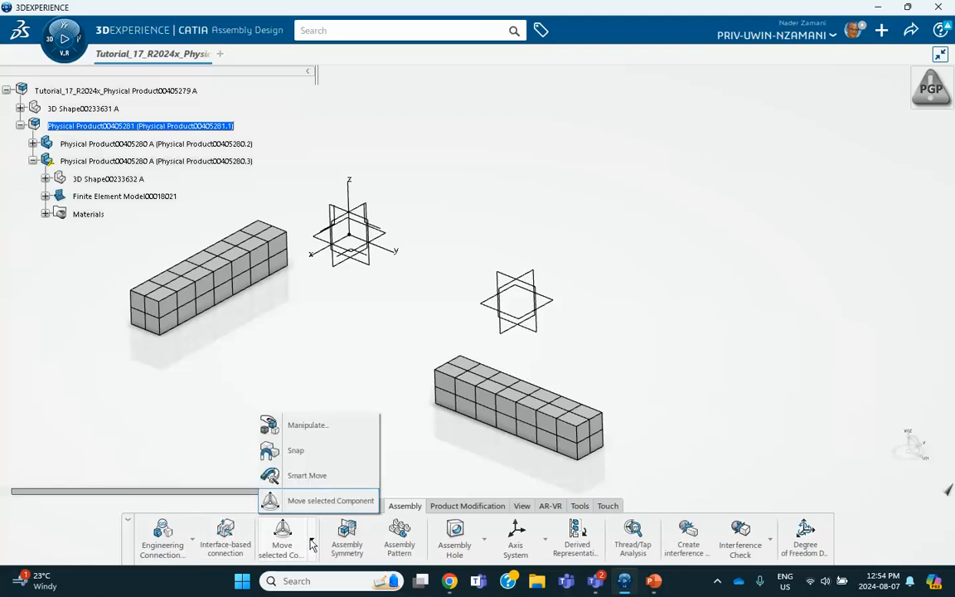
{"action": "left_click", "coordinate": [297, 452]}
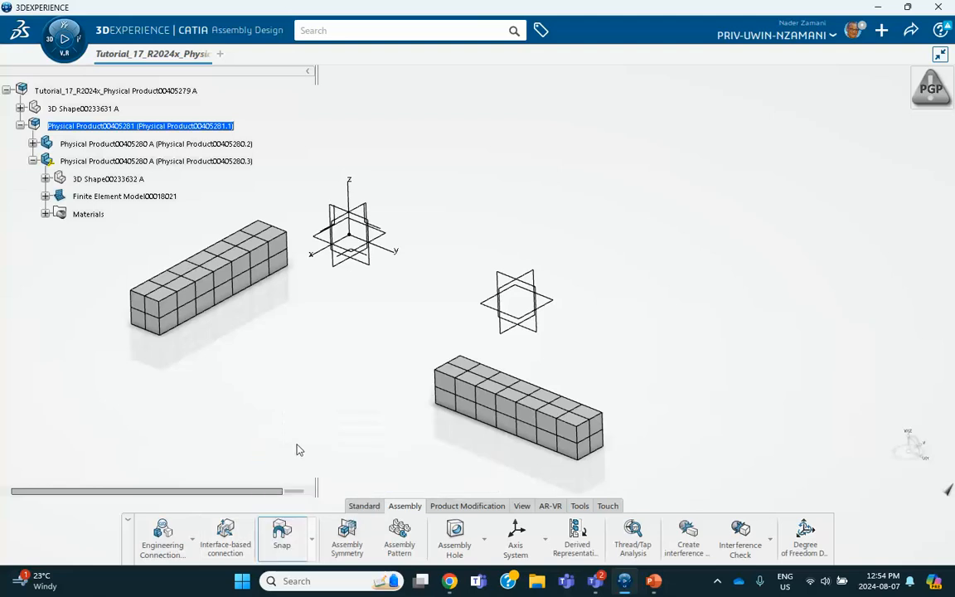
{"action": "left_click", "coordinate": [460, 358]}
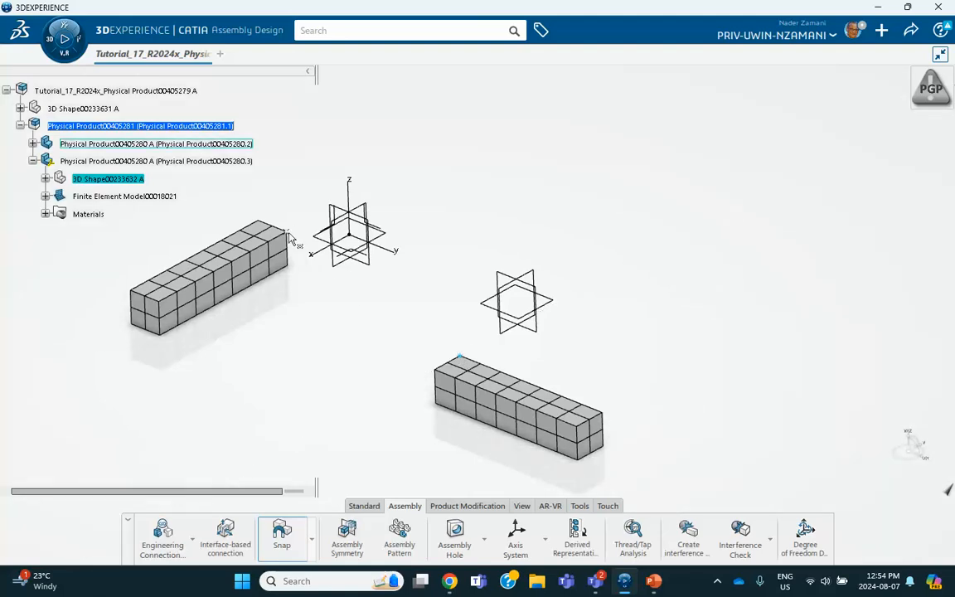
{"action": "left_click", "coordinate": [260, 223]}
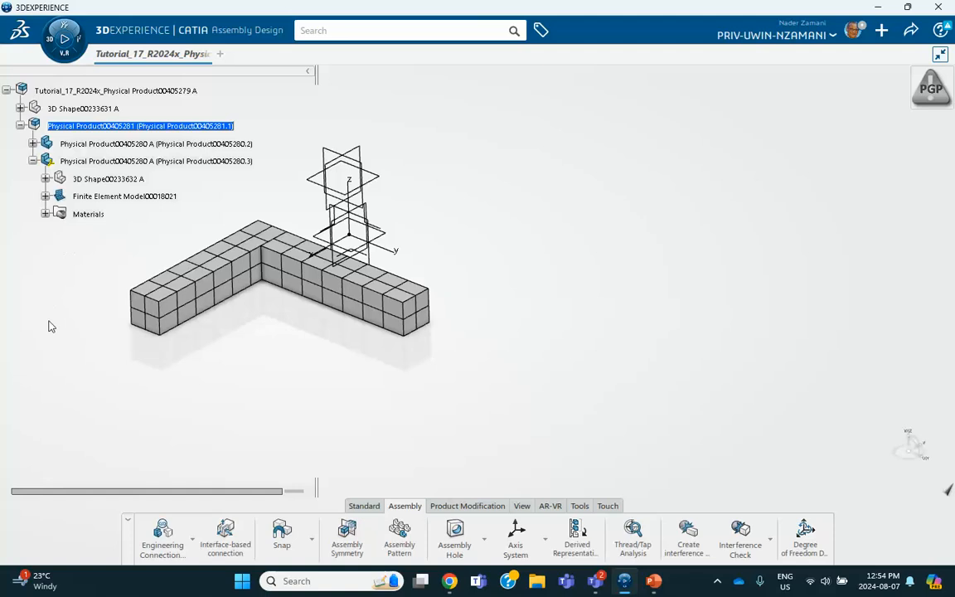
{"action": "middle_click_drag", "start_coordinate": [228, 313], "coordinate": [286, 324]}
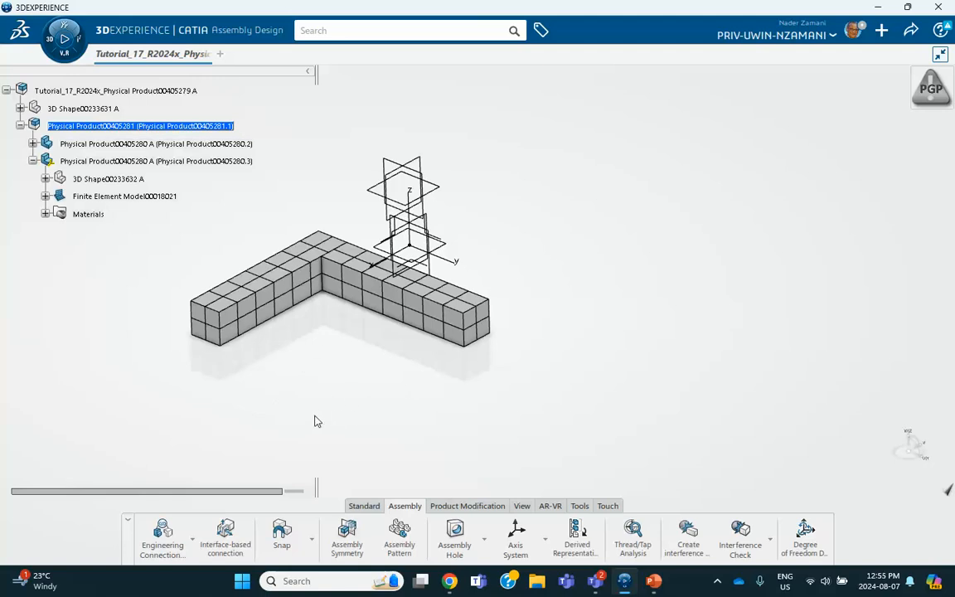
Consult the PowerPoint slide on orienting and snapping the pieces together, and return to the 3DEXPERIENCE assembly.
{"action": "left_click", "coordinate": [650, 580]}
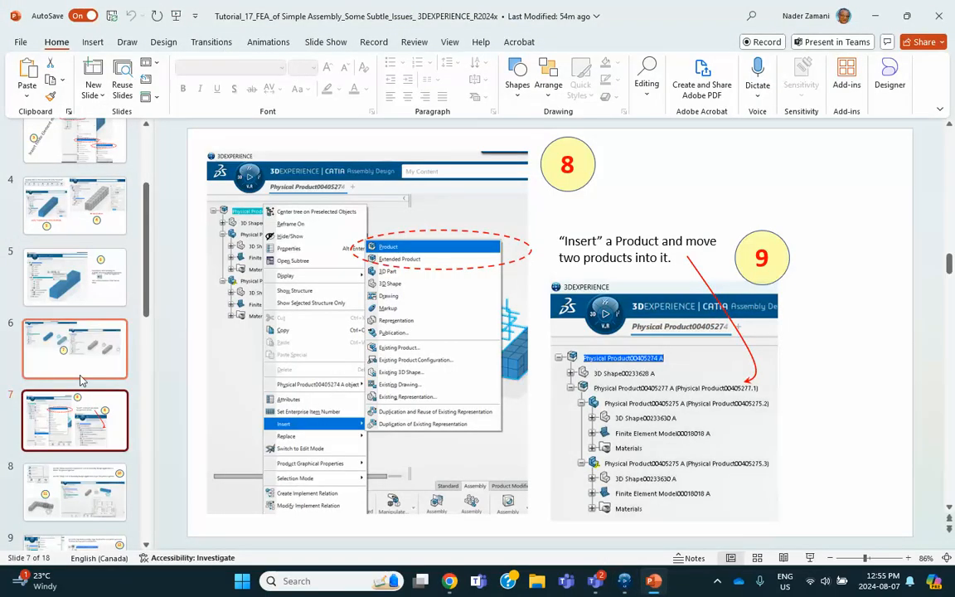
{"action": "left_click", "coordinate": [97, 481]}
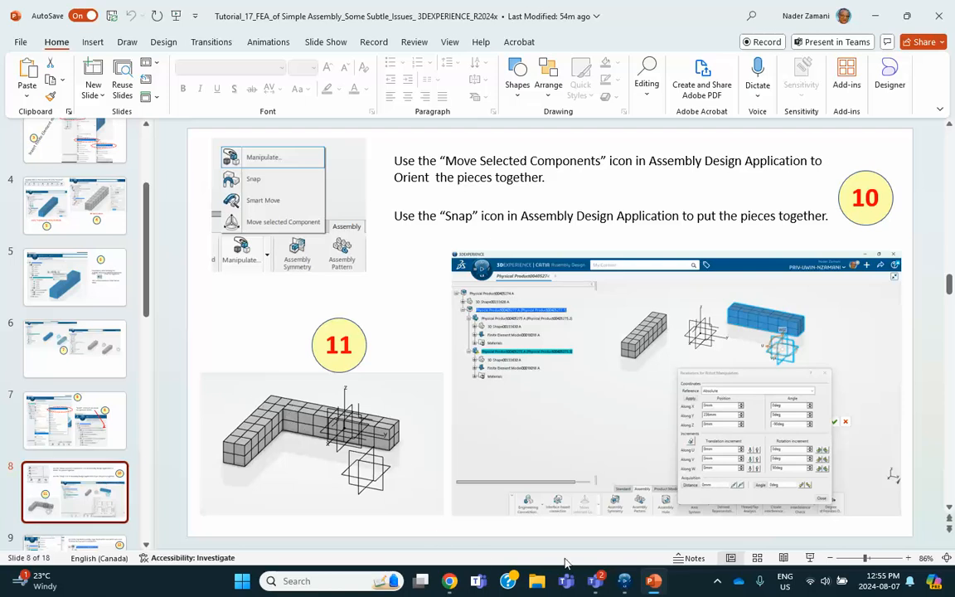
{"action": "left_click", "coordinate": [623, 581]}
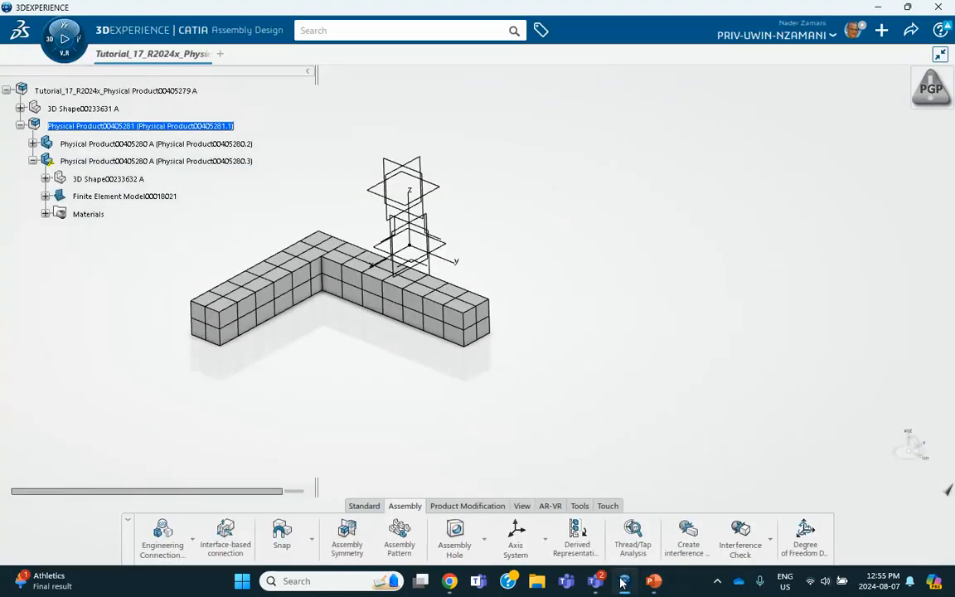
{"action": "left_click", "coordinate": [623, 581]}
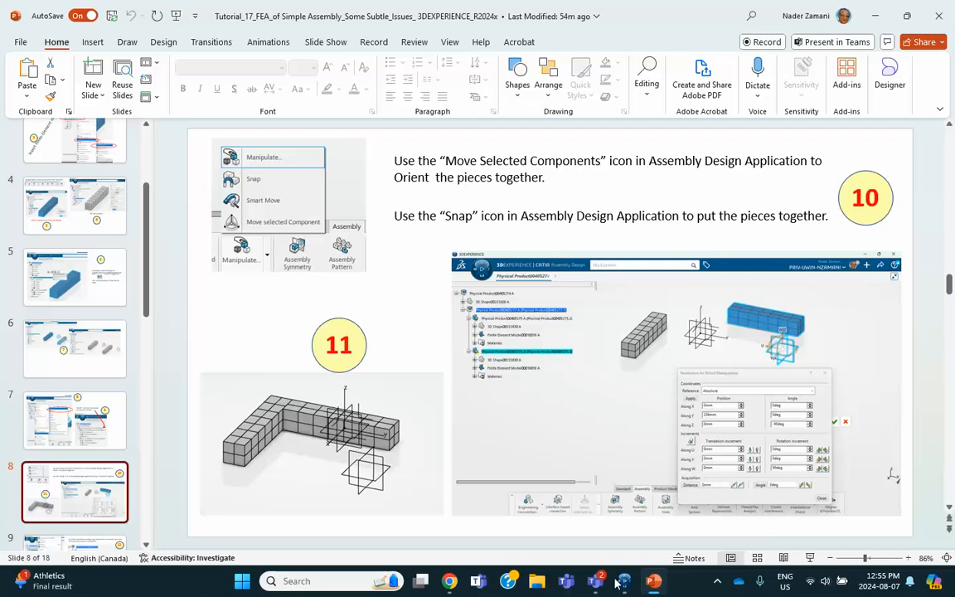
{"action": "left_click", "coordinate": [624, 583]}
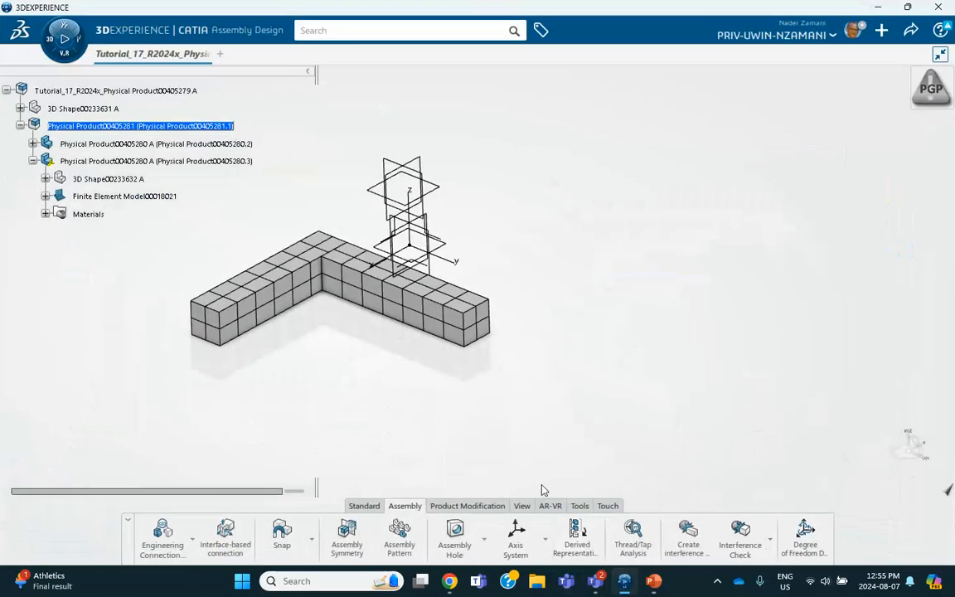
Activate the root Tutorial_17 physical product and collapse the second bar instance's branch.
{"action": "left_click", "coordinate": [133, 91]}
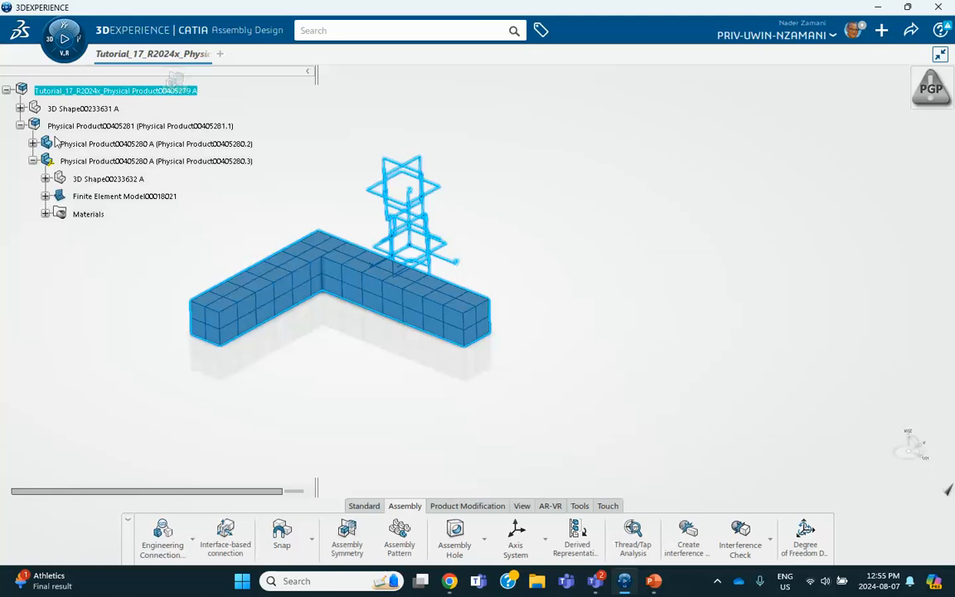
{"action": "left_click", "coordinate": [32, 161]}
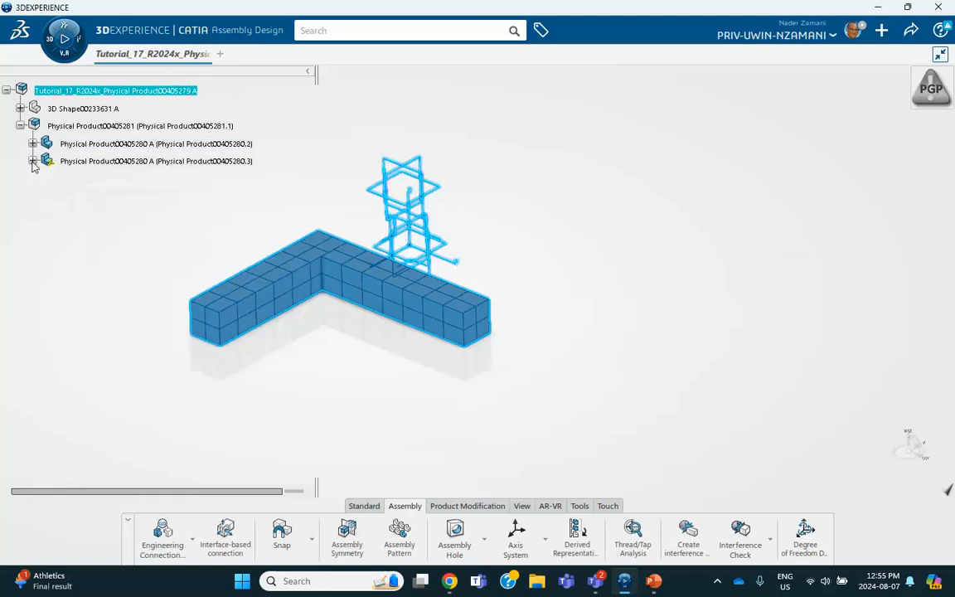
{"action": "right_click", "coordinate": [109, 130]}
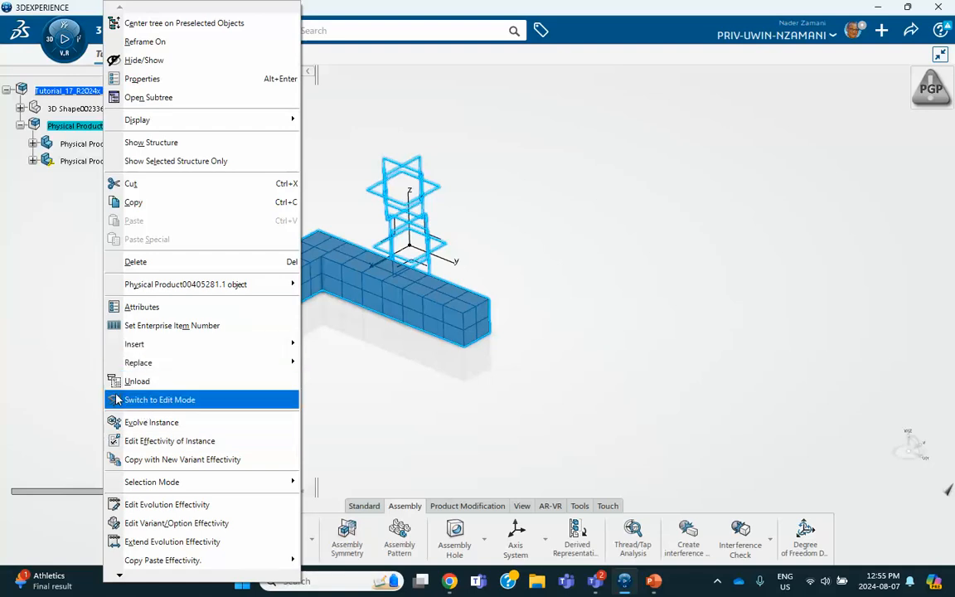
{"action": "left_click", "coordinate": [52, 344]}
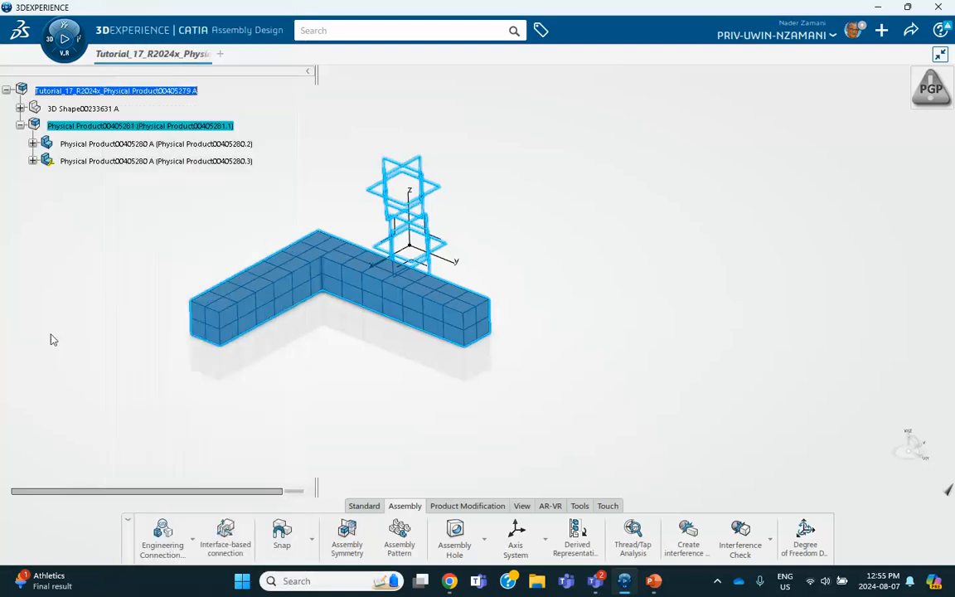
{"action": "left_click", "coordinate": [236, 109]}
{"action": "right_click", "coordinate": [171, 90]}
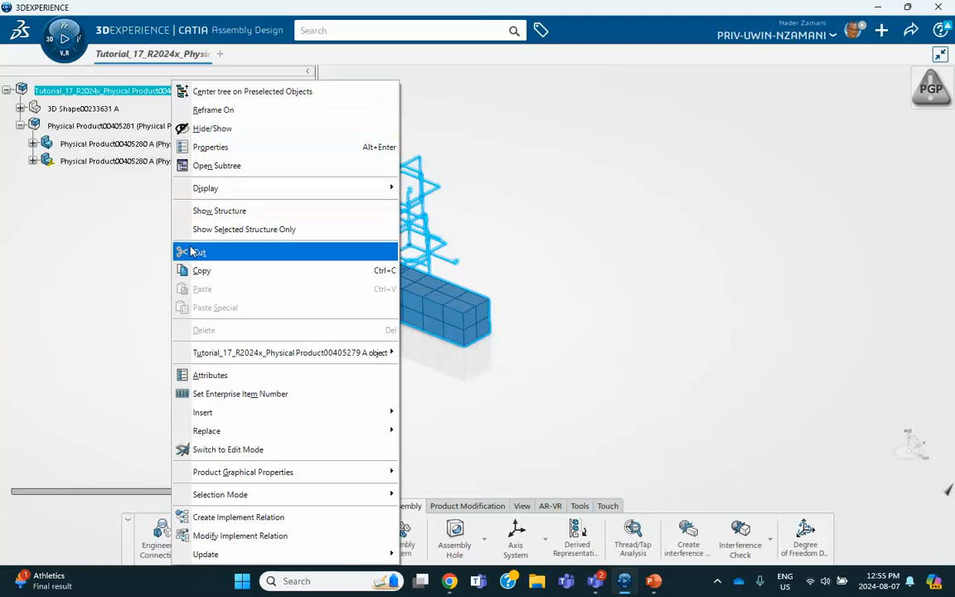
{"action": "left_click", "coordinate": [132, 259]}
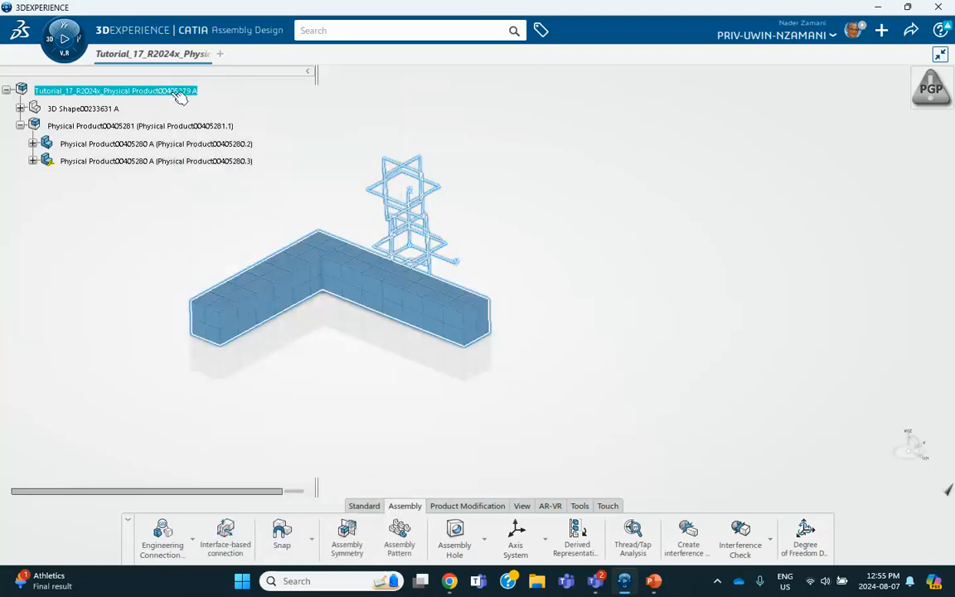
{"action": "left_click", "coordinate": [218, 129]}
{"action": "right_click", "coordinate": [215, 128]}
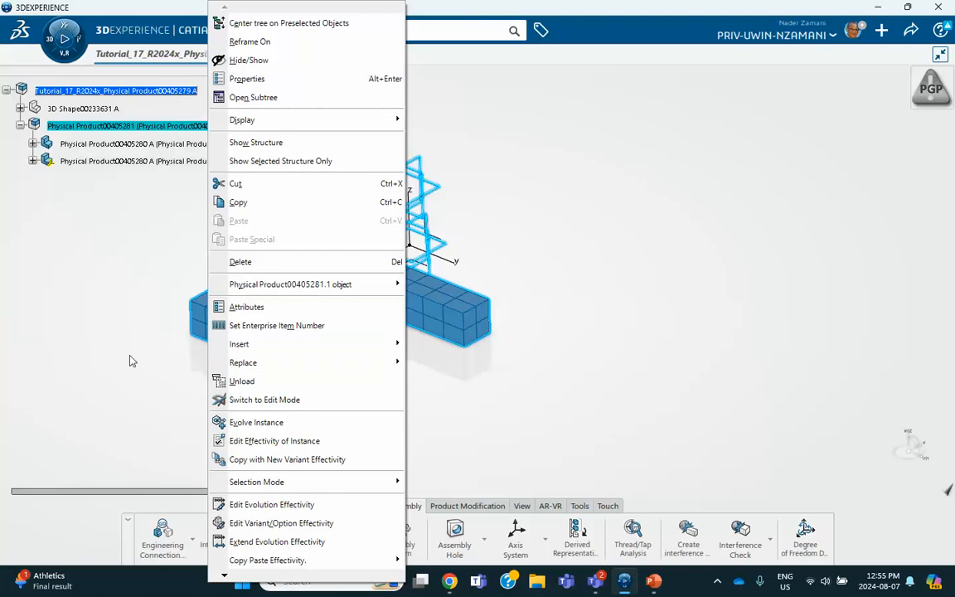
{"action": "left_click", "coordinate": [112, 264]}
Copy the L-shaped sub-product and paste a second instance of it under the root Tutorial_17 physical product.
{"action": "right_click", "coordinate": [137, 126]}
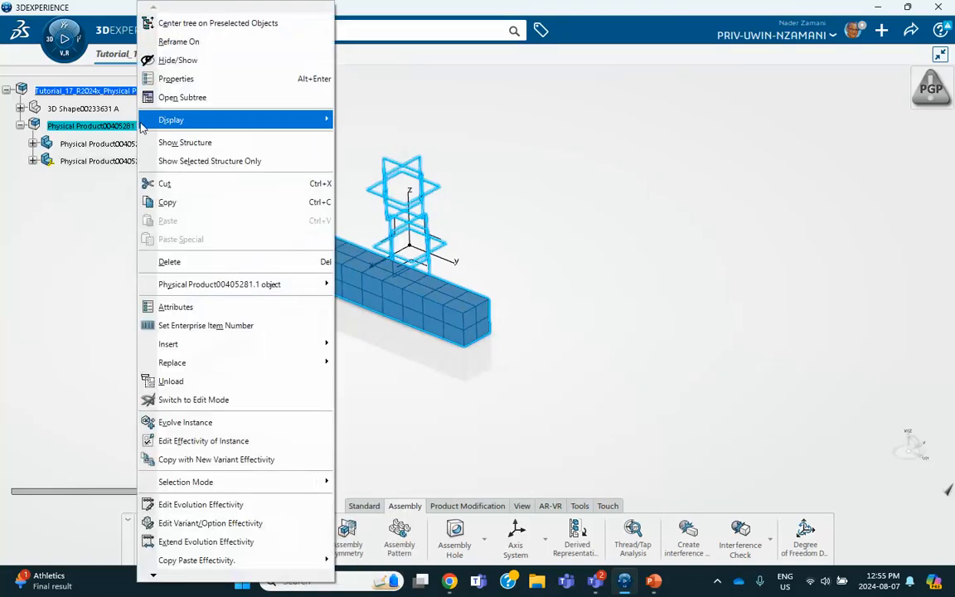
{"action": "mouse_move", "coordinate": [152, 126]}
{"action": "left_click", "coordinate": [170, 203]}
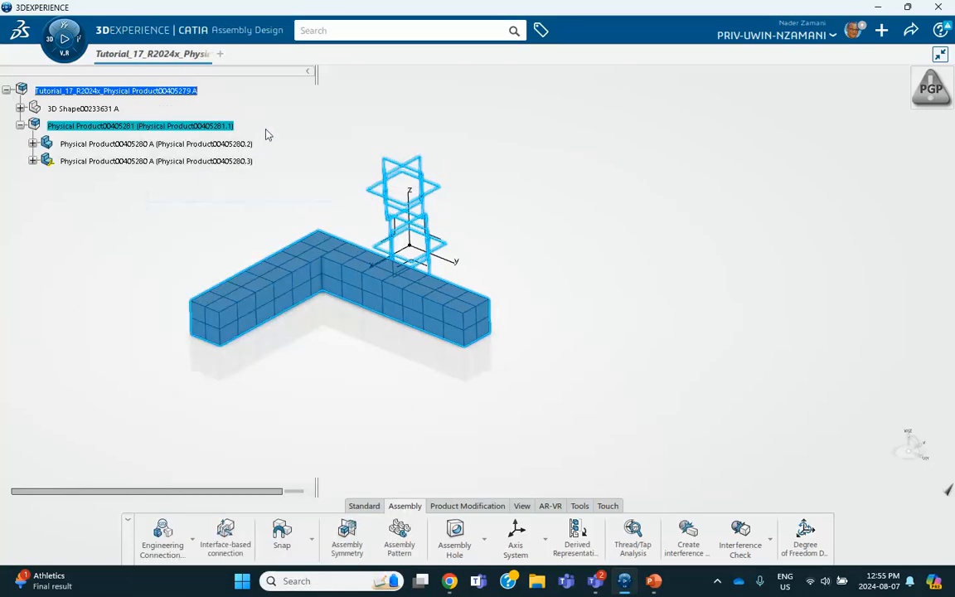
{"action": "left_click", "coordinate": [236, 115]}
{"action": "right_click", "coordinate": [171, 91]}
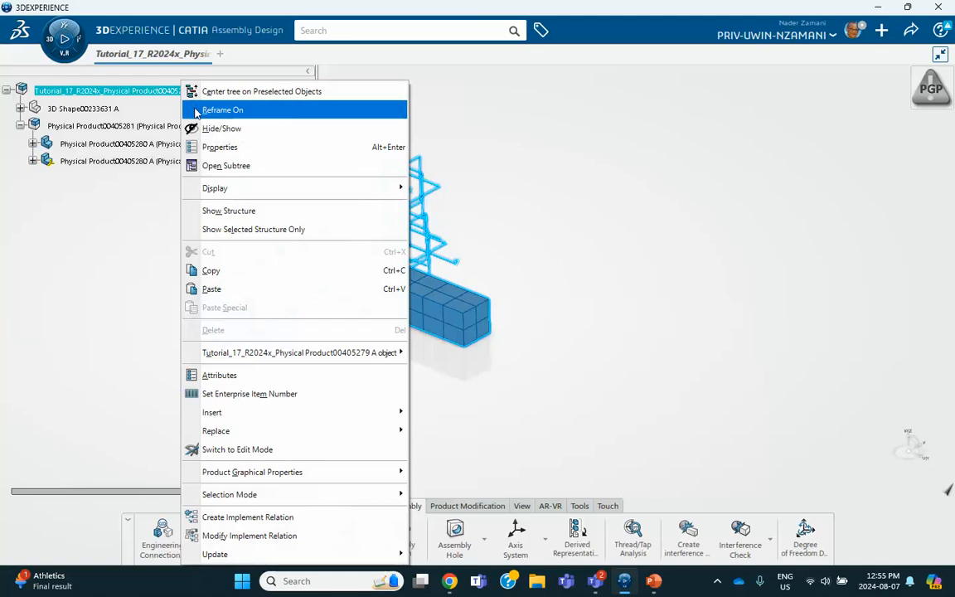
{"action": "left_click", "coordinate": [212, 288]}
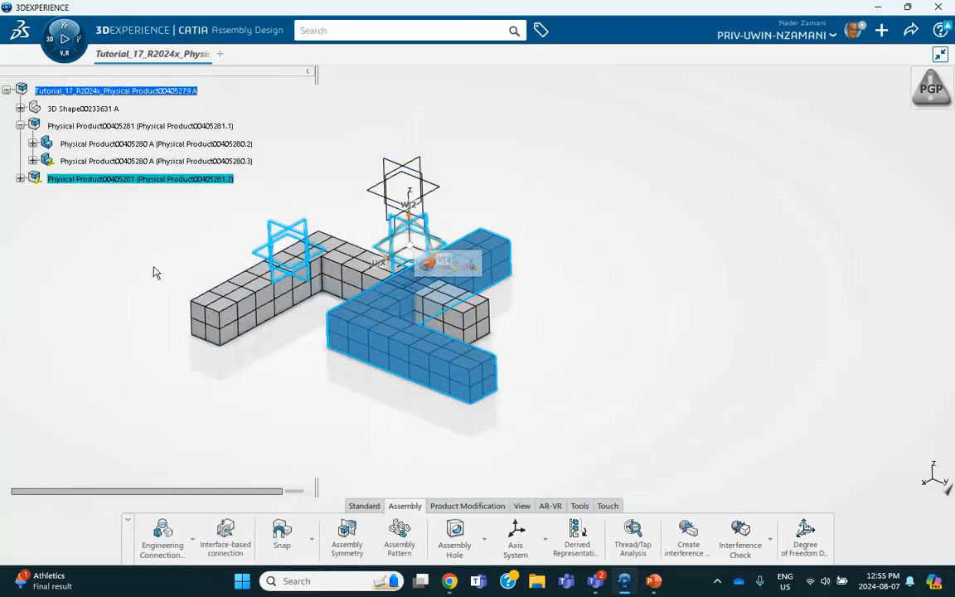
Examine the finite element models of both bars inside the second L-shaped sub-product instance, and collapse both bar branches.
{"action": "middle_click_drag", "start_coordinate": [65, 196], "coordinate": [189, 212]}
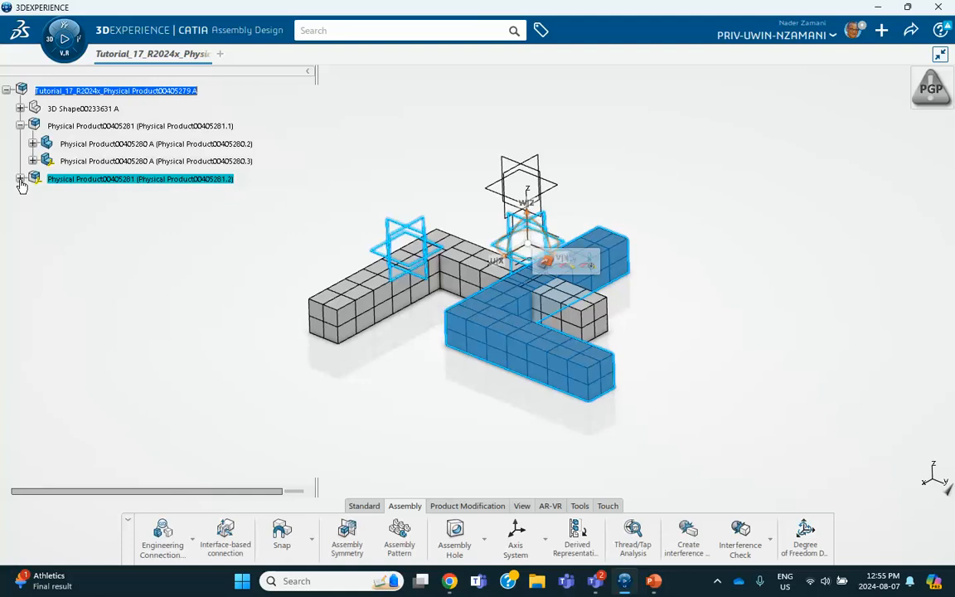
{"action": "left_click", "coordinate": [20, 179]}
{"action": "left_click", "coordinate": [32, 197]}
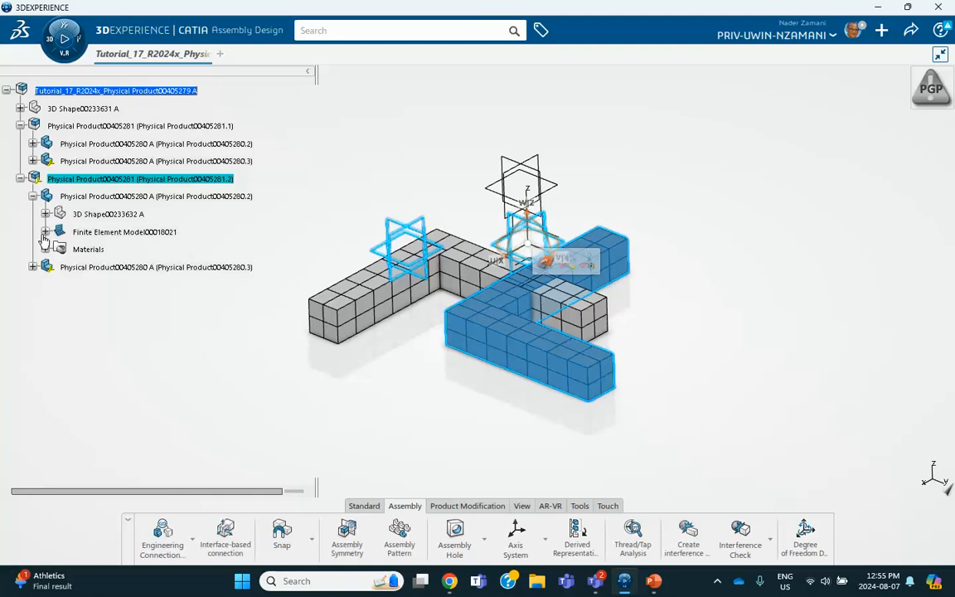
{"action": "left_click", "coordinate": [45, 232]}
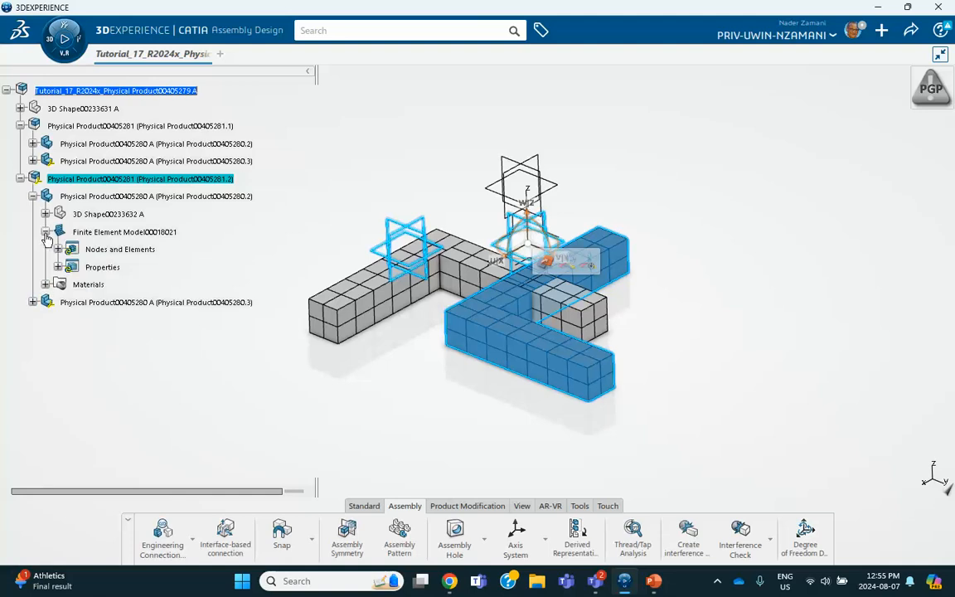
{"action": "left_click", "coordinate": [33, 303]}
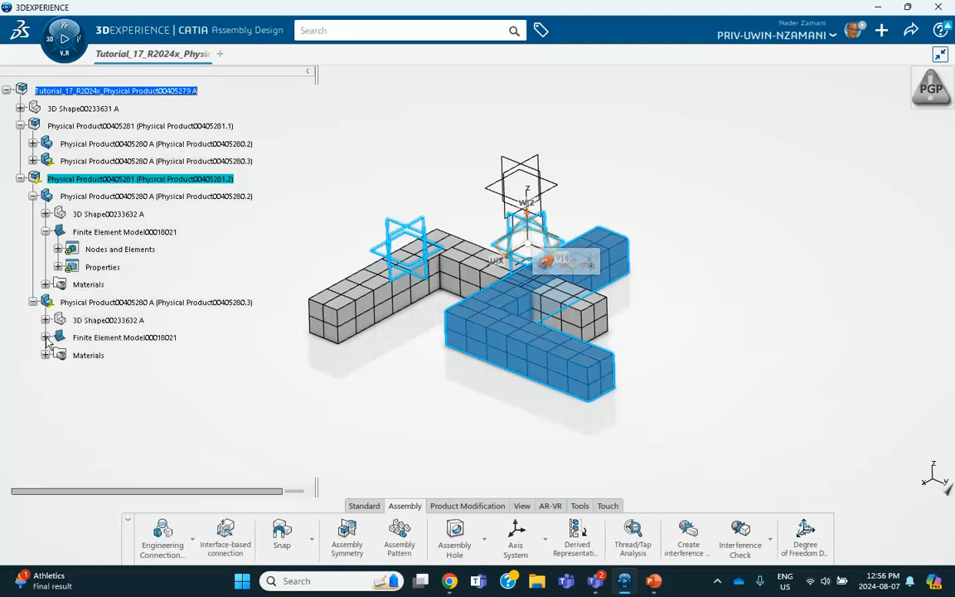
{"action": "left_click", "coordinate": [46, 338]}
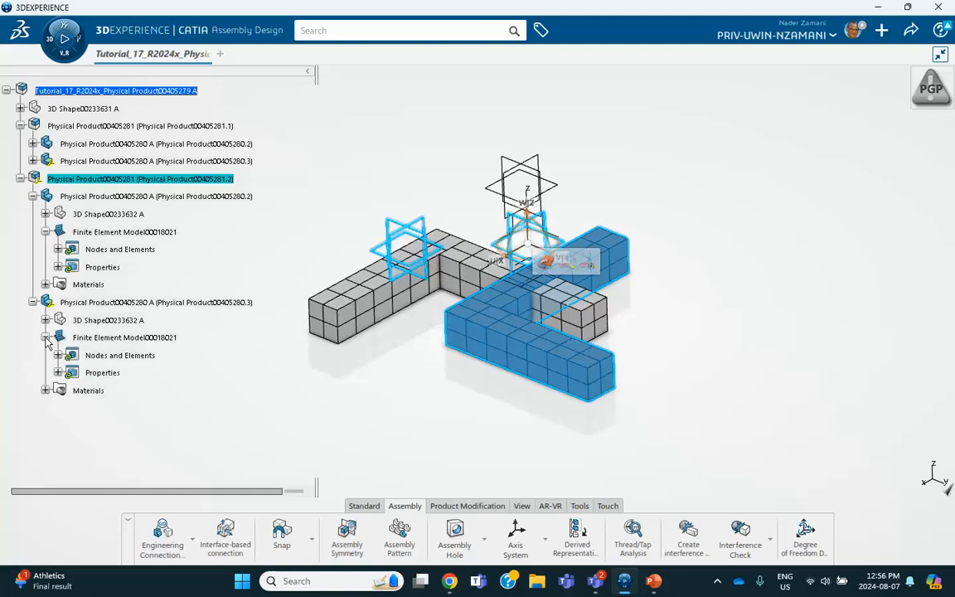
{"action": "left_click", "coordinate": [46, 338]}
{"action": "left_click", "coordinate": [34, 302]}
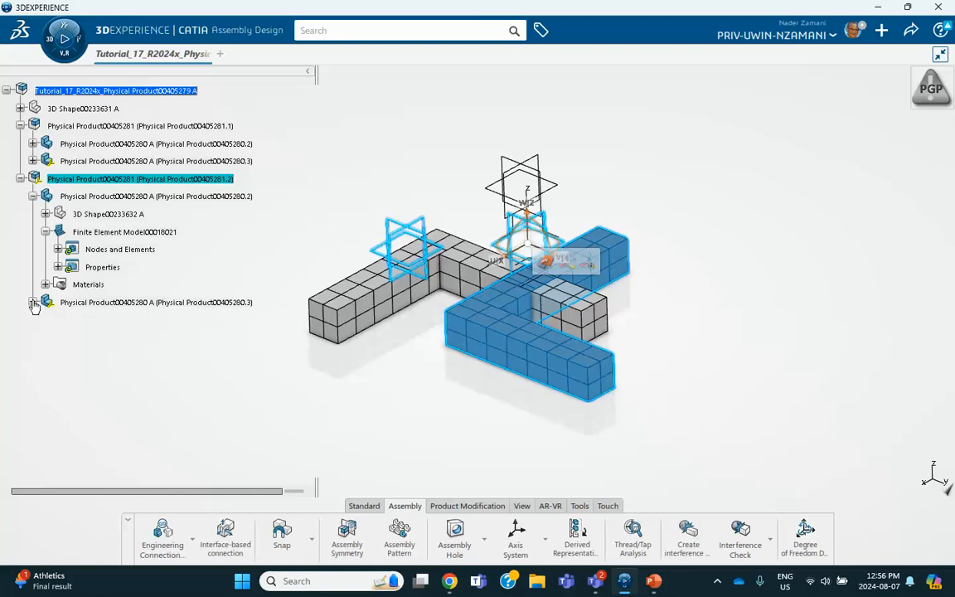
{"action": "left_click", "coordinate": [34, 195]}
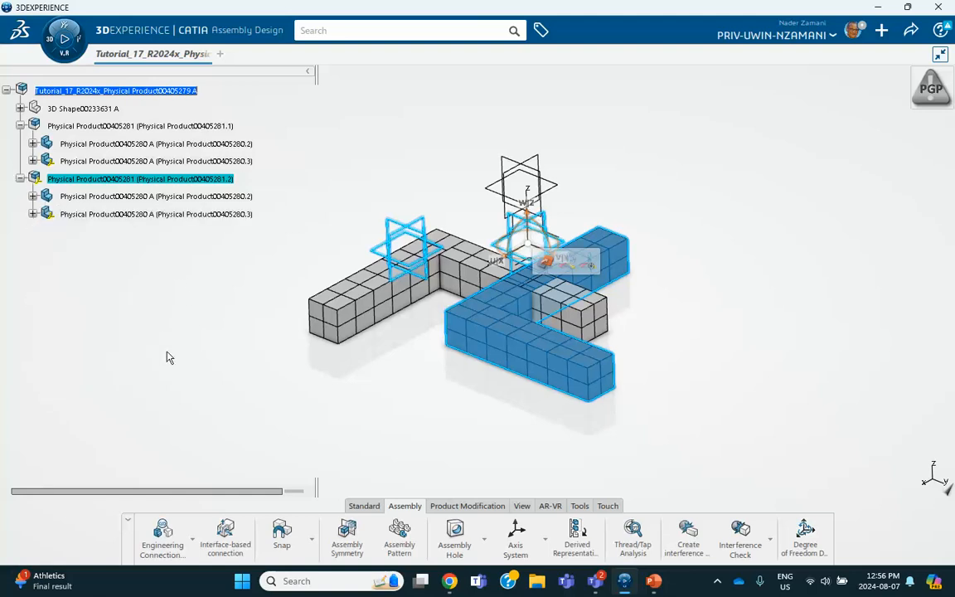
{"action": "left_click", "coordinate": [142, 349]}
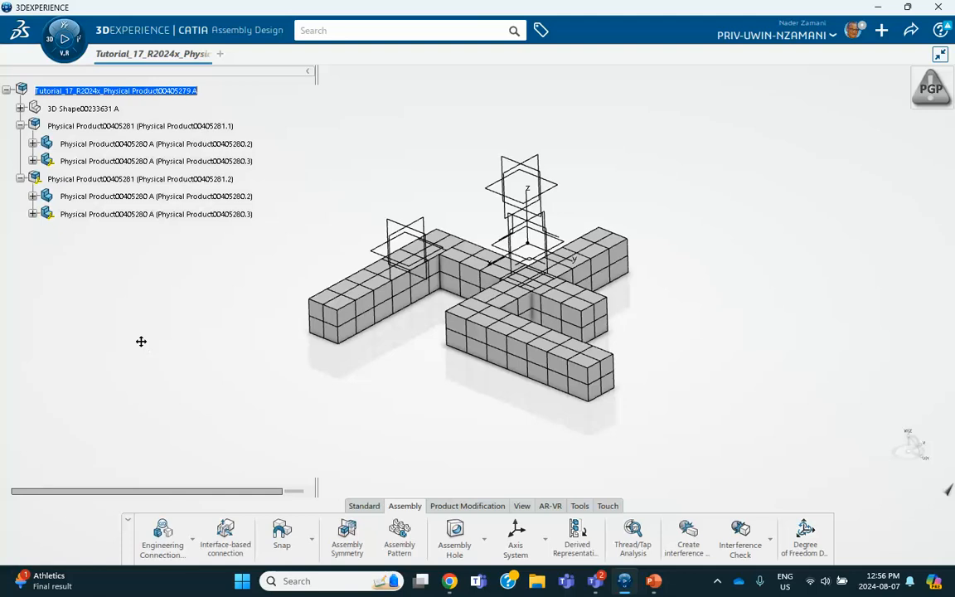
{"action": "middle_click_drag", "start_coordinate": [141, 341], "coordinate": [66, 329]}
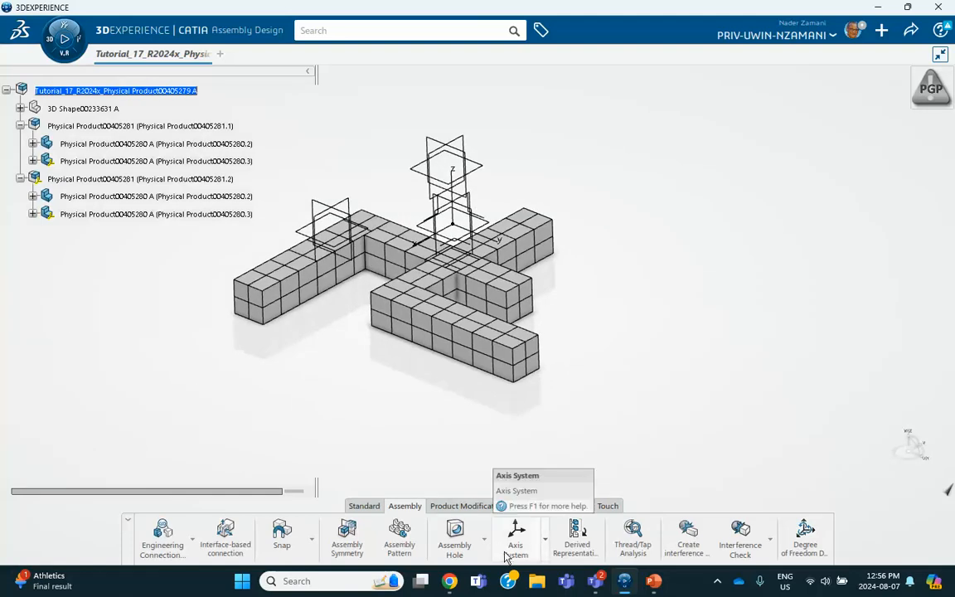
Consult slide 9 in PowerPoint on copying and snapping the subassemblies, and return to the 3DEXPERIENCE assembly.
{"action": "mouse_move", "coordinate": [652, 586]}
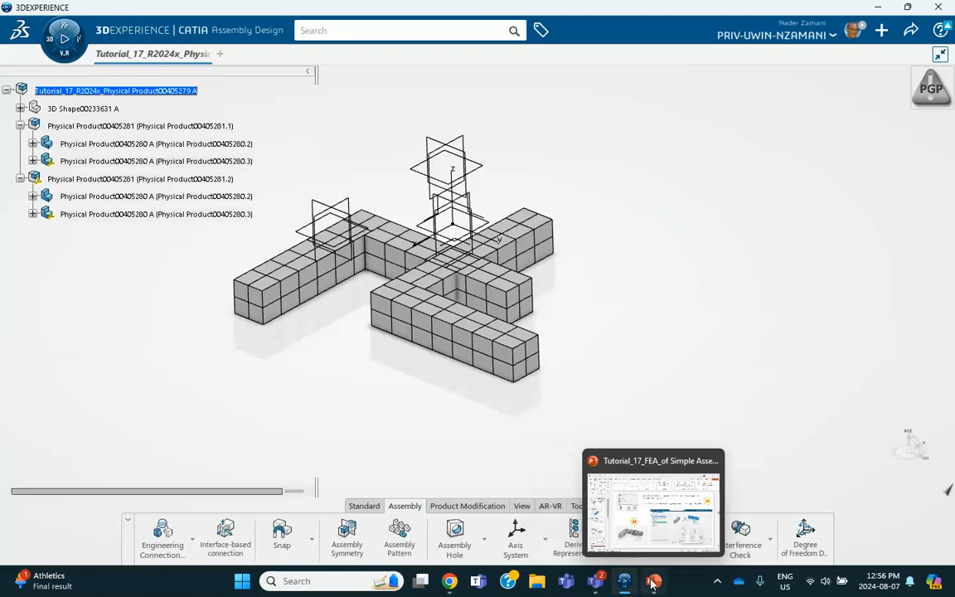
{"action": "left_click", "coordinate": [651, 582]}
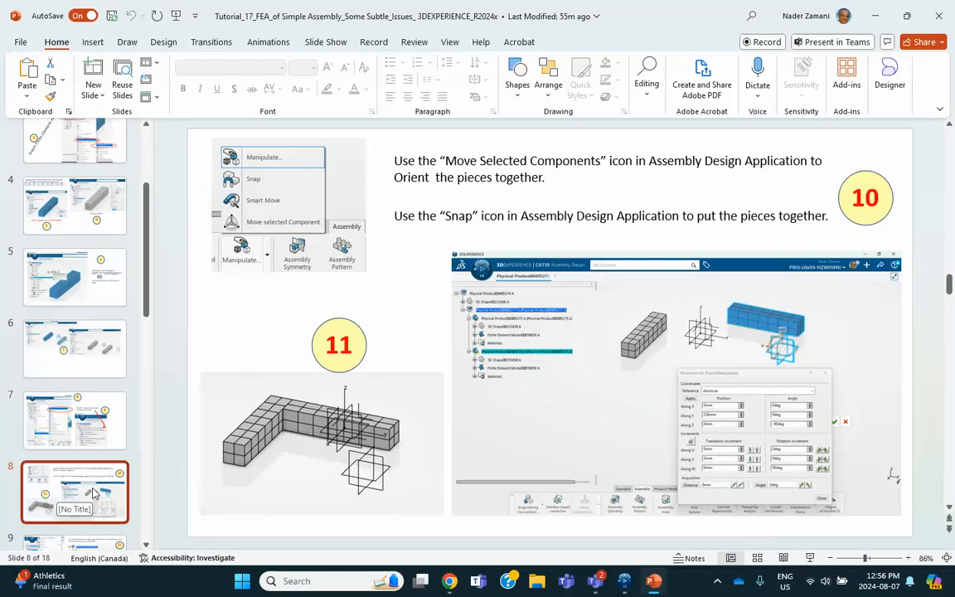
{"action": "scroll", "coordinate": [86, 439], "scroll_direction": "down", "scroll_amount": 2}
{"action": "left_click", "coordinate": [82, 452]}
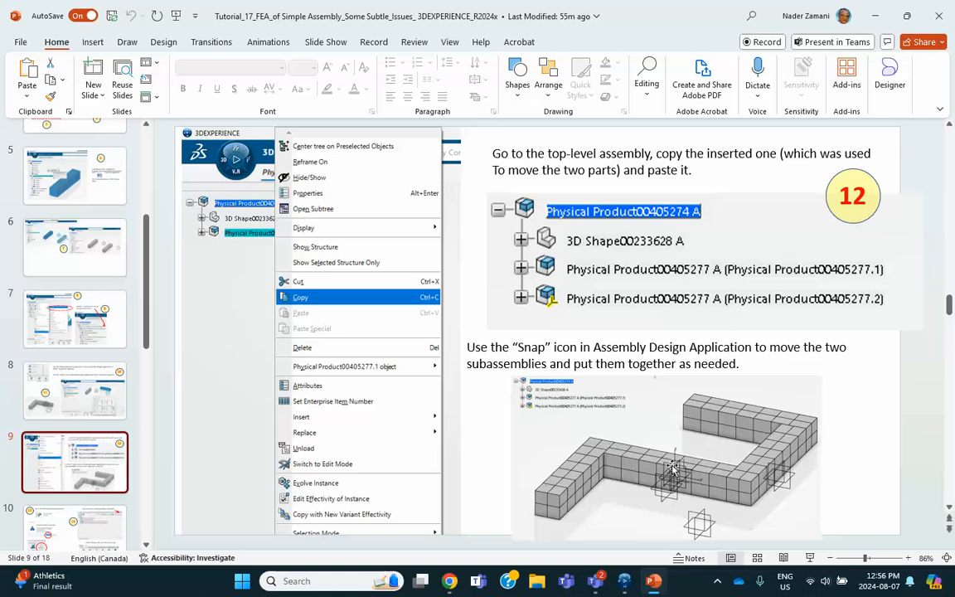
{"action": "left_click", "coordinate": [625, 581]}
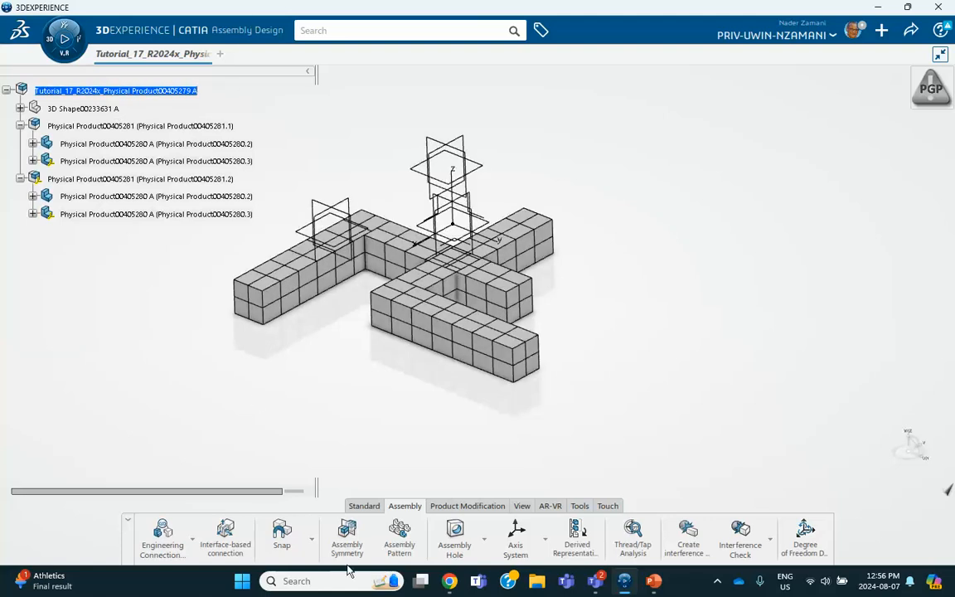
Lift the second L-shaped sub-product instance about 151 mm along Z with the Move selected Component command.
{"action": "left_click", "coordinate": [313, 540]}
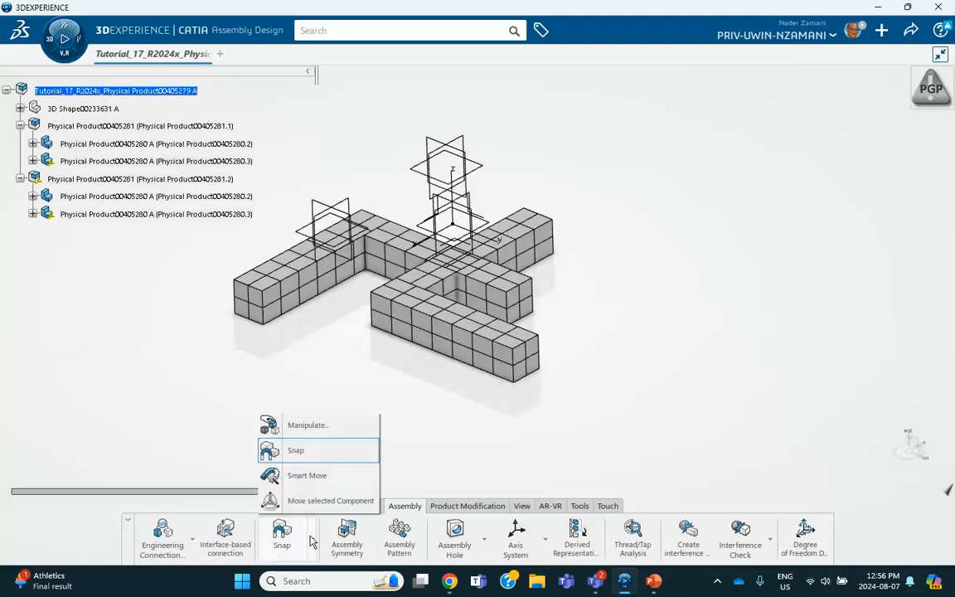
{"action": "left_click", "coordinate": [285, 496]}
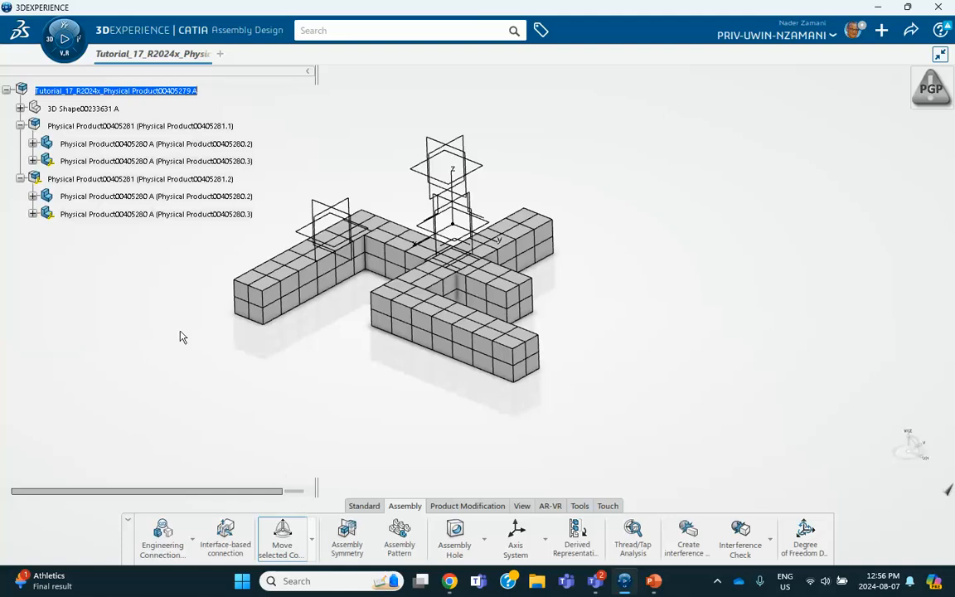
{"action": "left_click", "coordinate": [108, 181]}
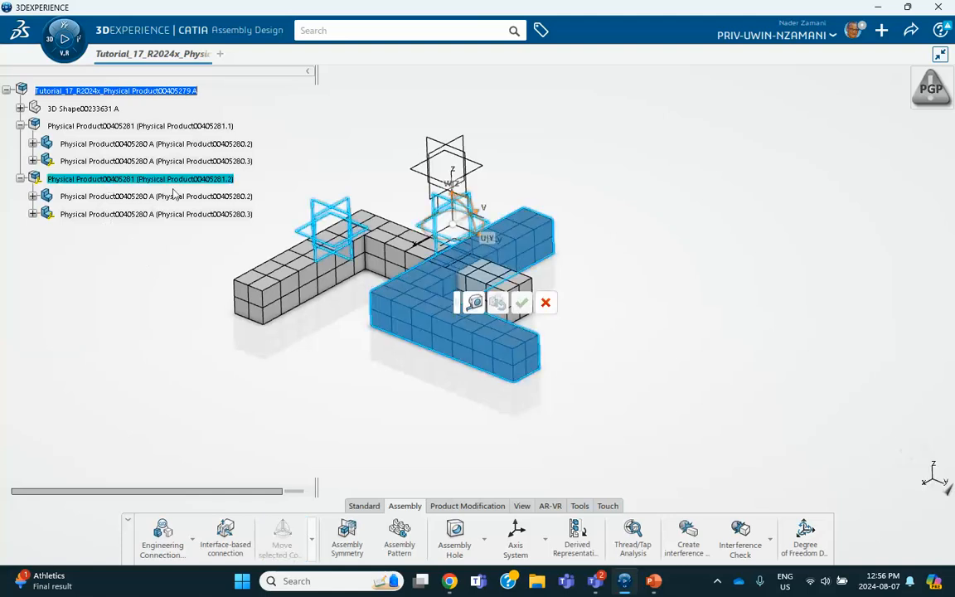
{"action": "left_click_drag", "start_coordinate": [455, 203], "coordinate": [430, 157]}
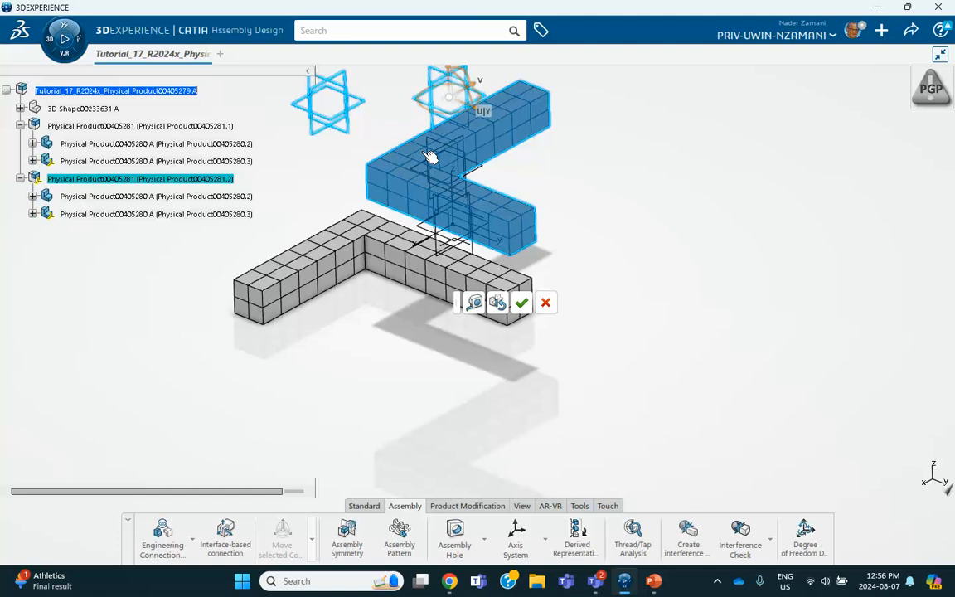
{"action": "left_click", "coordinate": [522, 304]}
{"action": "middle_click_drag", "start_coordinate": [397, 389], "coordinate": [377, 419]}
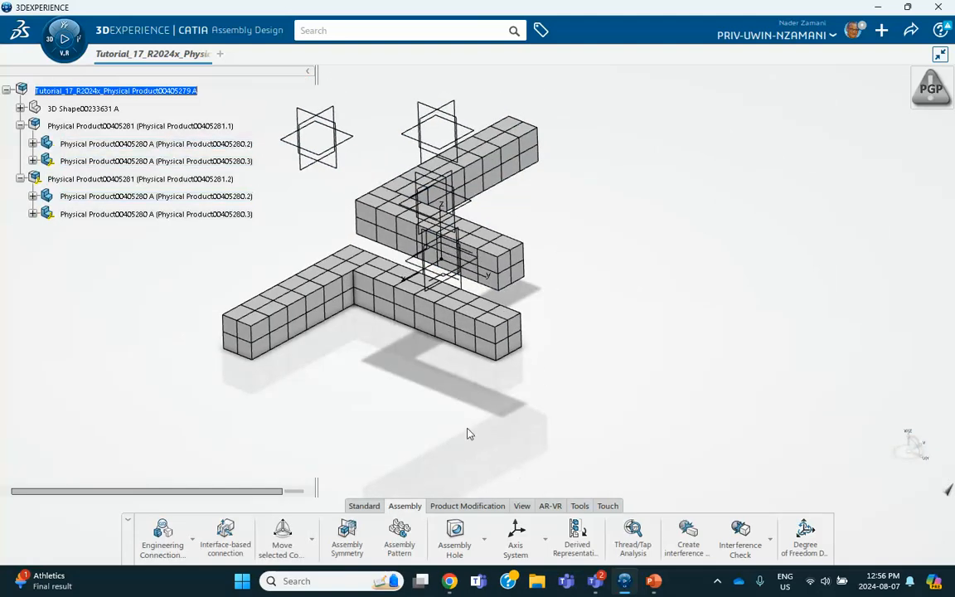
Rotate the second L-shaped sub-product instance 180 degrees about its W axis in two 90-degree increments.
{"action": "left_click", "coordinate": [653, 582]}
{"action": "left_click", "coordinate": [653, 582]}
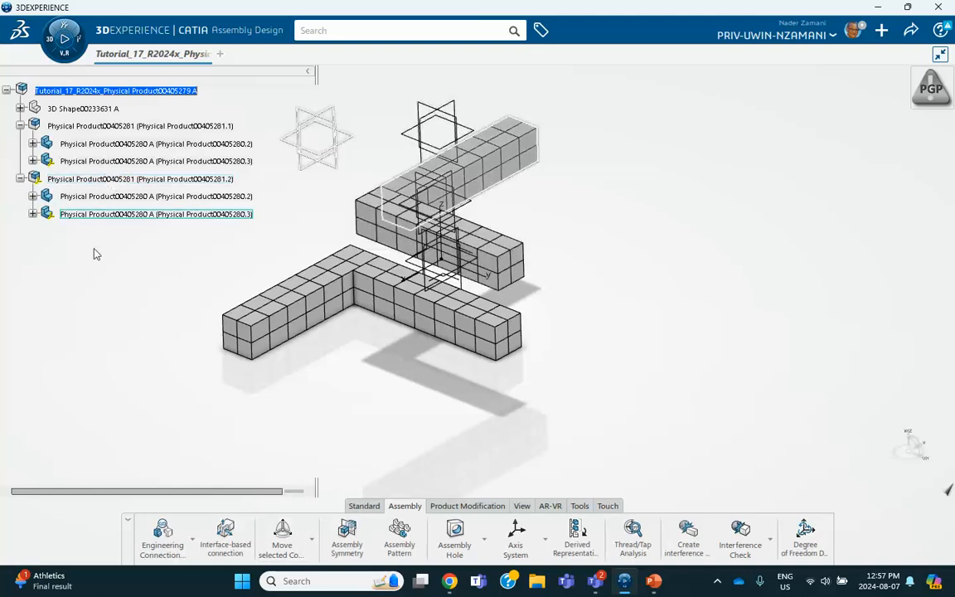
{"action": "left_click", "coordinate": [280, 537]}
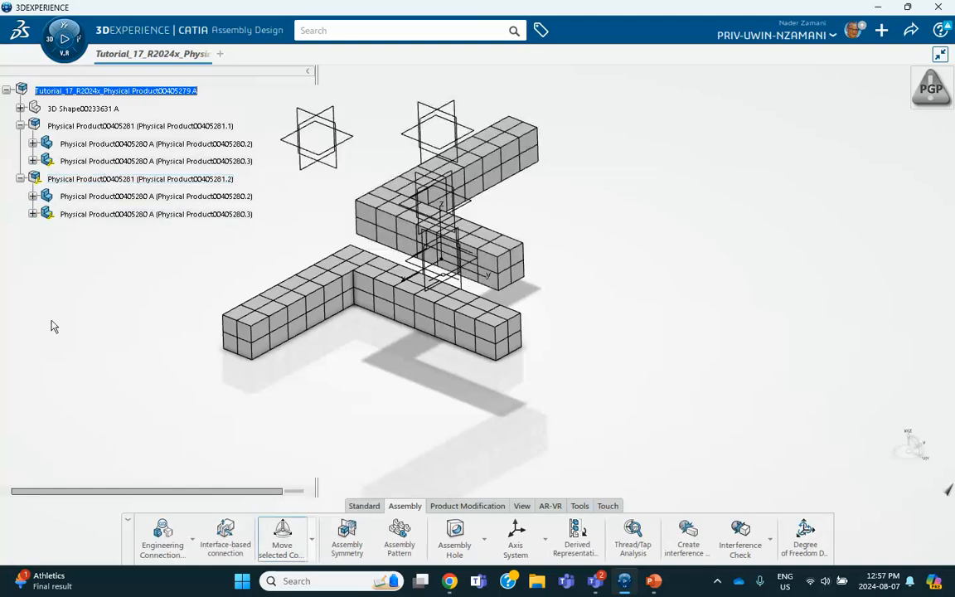
{"action": "left_click", "coordinate": [128, 179]}
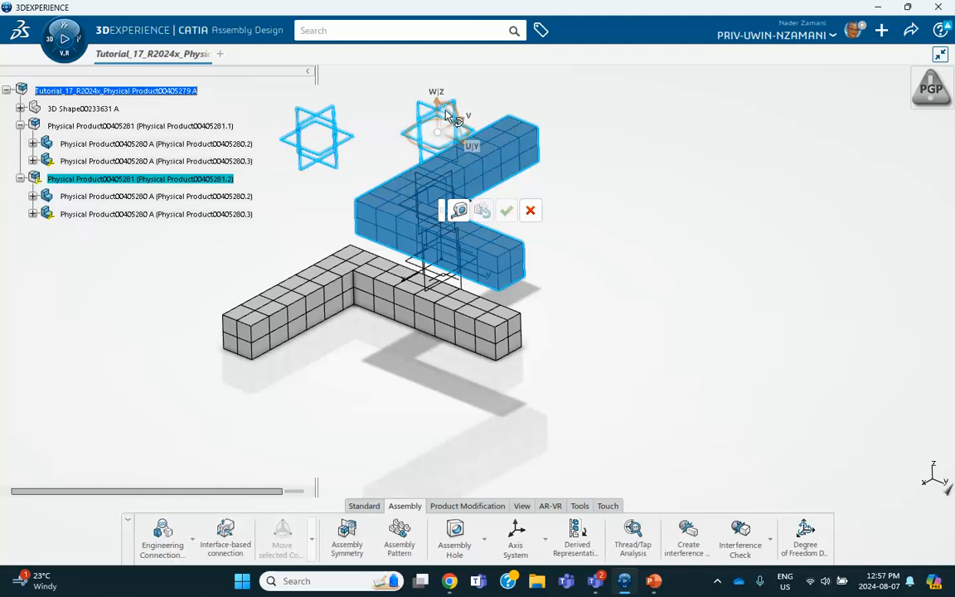
{"action": "double_click", "coordinate": [448, 112]}
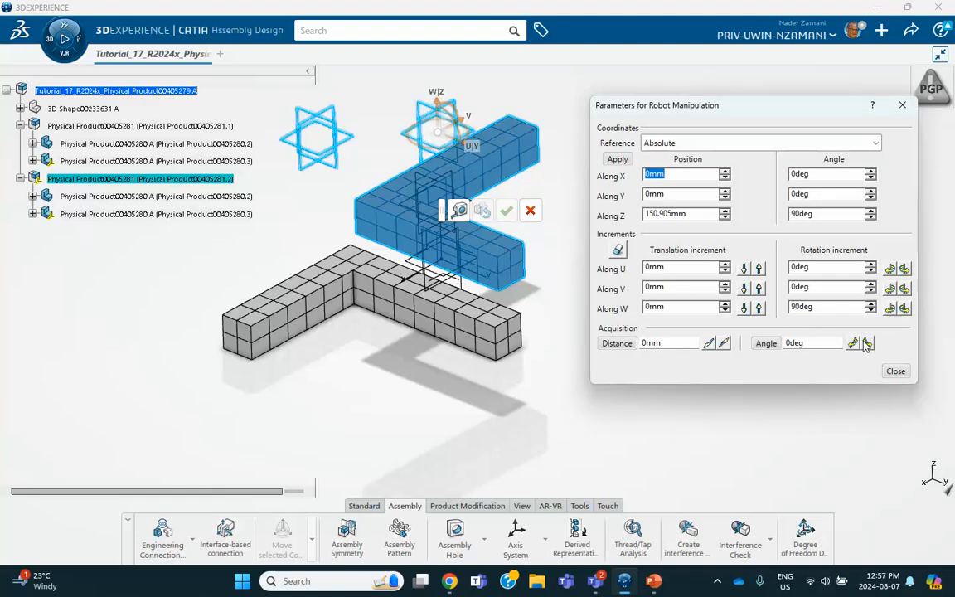
{"action": "left_click", "coordinate": [903, 308]}
{"action": "left_click", "coordinate": [903, 309]}
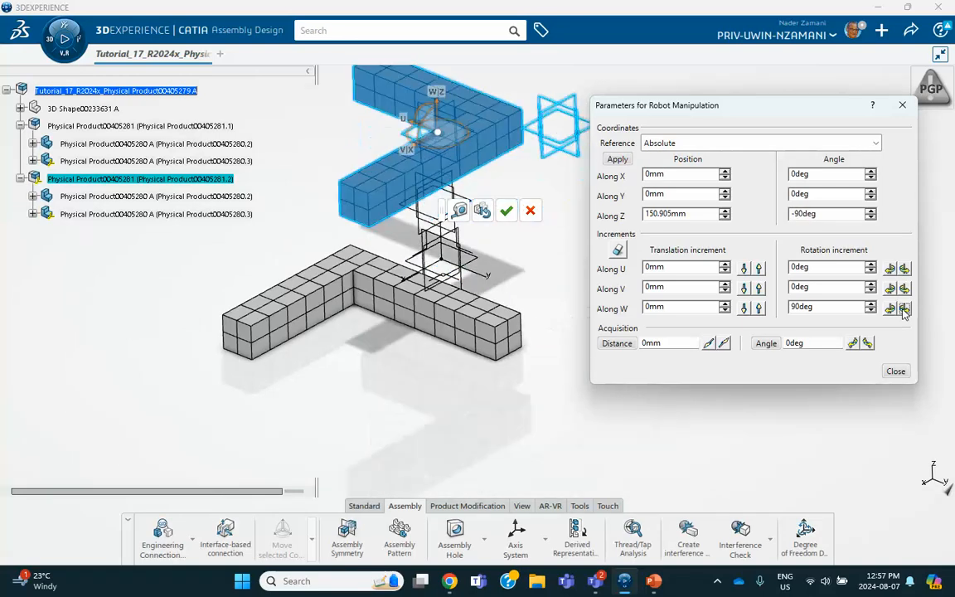
{"action": "left_click", "coordinate": [893, 372]}
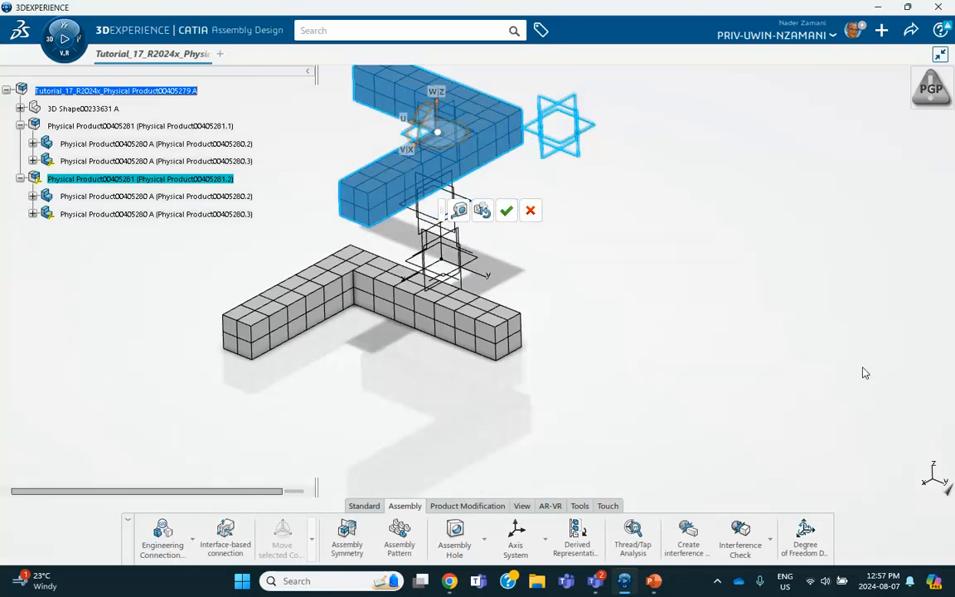
{"action": "left_click", "coordinate": [507, 213]}
{"action": "middle_click_drag", "start_coordinate": [569, 236], "coordinate": [608, 250]}
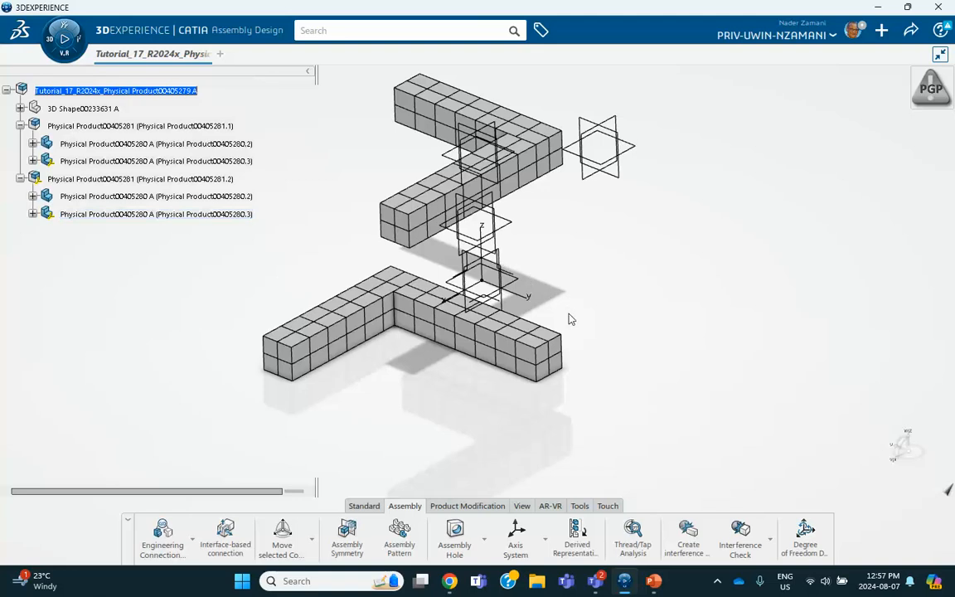
Snap the upper left corner at the lifted instance's near free end onto the upper front corner of the first instance's right-hand free end.
{"action": "left_click", "coordinate": [653, 584]}
{"action": "left_click", "coordinate": [655, 585]}
{"action": "left_click", "coordinate": [312, 543]}
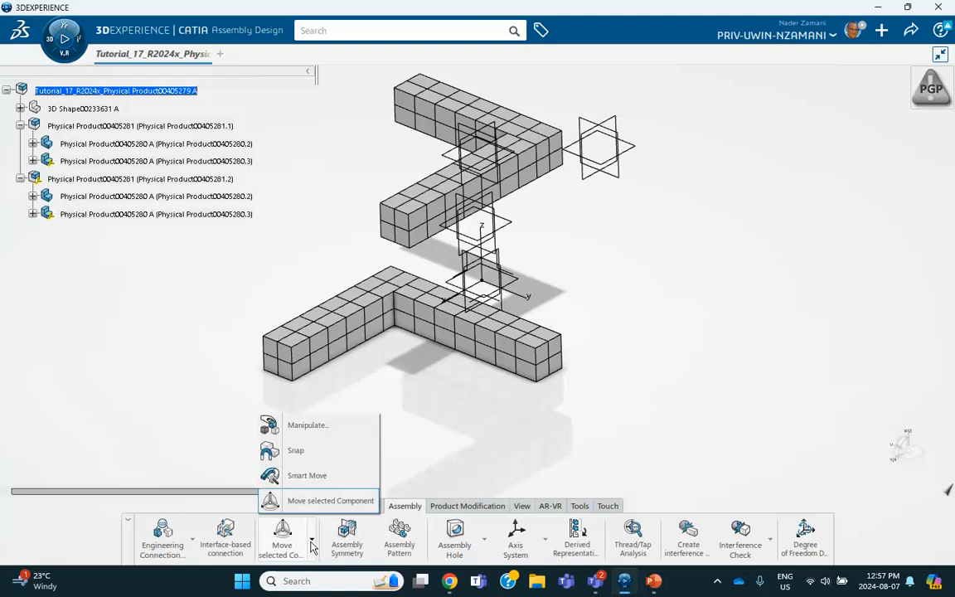
{"action": "left_click", "coordinate": [295, 450]}
{"action": "left_click", "coordinate": [378, 202]}
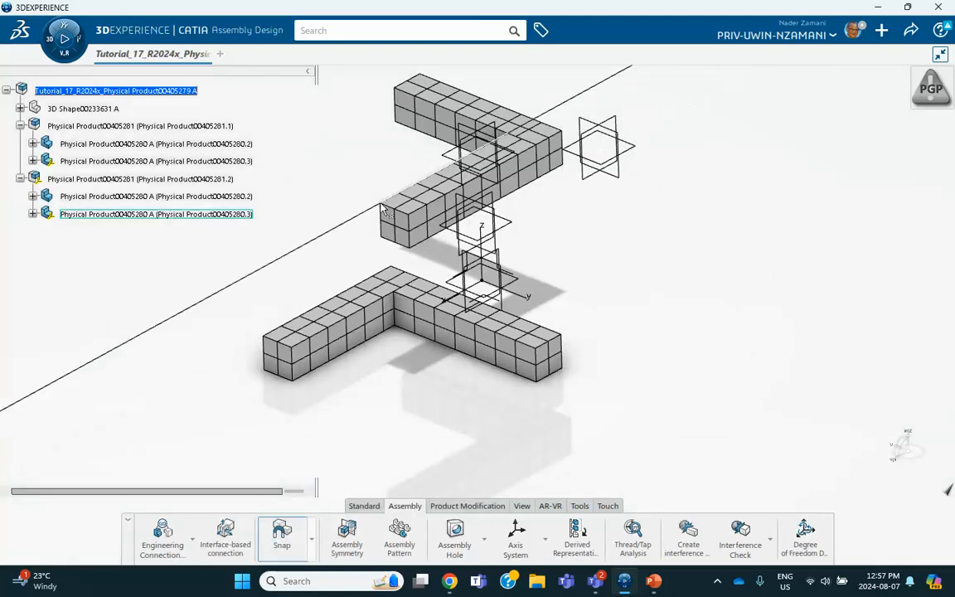
{"action": "left_click", "coordinate": [533, 332]}
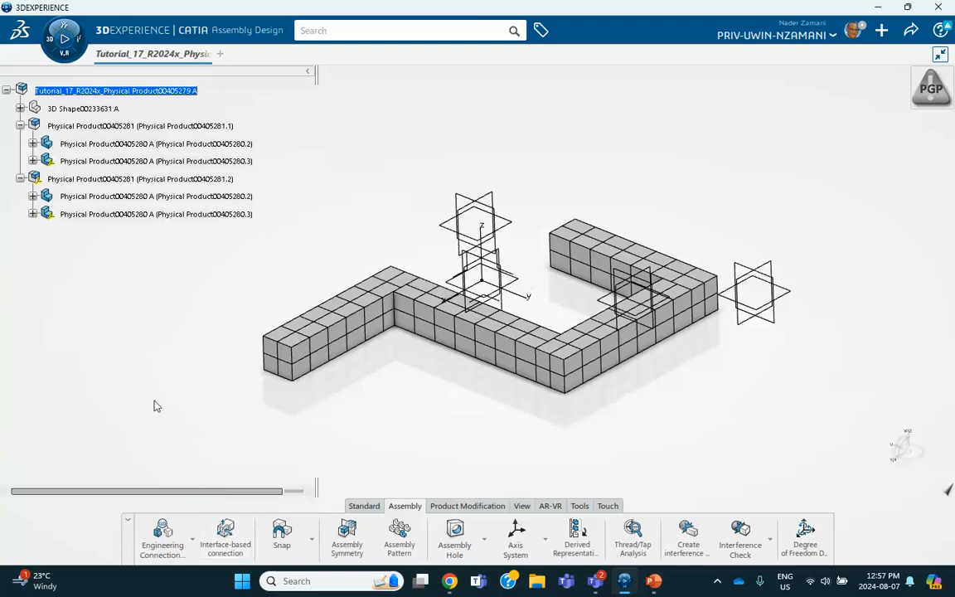
Save the completed Tutorial_17 assembly.
{"action": "middle_click_drag", "start_coordinate": [154, 398], "coordinate": [105, 397]}
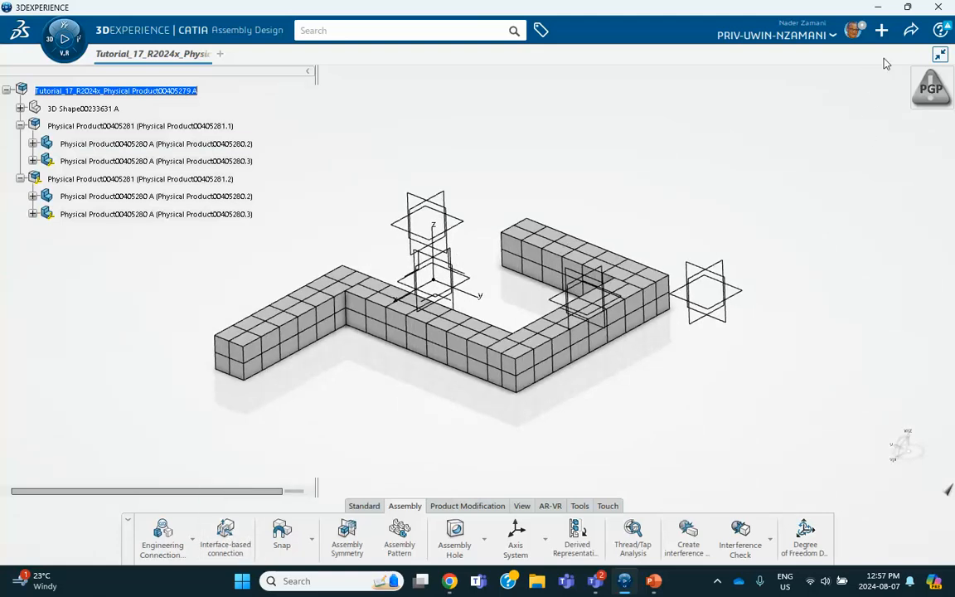
{"action": "left_click", "coordinate": [911, 30]}
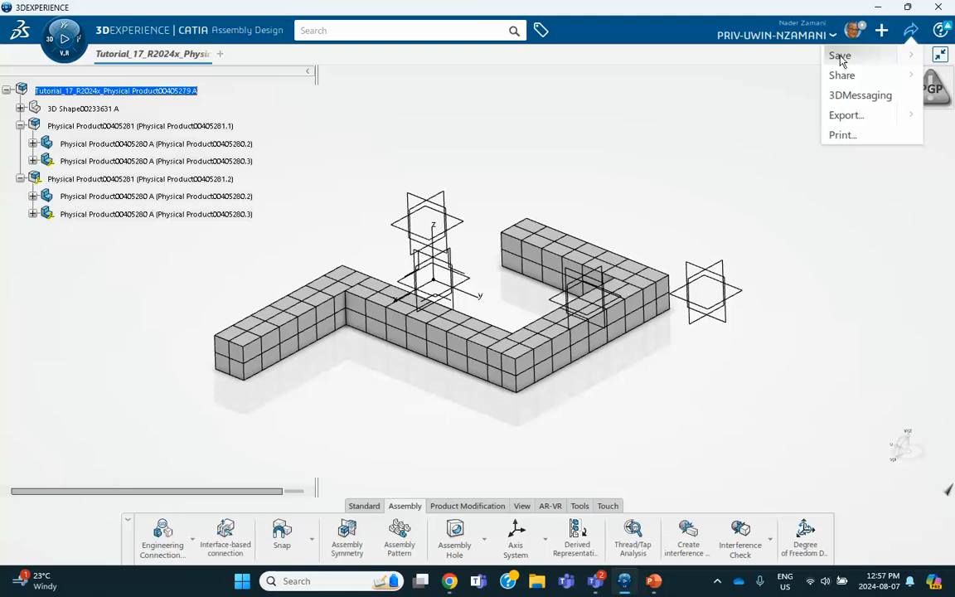
{"action": "left_click", "coordinate": [839, 55]}
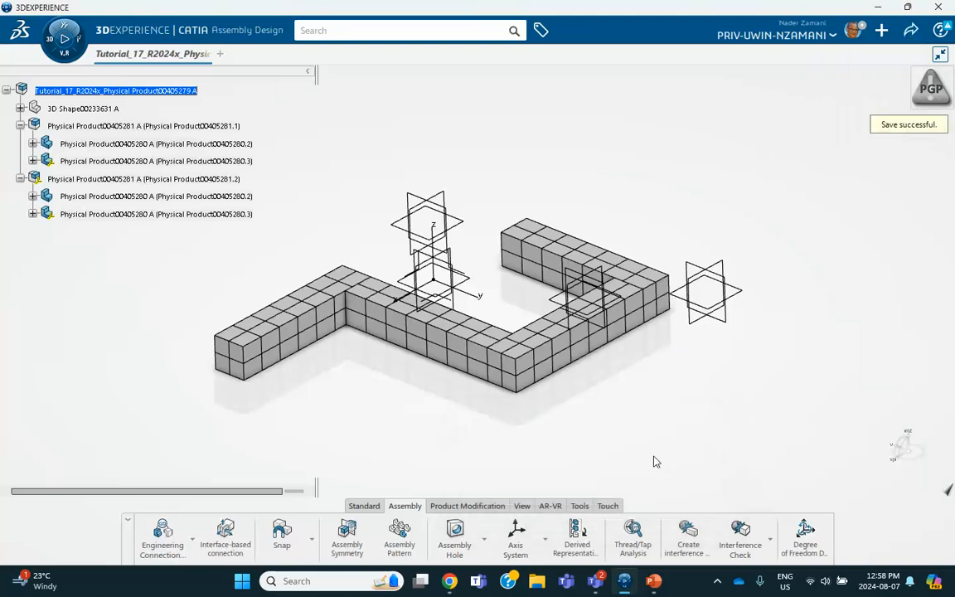
Switch to PowerPoint and consult slide 10 on Structural Model Creation, the empty FEM and the contributing shapes.
{"action": "left_click", "coordinate": [653, 580]}
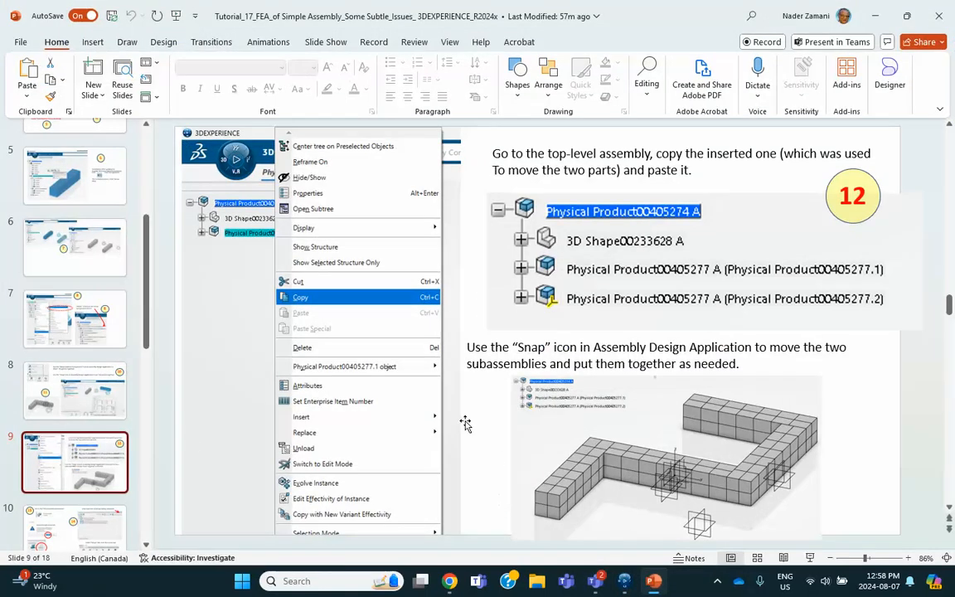
{"action": "scroll", "coordinate": [70, 422], "scroll_direction": "down", "scroll_amount": 2}
{"action": "left_click", "coordinate": [69, 389]}
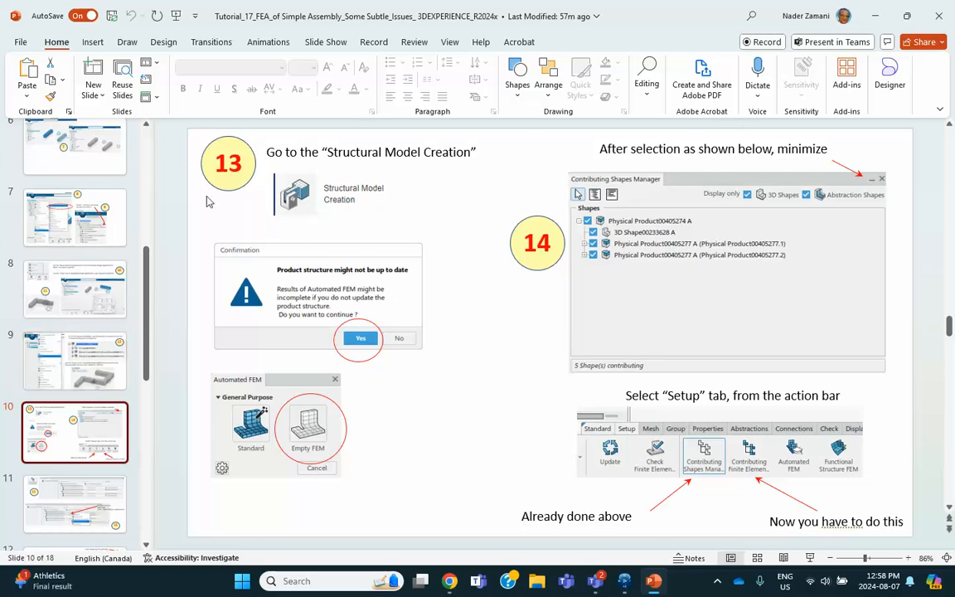
{"action": "left_click", "coordinate": [99, 354]}
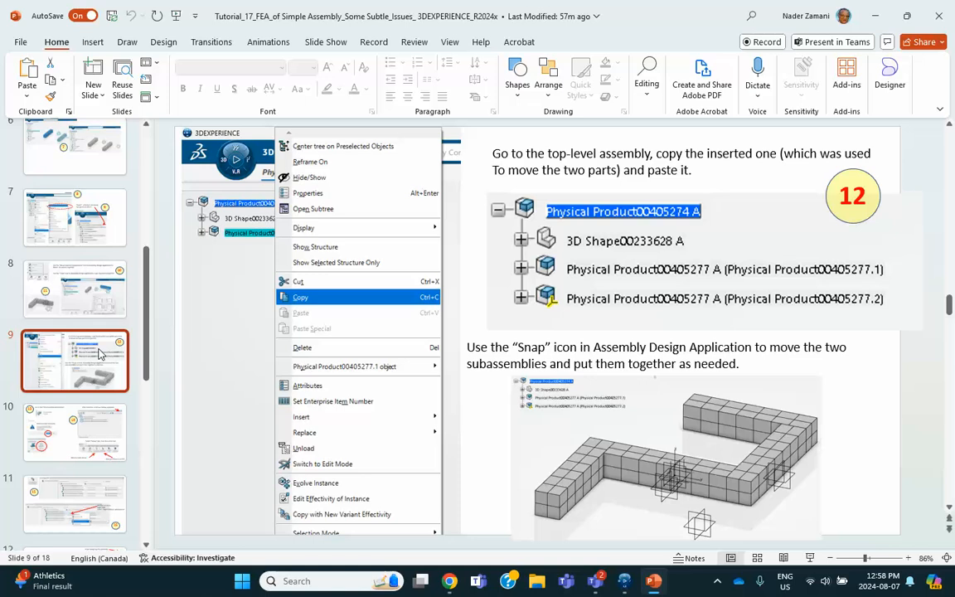
{"action": "left_click", "coordinate": [83, 419]}
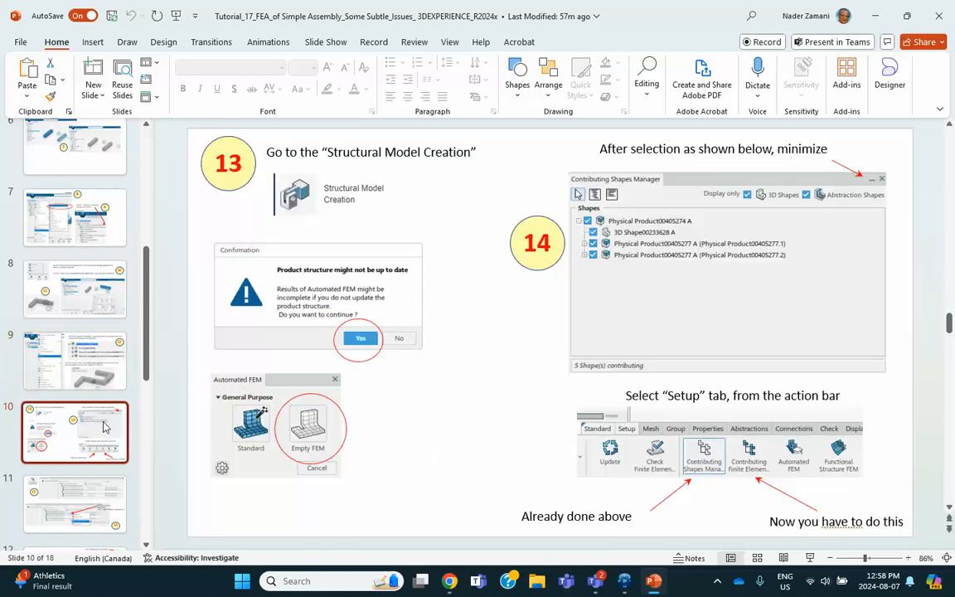
Switch to 3DEXPERIENCE, start Structural Model Creation on the Tutorial_17 assembly and agree to continue despite the possibly outdated product structure.
{"action": "left_click", "coordinate": [624, 581]}
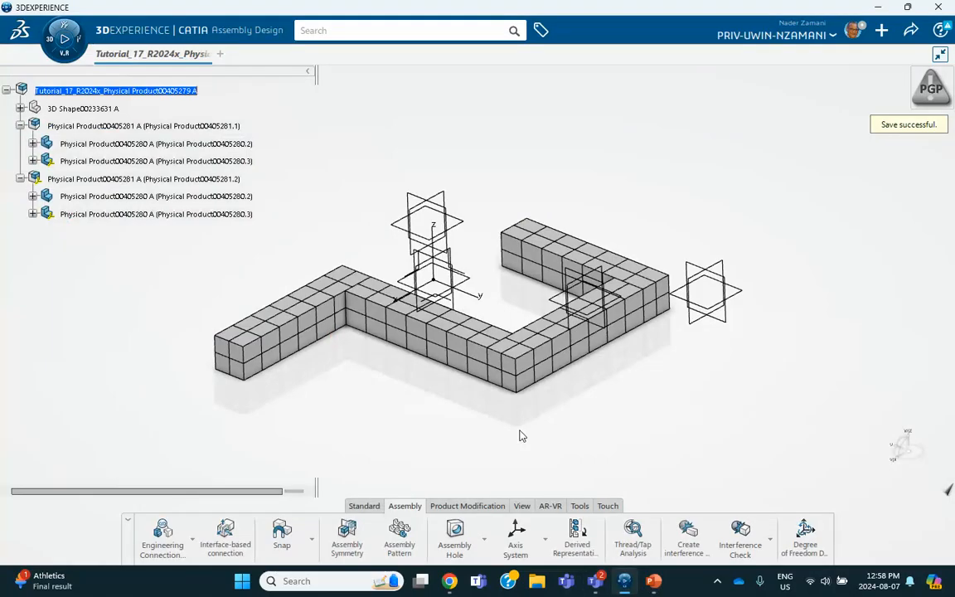
{"action": "left_click", "coordinate": [49, 43]}
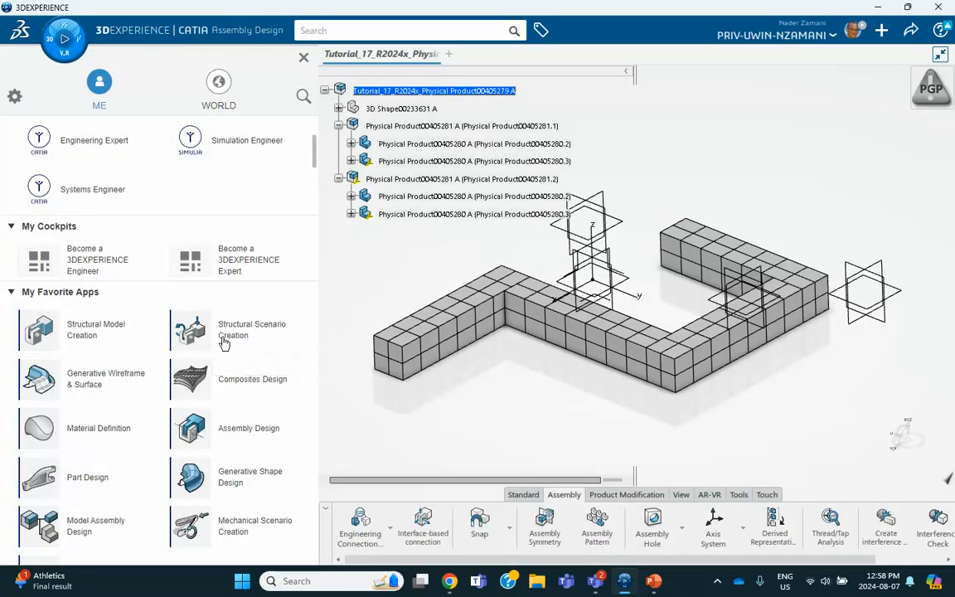
{"action": "left_click", "coordinate": [91, 331]}
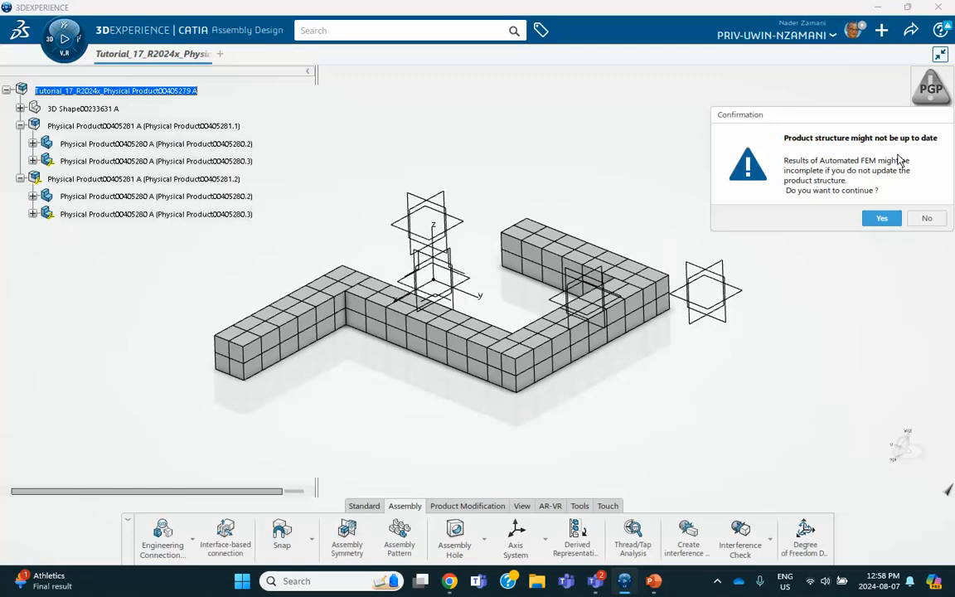
{"action": "left_click", "coordinate": [652, 584]}
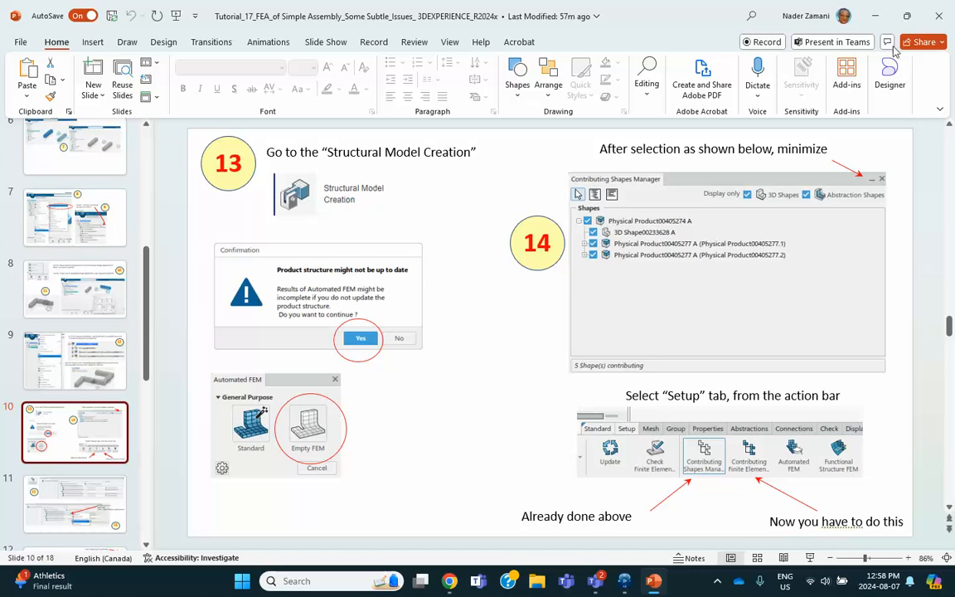
{"action": "left_click", "coordinate": [625, 583]}
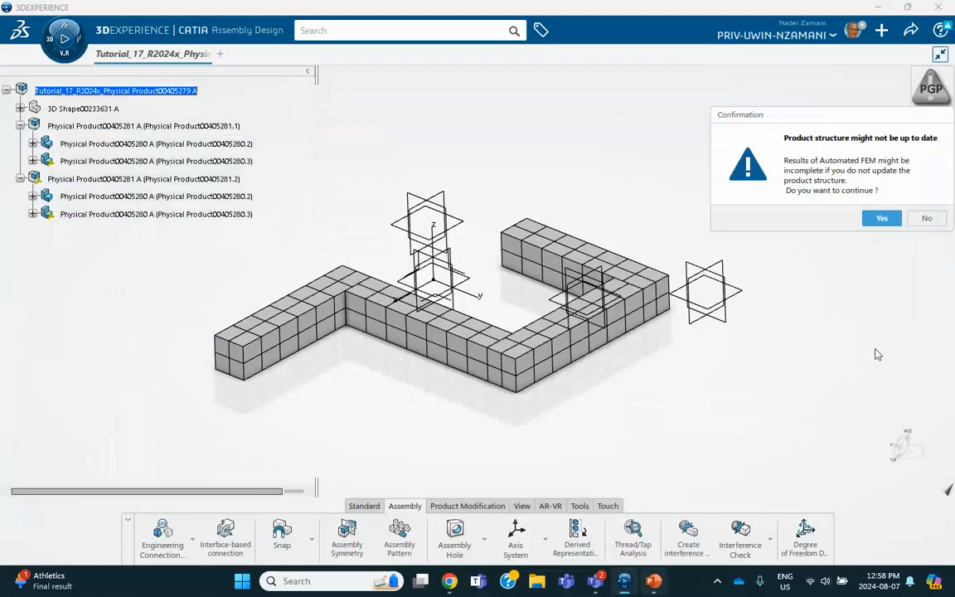
{"action": "left_click", "coordinate": [879, 219]}
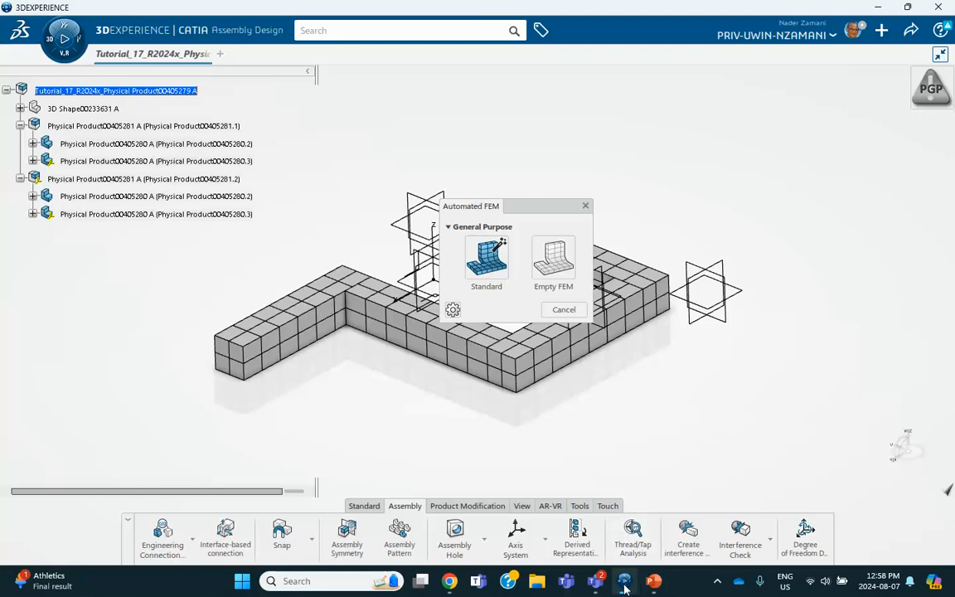
Check the PowerPoint slide on model setup and create an Empty FEM for the assembly in 3DEXPERIENCE.
{"action": "left_click", "coordinate": [654, 581]}
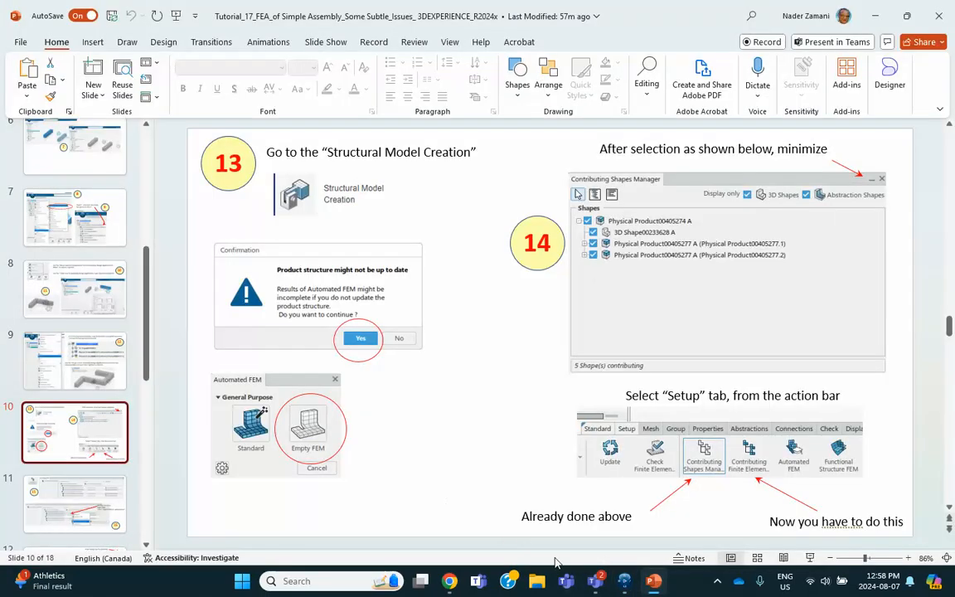
{"action": "left_click", "coordinate": [625, 583]}
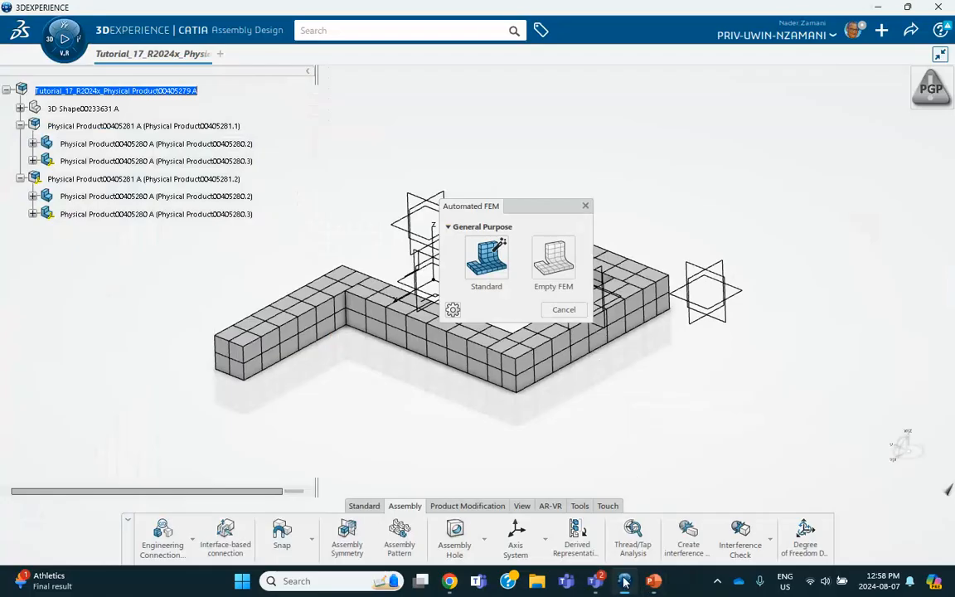
{"action": "left_click", "coordinate": [553, 258]}
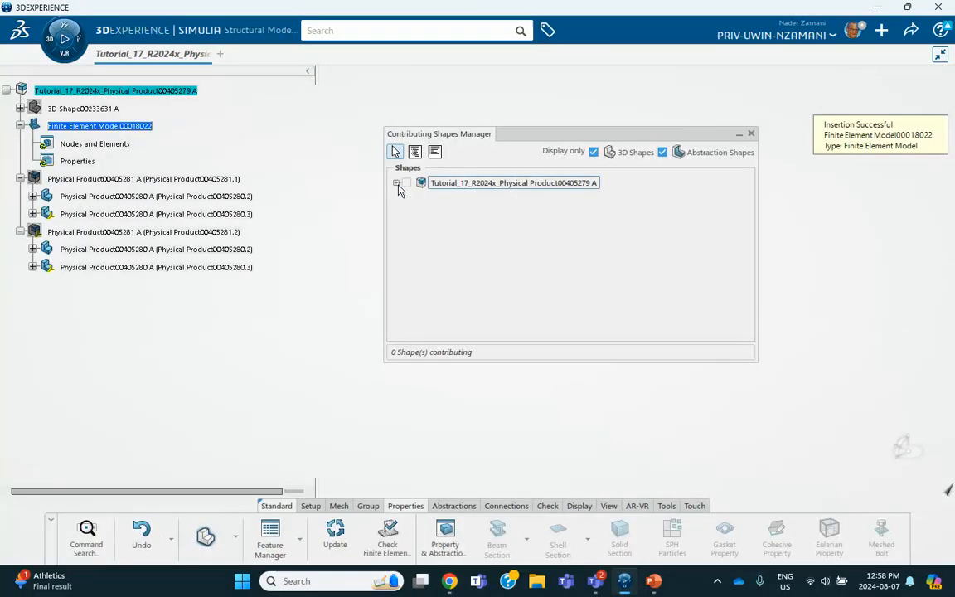
Include the root product with all its shapes and sub-products as contributing shapes, and minimize the Contributing Shapes Manager.
{"action": "left_click", "coordinate": [396, 183]}
{"action": "left_click", "coordinate": [407, 183]}
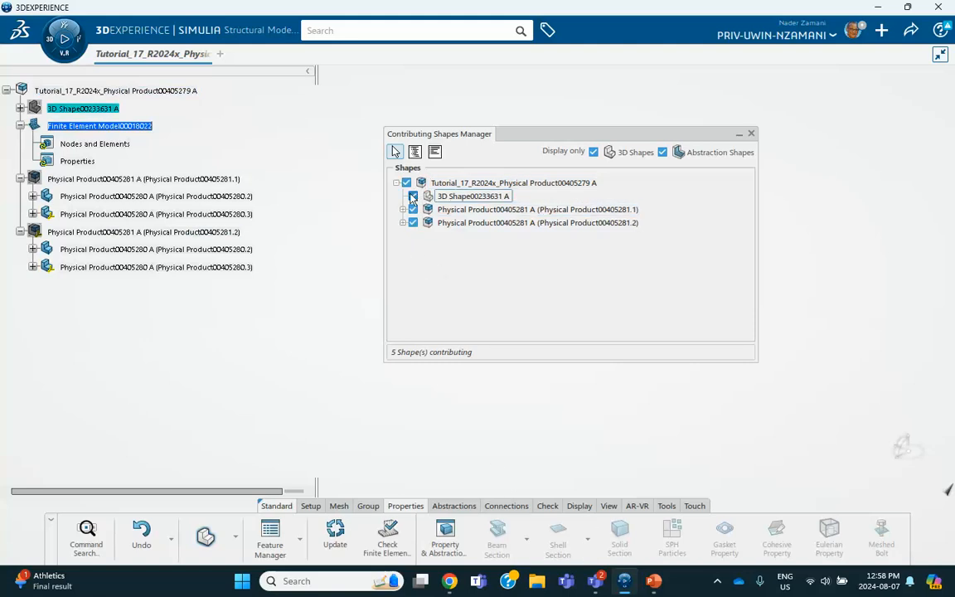
{"action": "left_click", "coordinate": [655, 586]}
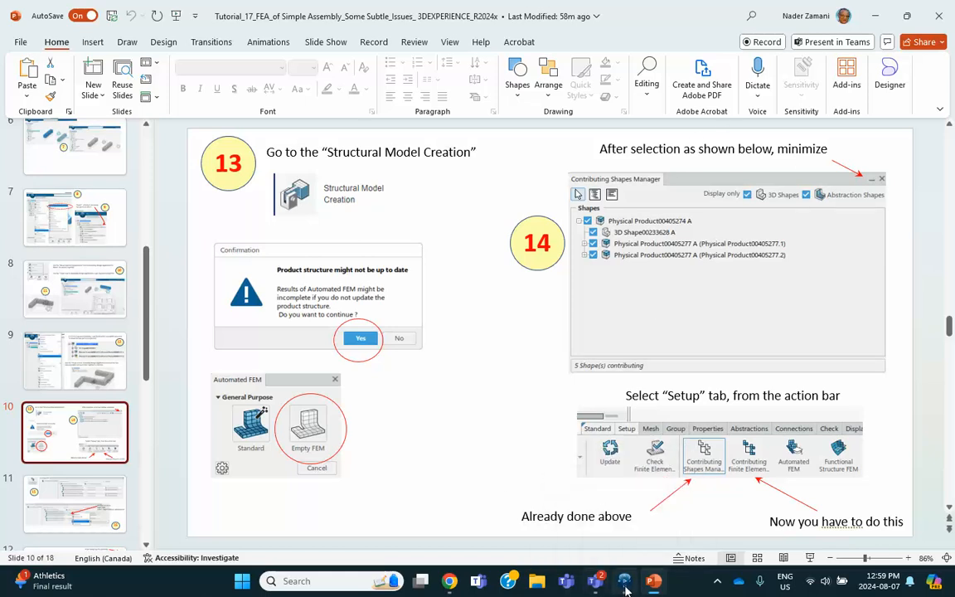
{"action": "mouse_move", "coordinate": [657, 585]}
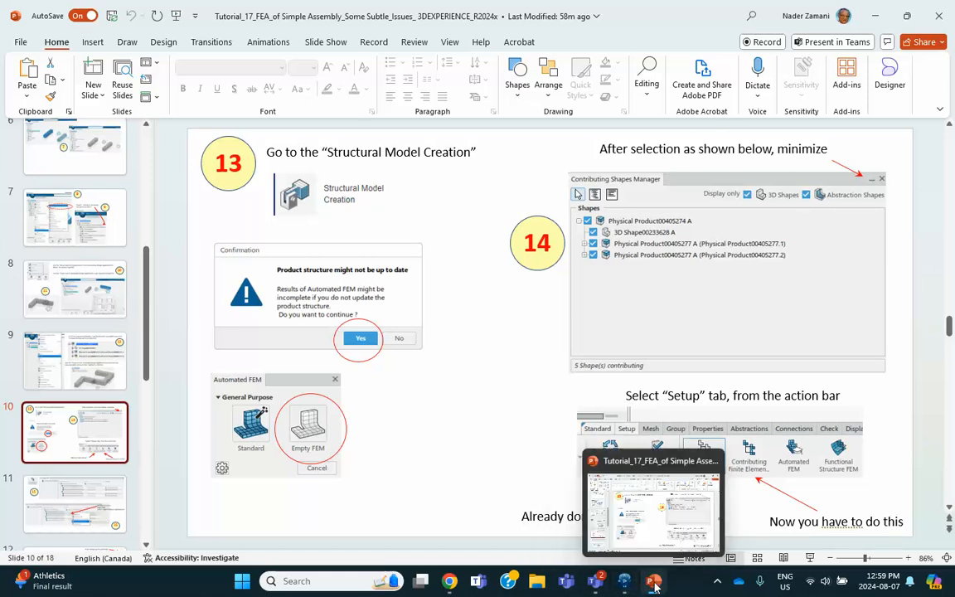
{"action": "left_click", "coordinate": [625, 580]}
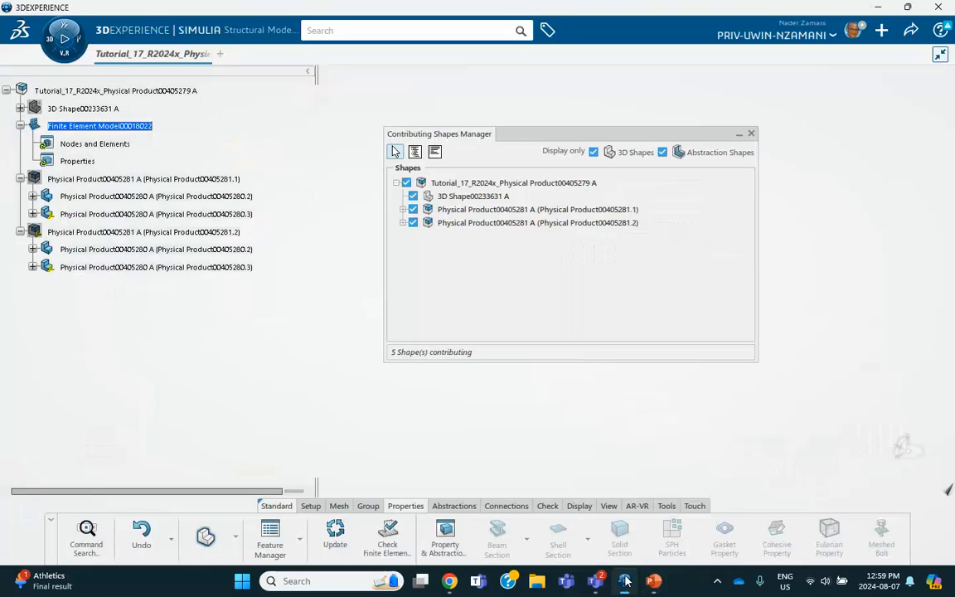
{"action": "left_click", "coordinate": [740, 136]}
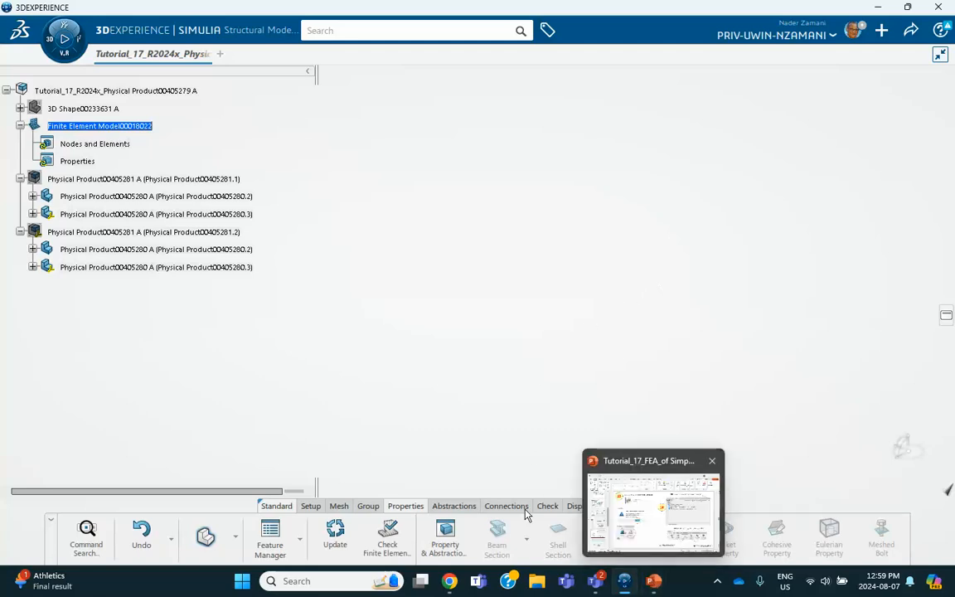
Consult slides 10 and 11 in PowerPoint and open the Contributing Finite Element Models Manager in 3DEXPERIENCE.
{"action": "left_click", "coordinate": [643, 581]}
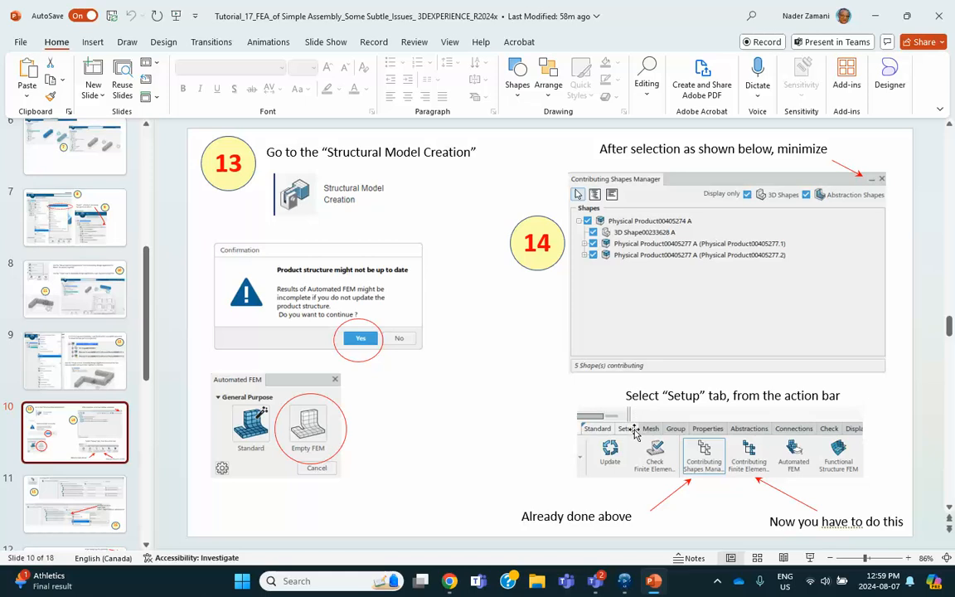
{"action": "left_click", "coordinate": [625, 581]}
{"action": "left_click", "coordinate": [310, 505]}
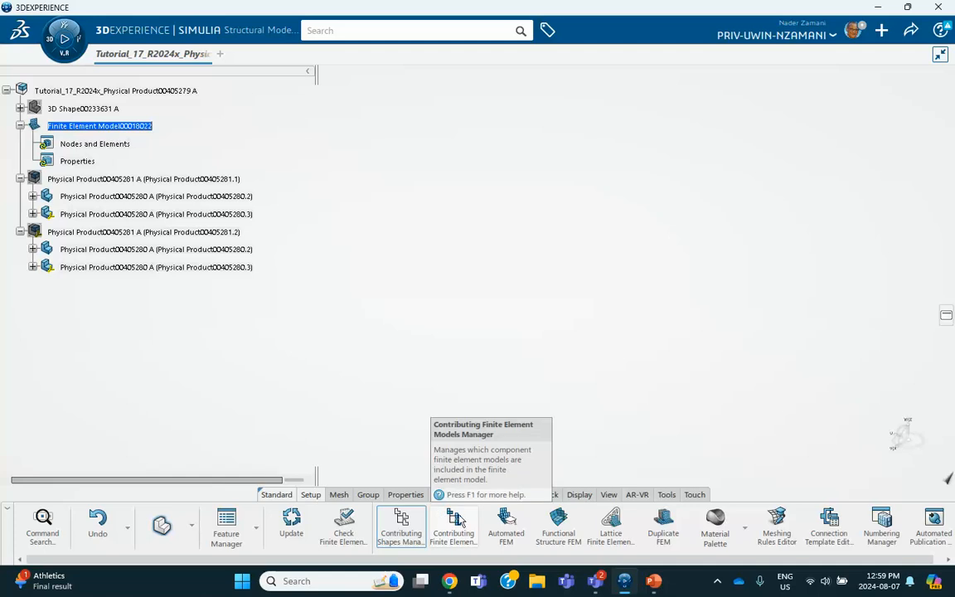
{"action": "left_click", "coordinate": [654, 581]}
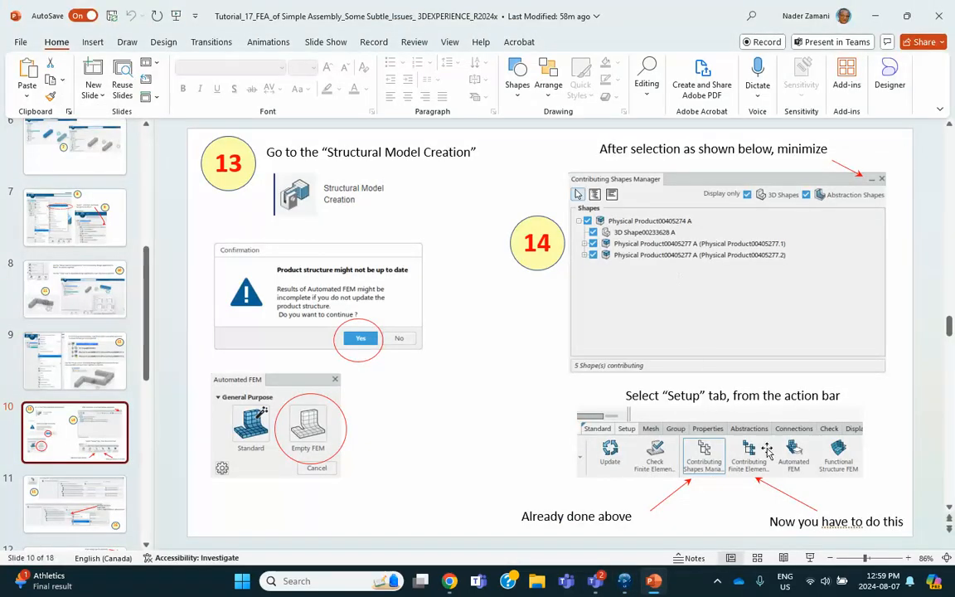
{"action": "left_click", "coordinate": [83, 489]}
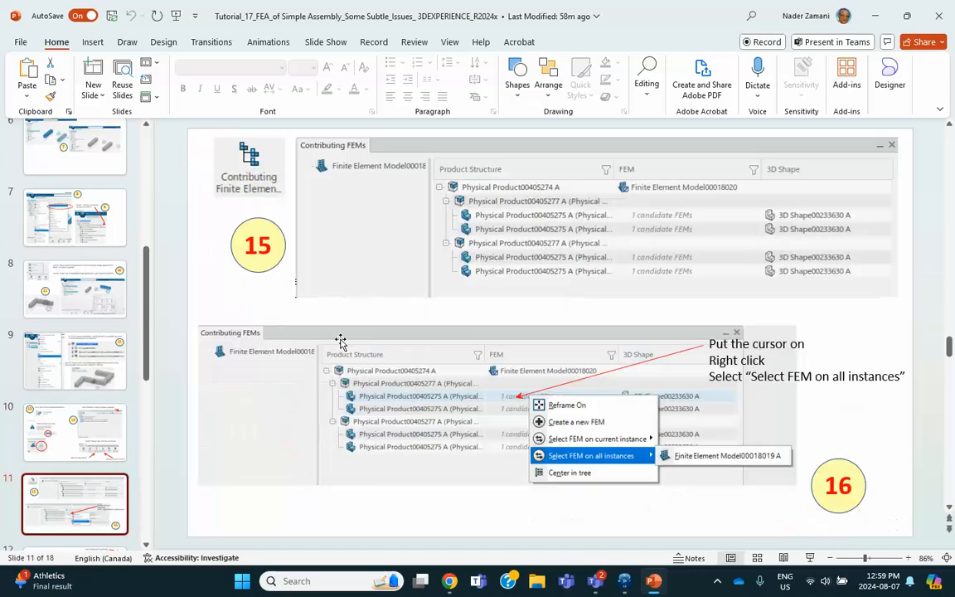
{"action": "left_click", "coordinate": [624, 580]}
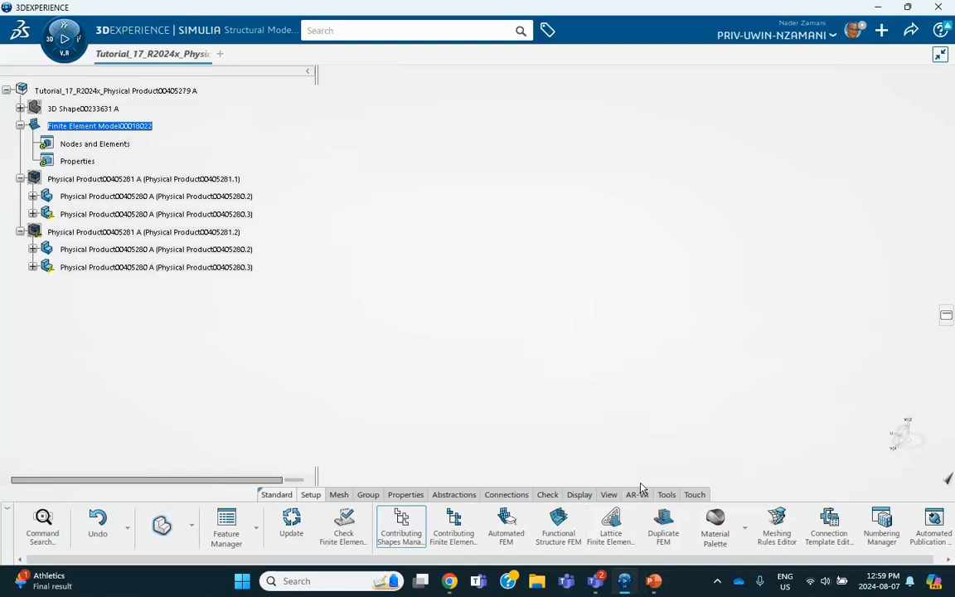
{"action": "left_click", "coordinate": [455, 522]}
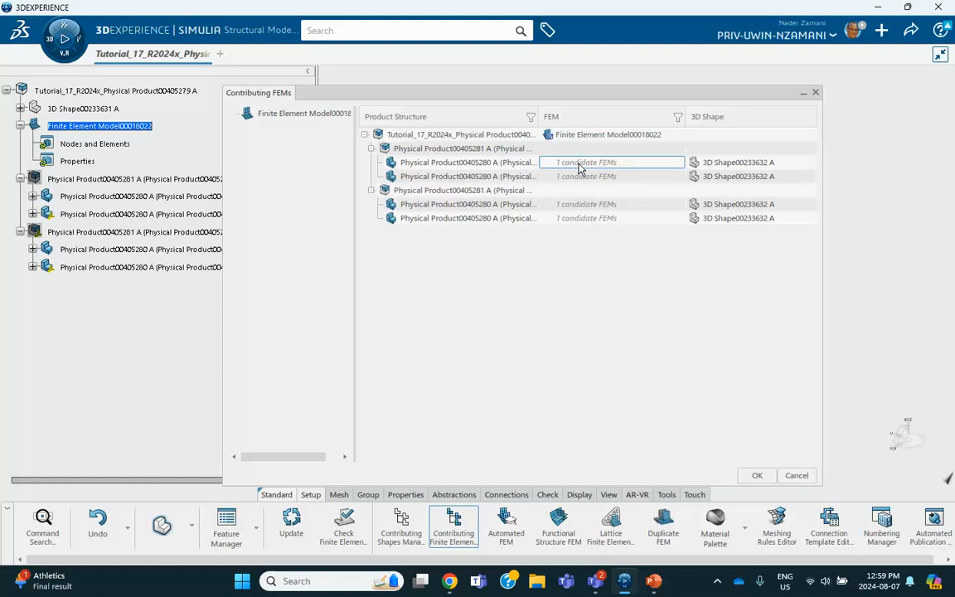
Following slide 11, assign Finite Element Model00018021 A to all instances of the bar in the contributing FEMs.
{"action": "left_click", "coordinate": [654, 584]}
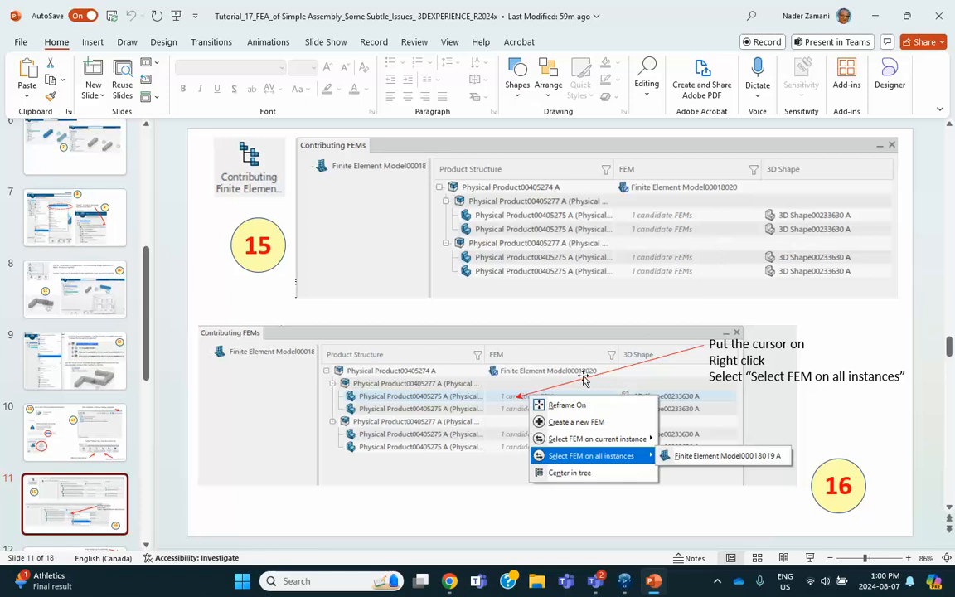
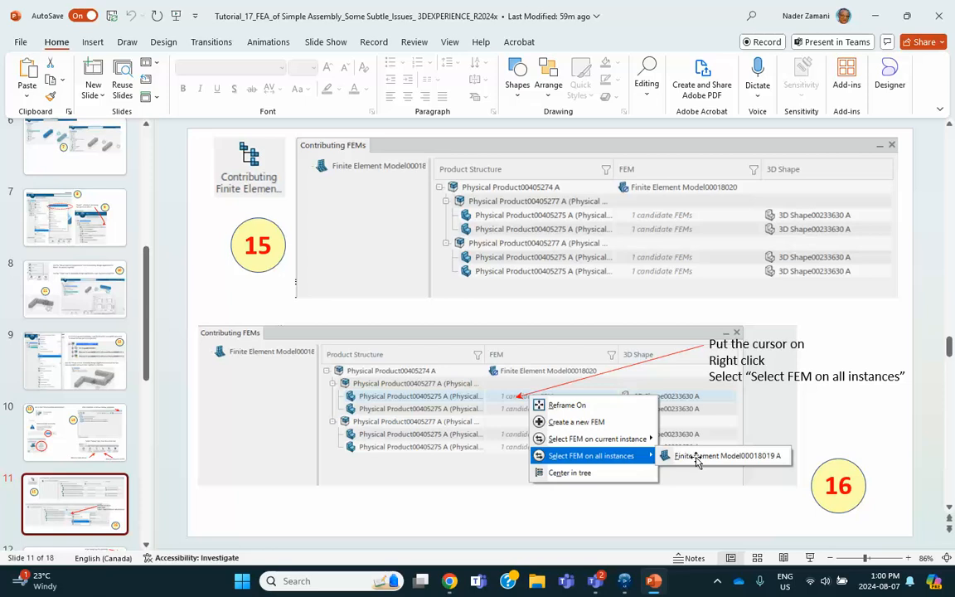
{"action": "left_click", "coordinate": [625, 583]}
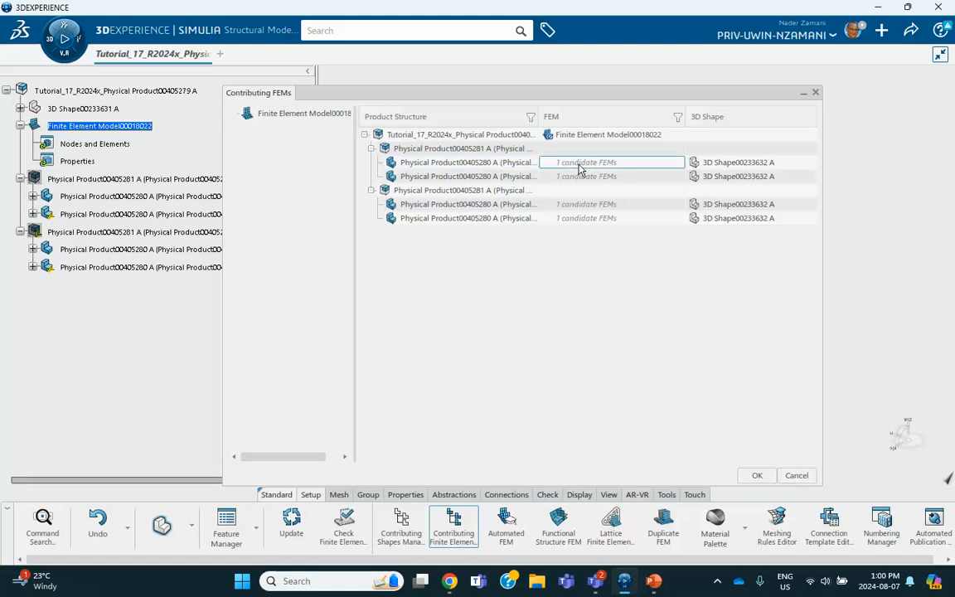
{"action": "right_click", "coordinate": [595, 168]}
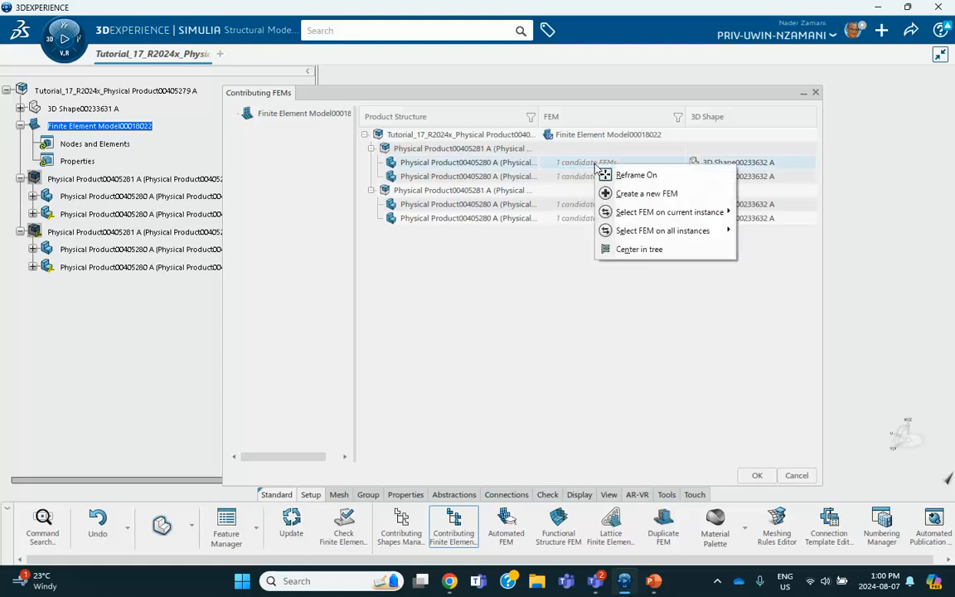
{"action": "mouse_move", "coordinate": [628, 235]}
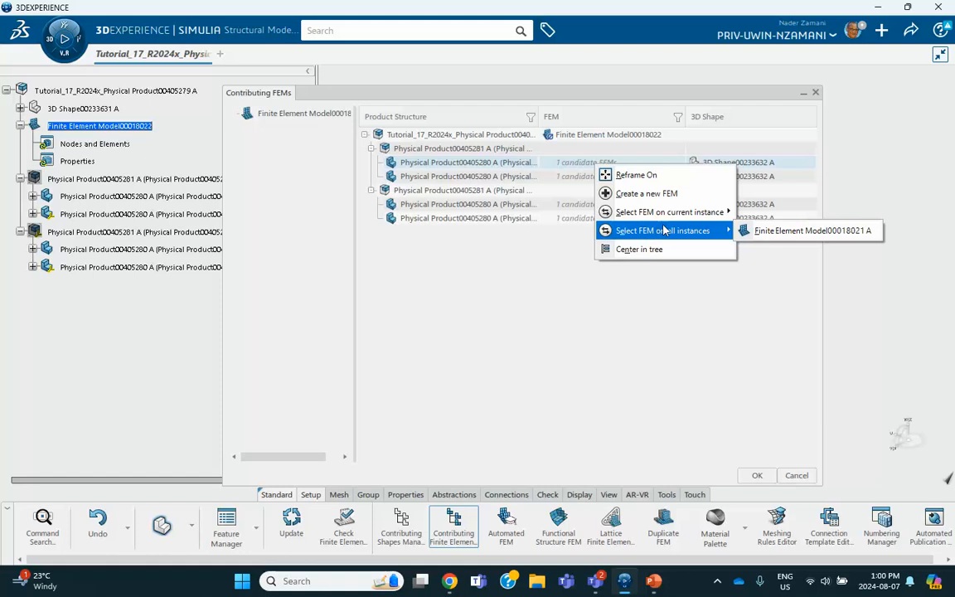
{"action": "left_click", "coordinate": [779, 230]}
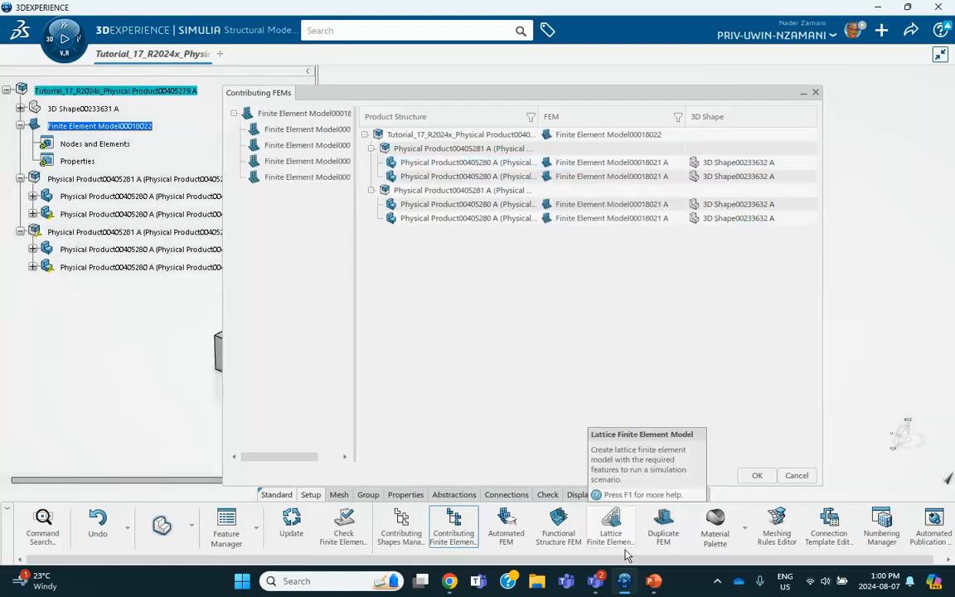
Consult slide 12 in PowerPoint on the expected contributing FEMs and the mesh check, and return to 3DEXPERIENCE.
{"action": "left_click", "coordinate": [653, 583]}
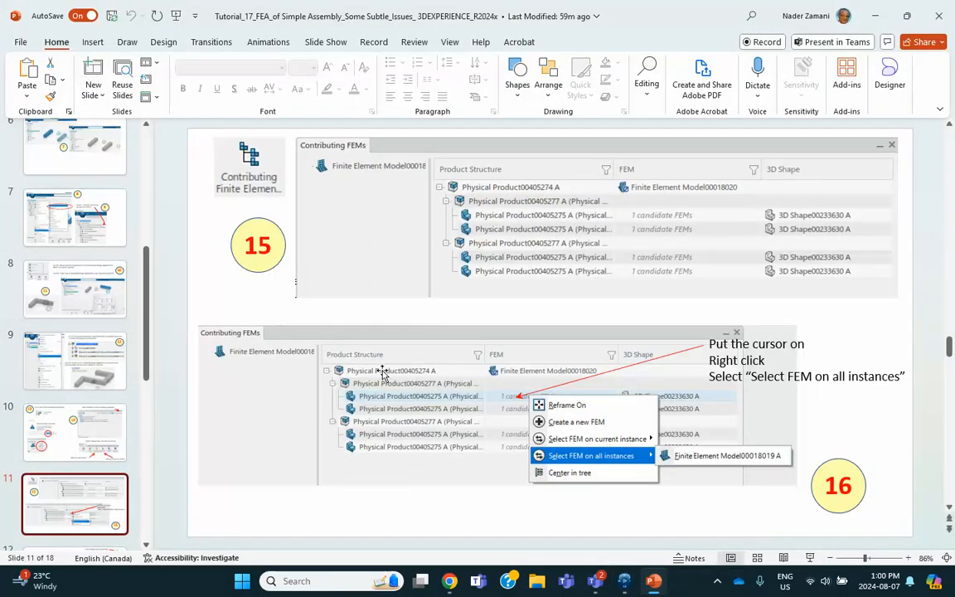
{"action": "scroll", "coordinate": [83, 431], "scroll_direction": "down", "scroll_amount": 1}
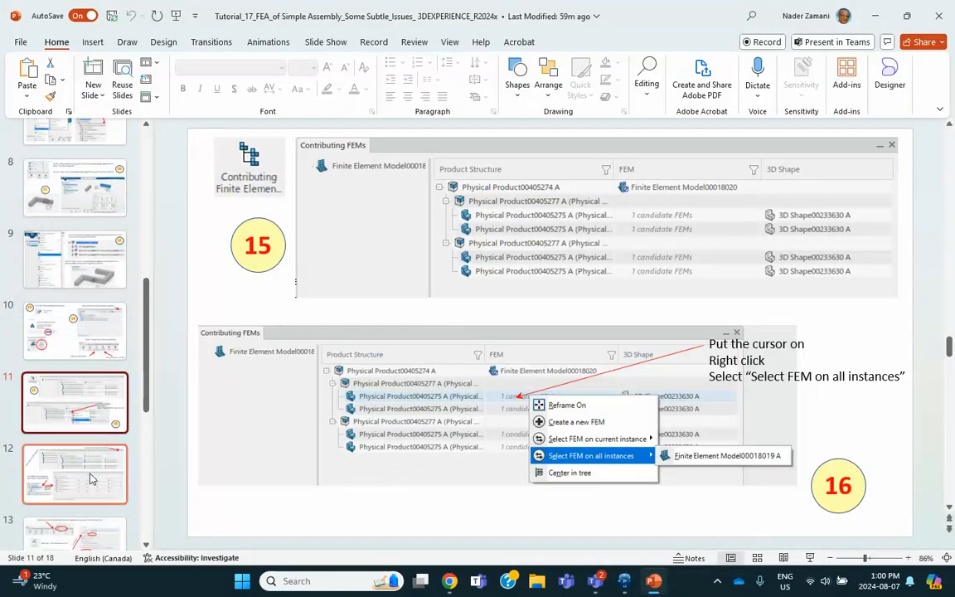
{"action": "left_click", "coordinate": [82, 431]}
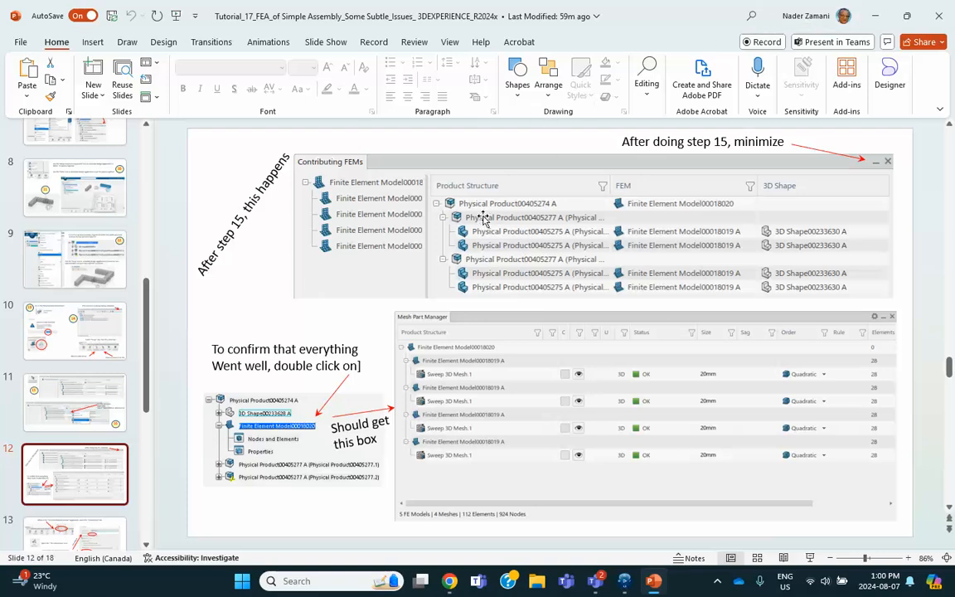
{"action": "left_click", "coordinate": [874, 14]}
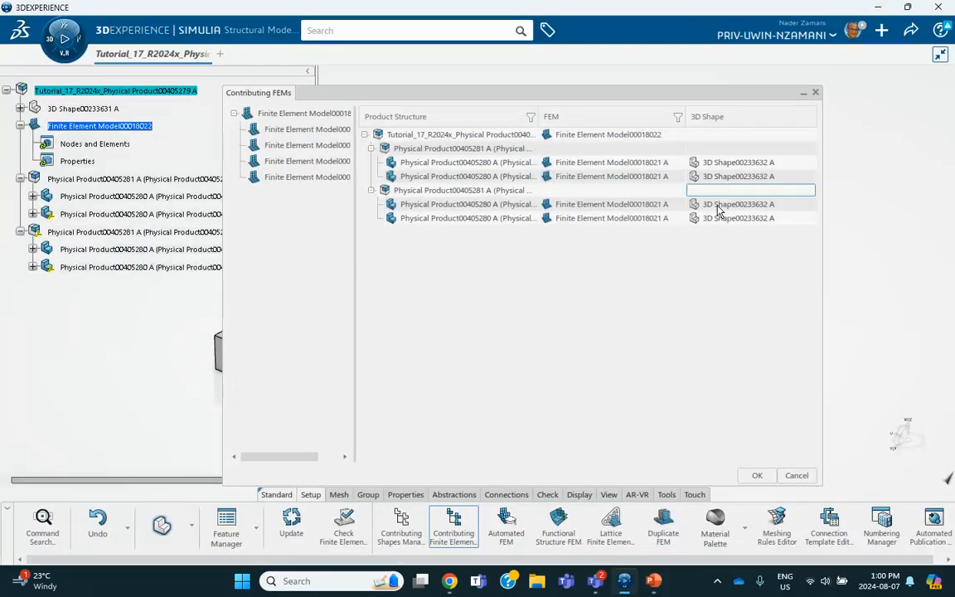
Minimize the Contributing FEMs window and save the assembly with its finite element model.
{"action": "left_click", "coordinate": [806, 95]}
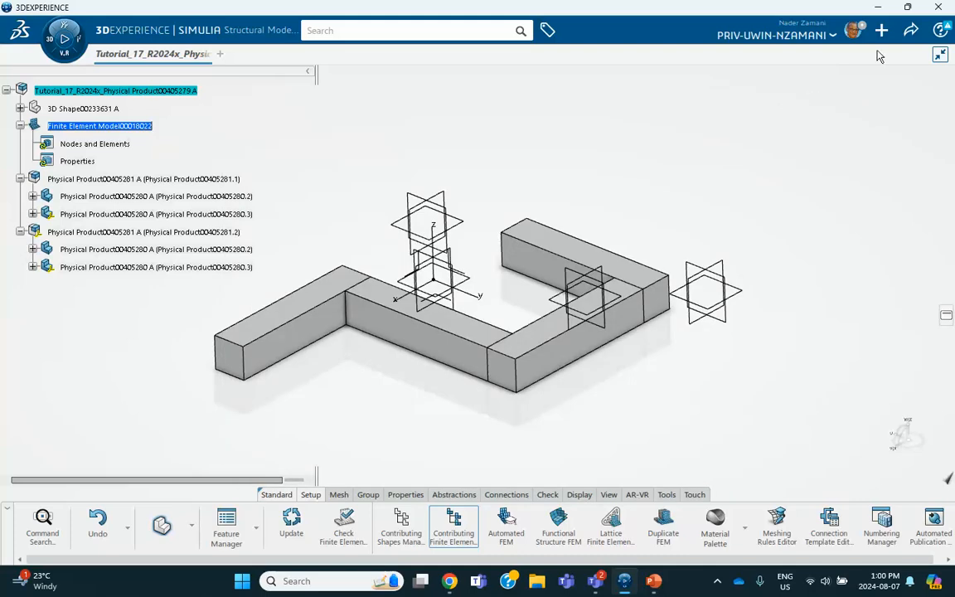
{"action": "left_click", "coordinate": [909, 33]}
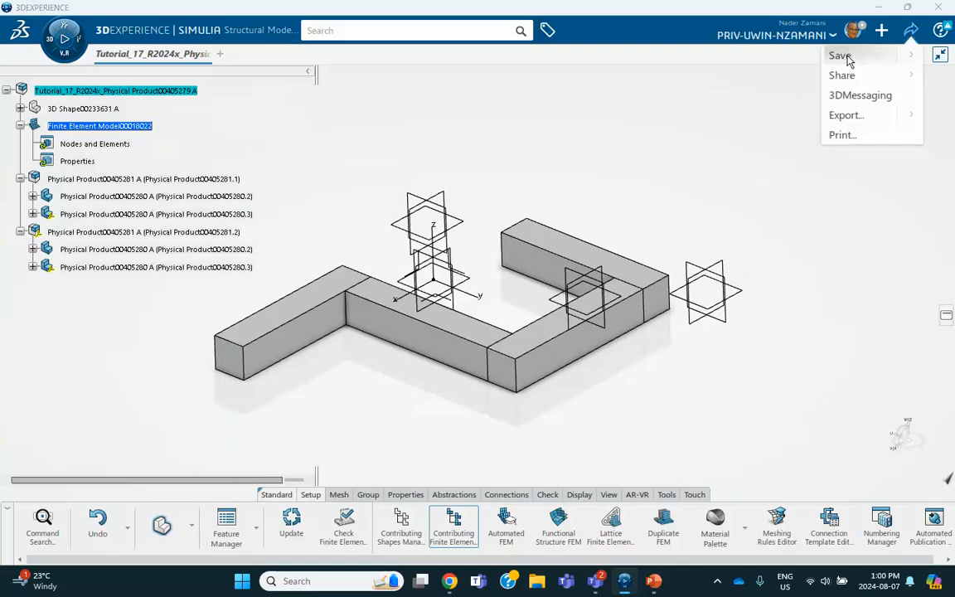
{"action": "left_click", "coordinate": [862, 57]}
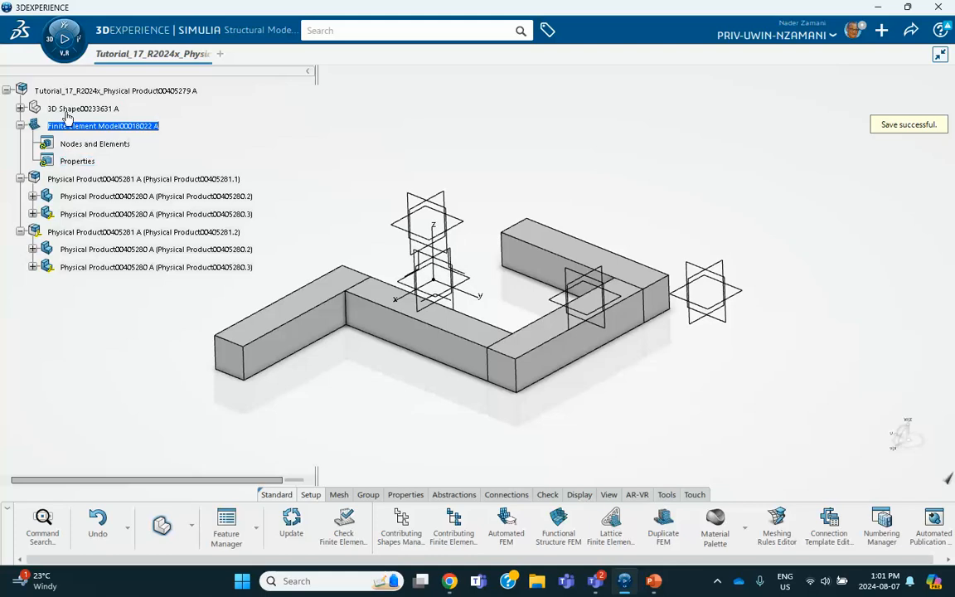
Examine the assembly FEM's mesh parts, their status, size and order in the Mesh Part Manager, and close it.
{"action": "double_click", "coordinate": [103, 146]}
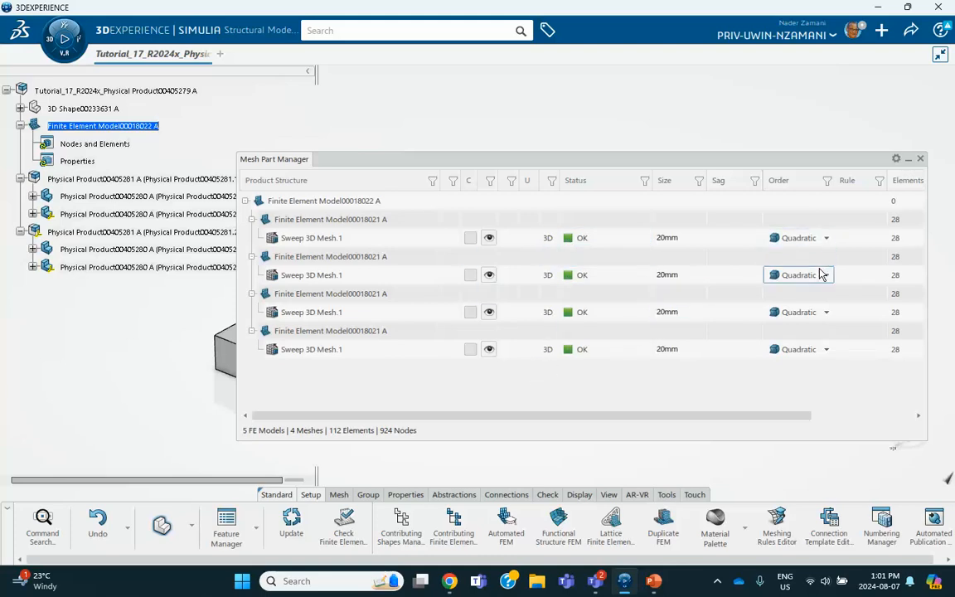
{"action": "left_click", "coordinate": [920, 159]}
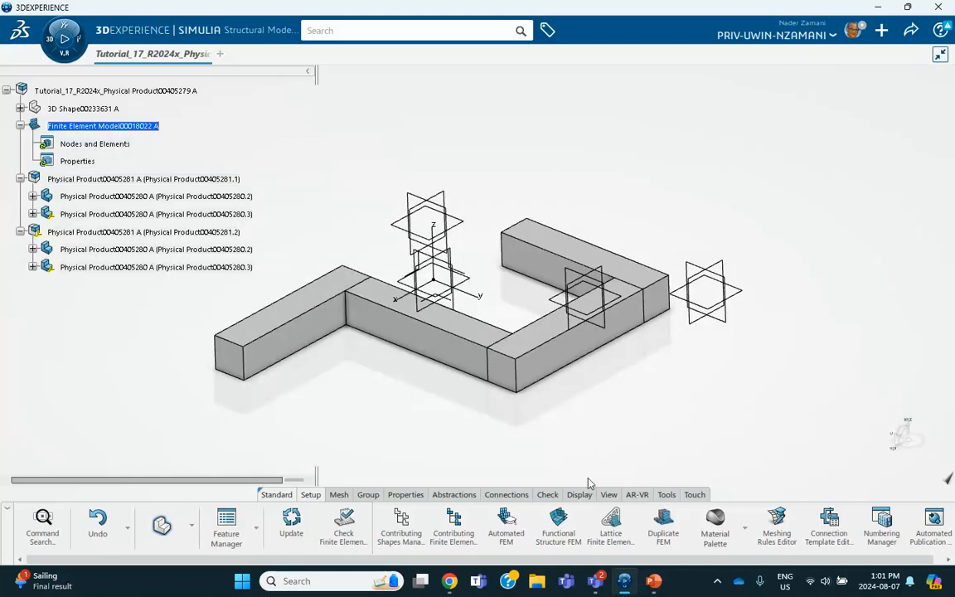
Consult slide 13 in PowerPoint on detecting tie connections with the default settings, and return to 3DEXPERIENCE.
{"action": "left_click", "coordinate": [653, 585]}
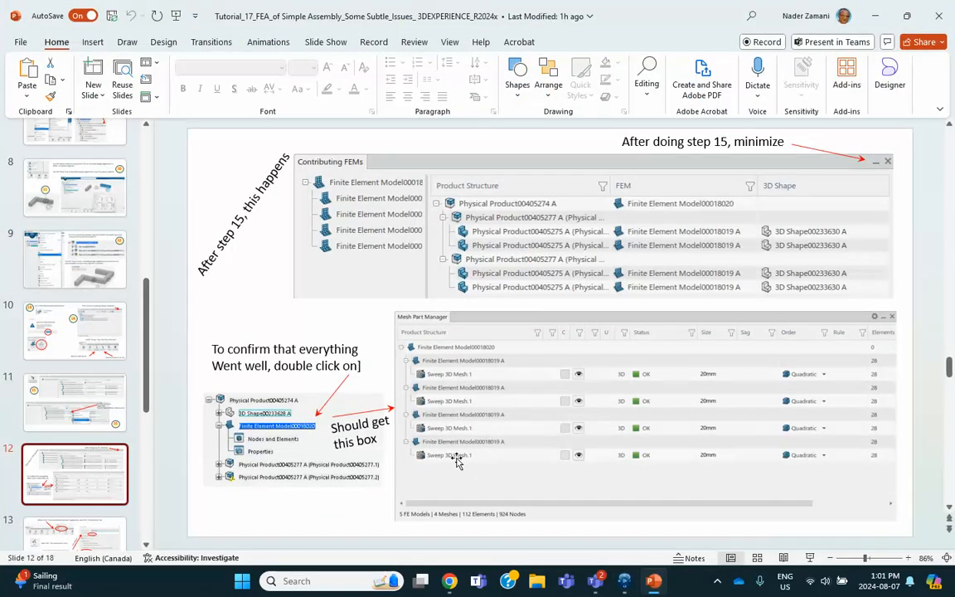
{"action": "scroll", "coordinate": [94, 435], "scroll_direction": "down", "scroll_amount": 3}
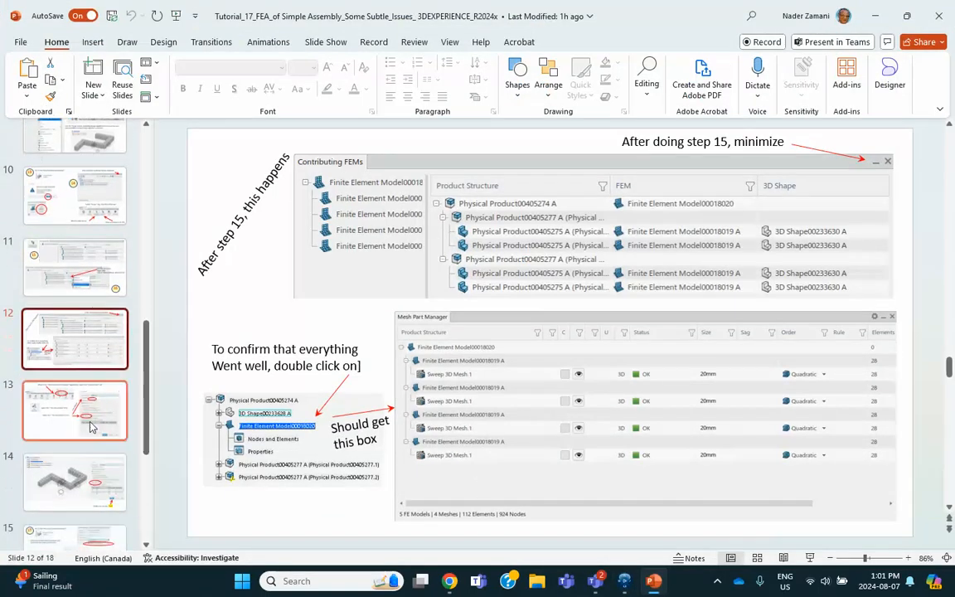
{"action": "left_click", "coordinate": [130, 418]}
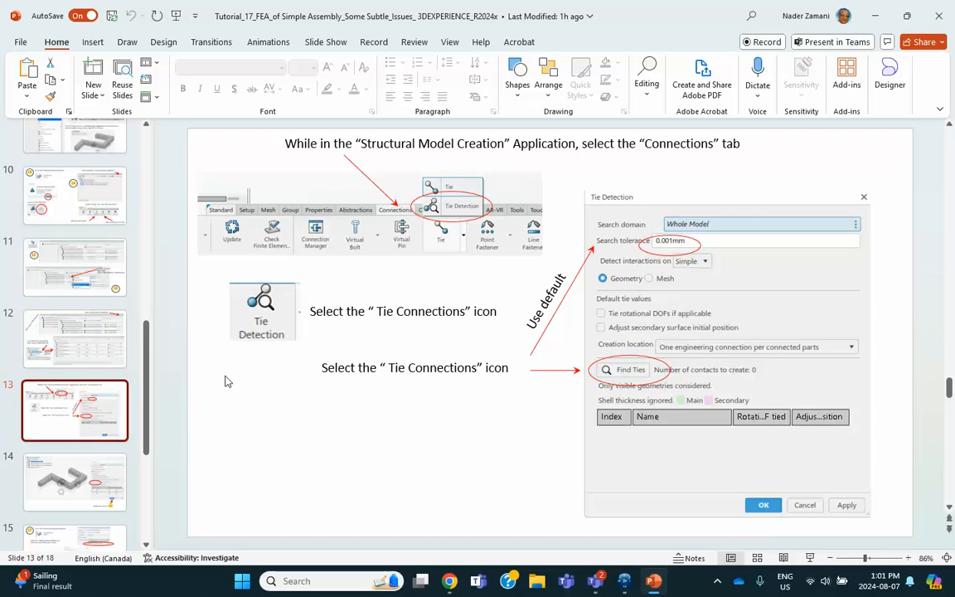
{"action": "left_click", "coordinate": [875, 16]}
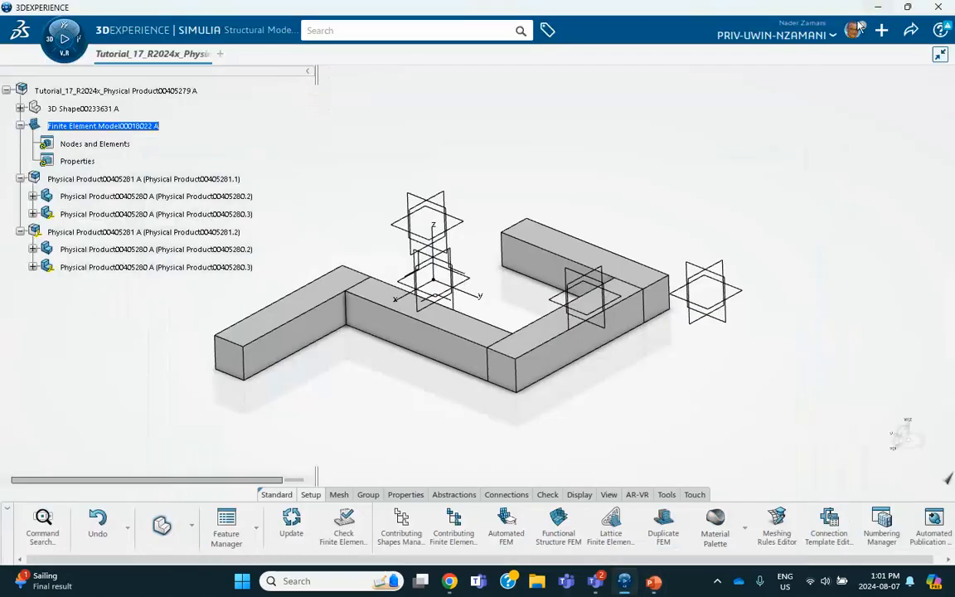
Run Tie Detection on the whole model's geometry with the default 0.001 mm tolerance, accept the detected ties following slide 13, and save the model.
{"action": "left_click", "coordinate": [509, 495]}
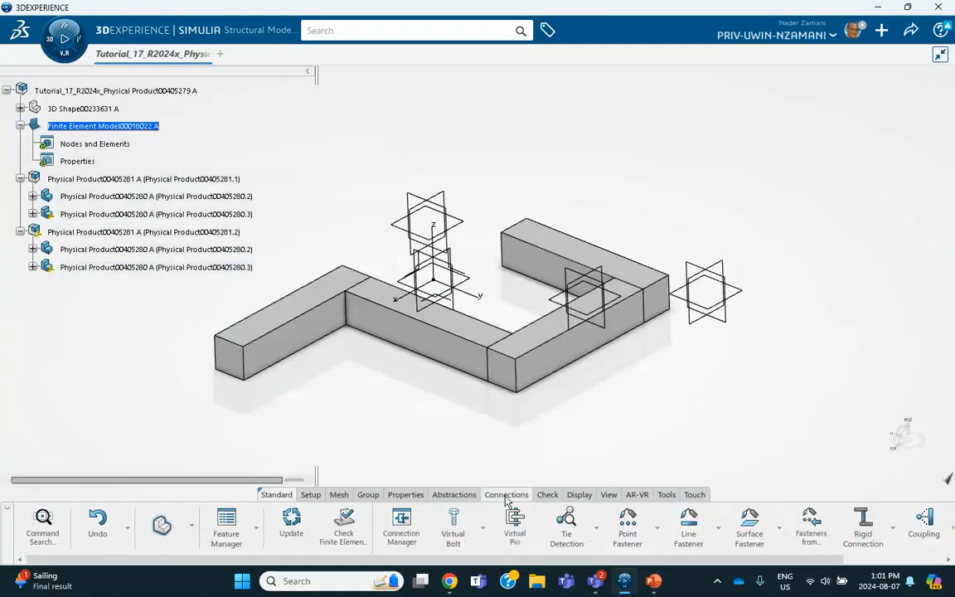
{"action": "left_click", "coordinate": [596, 528]}
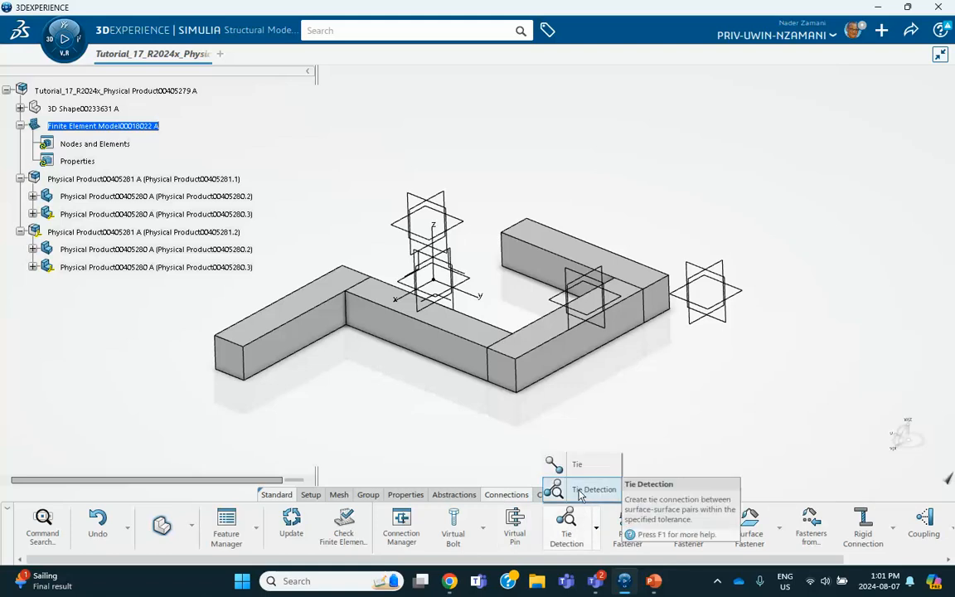
{"action": "left_click", "coordinate": [585, 490]}
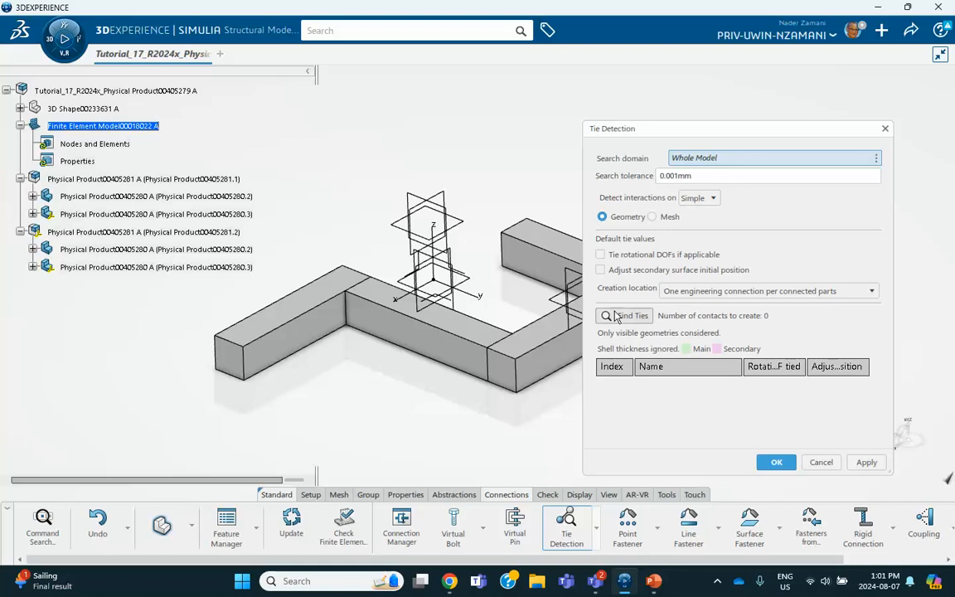
{"action": "middle_click_drag", "start_coordinate": [518, 178], "coordinate": [419, 200]}
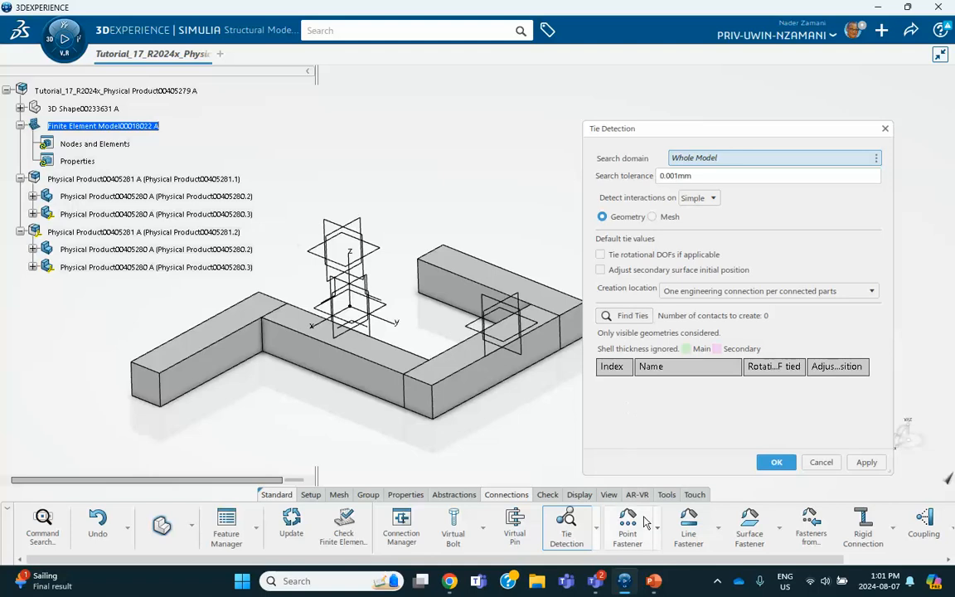
{"action": "mouse_move", "coordinate": [653, 583]}
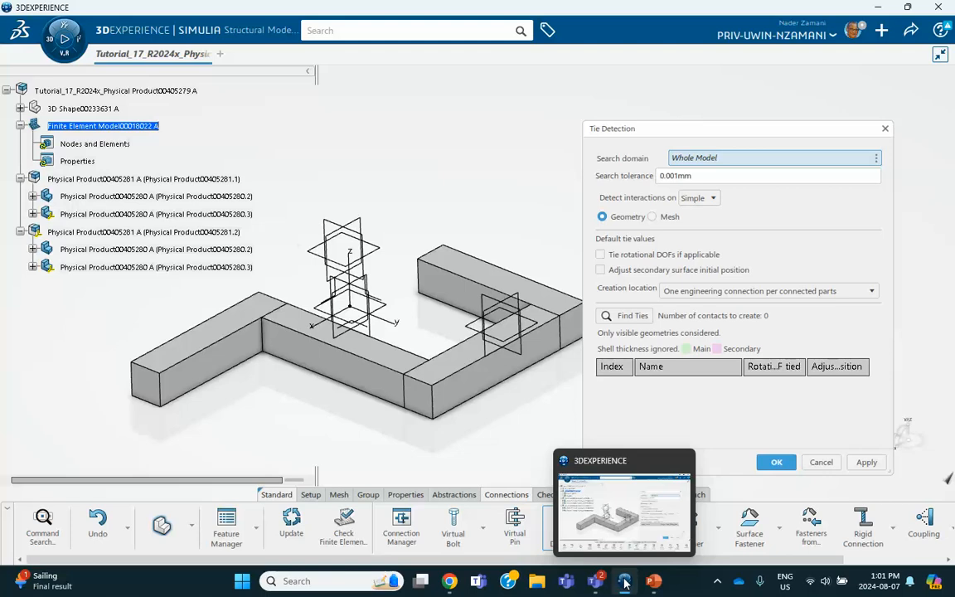
{"action": "left_click", "coordinate": [653, 580]}
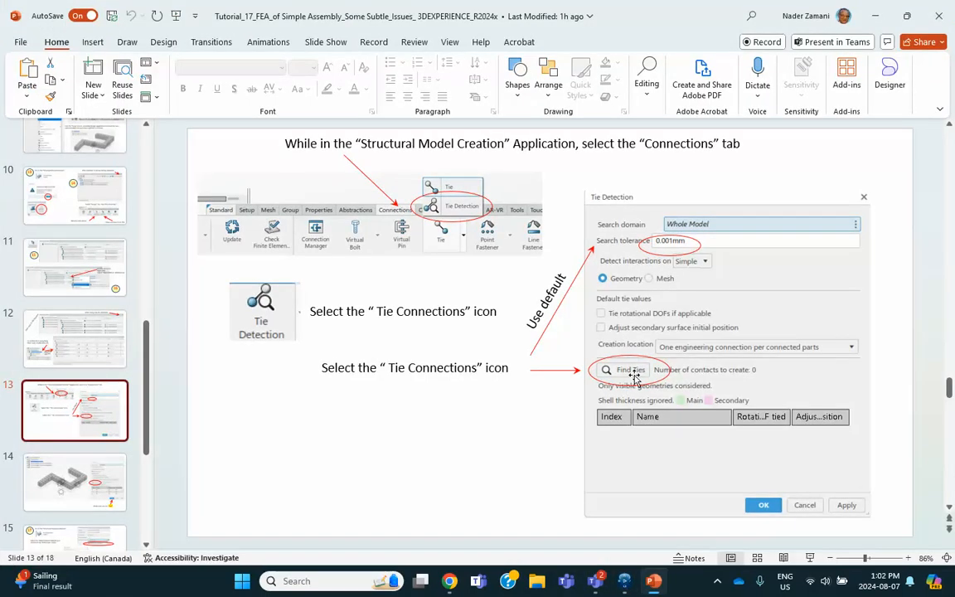
{"action": "left_click", "coordinate": [625, 586]}
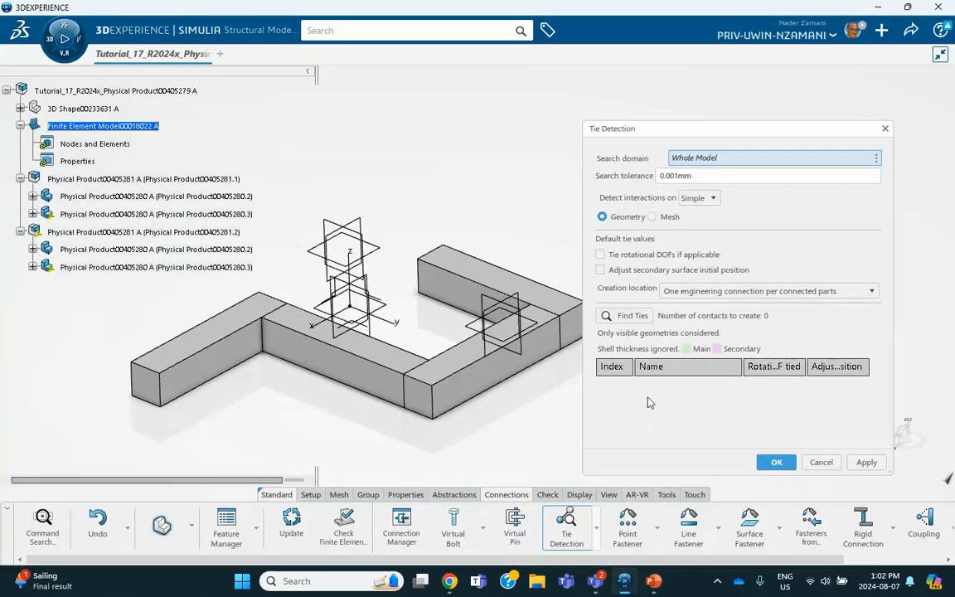
{"action": "left_click", "coordinate": [636, 320]}
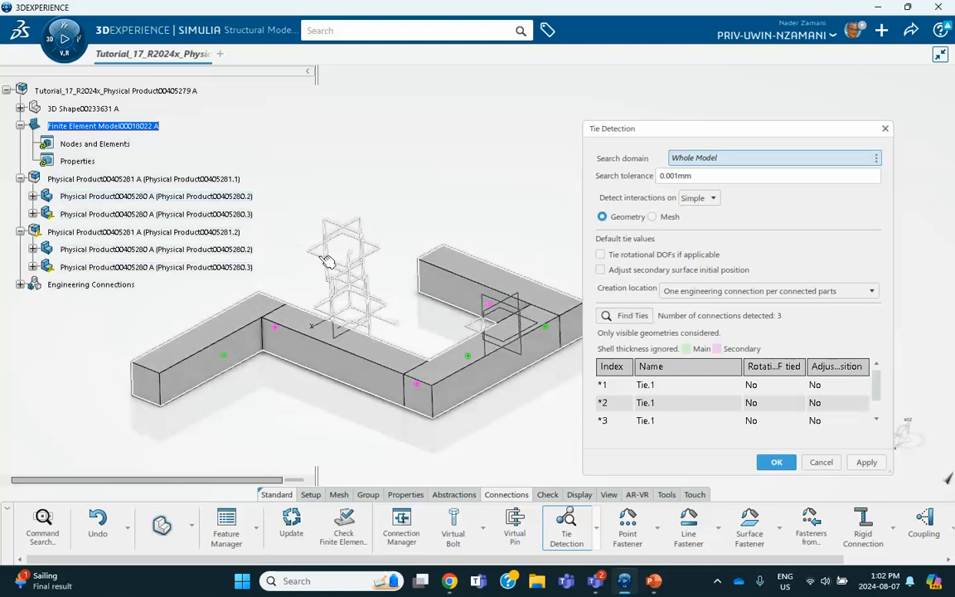
{"action": "left_click", "coordinate": [774, 462]}
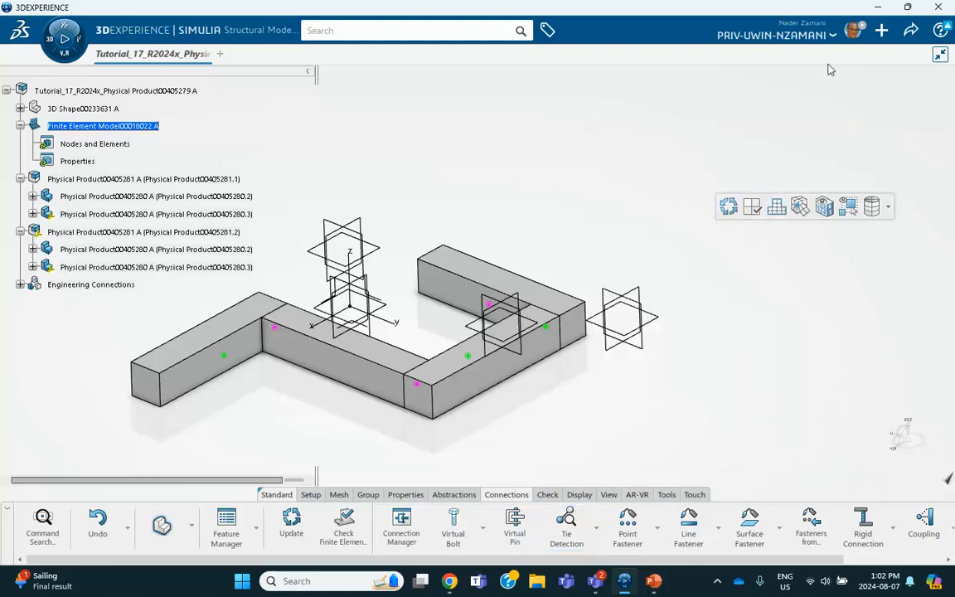
{"action": "left_click", "coordinate": [917, 33]}
{"action": "left_click", "coordinate": [839, 56]}
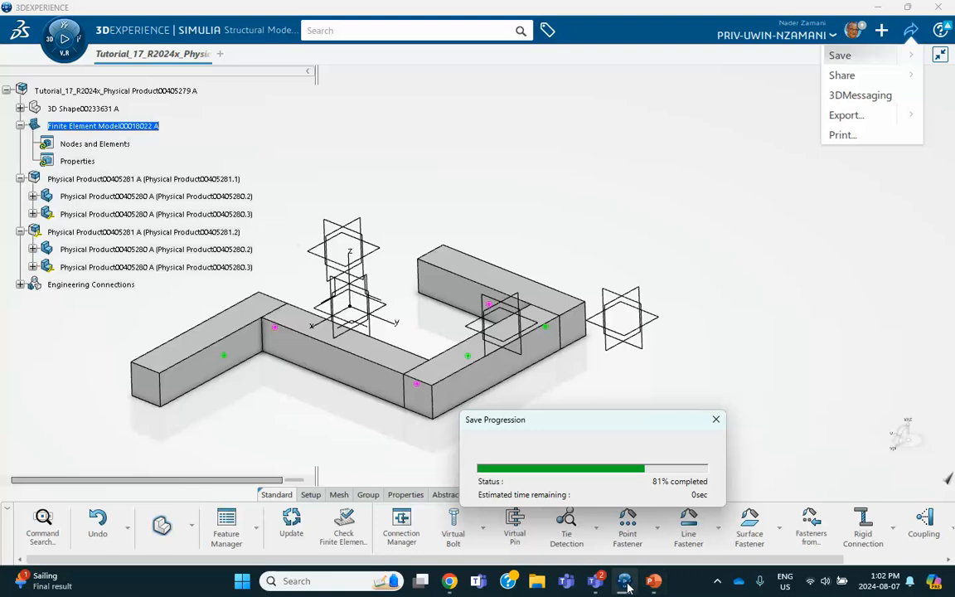
Consult slides 14 and 15 in PowerPoint on accepting the ties and creating the structural scenario, and return to 3DEXPERIENCE.
{"action": "left_click", "coordinate": [653, 583]}
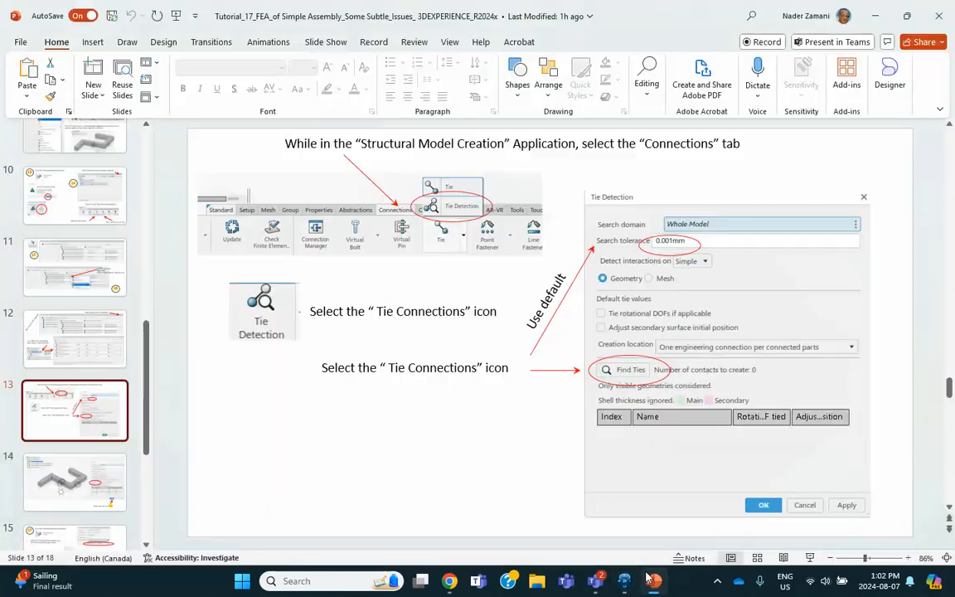
{"action": "left_click", "coordinate": [87, 477]}
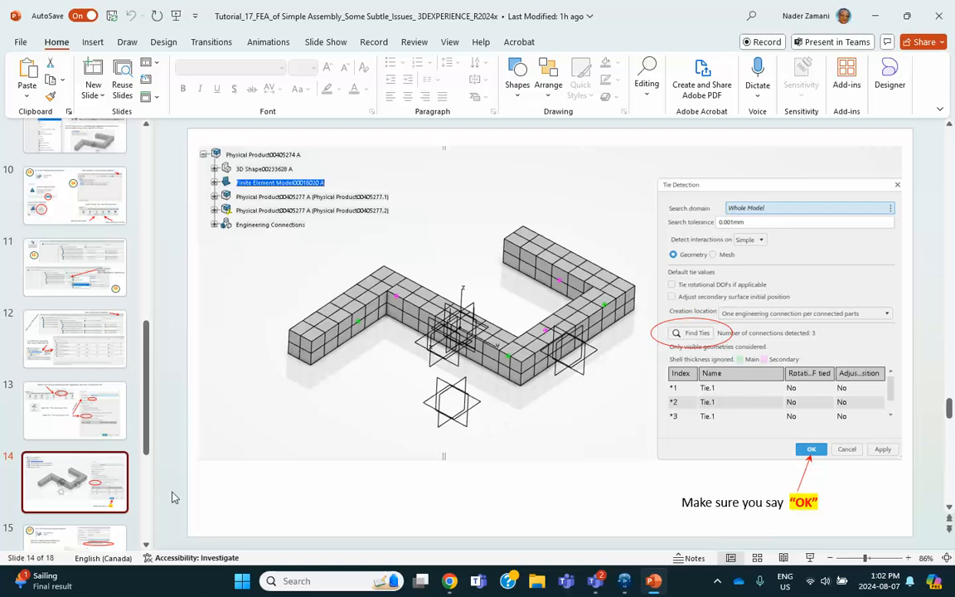
{"action": "scroll", "coordinate": [127, 435], "scroll_direction": "down", "scroll_amount": 1}
{"action": "left_click", "coordinate": [112, 493]}
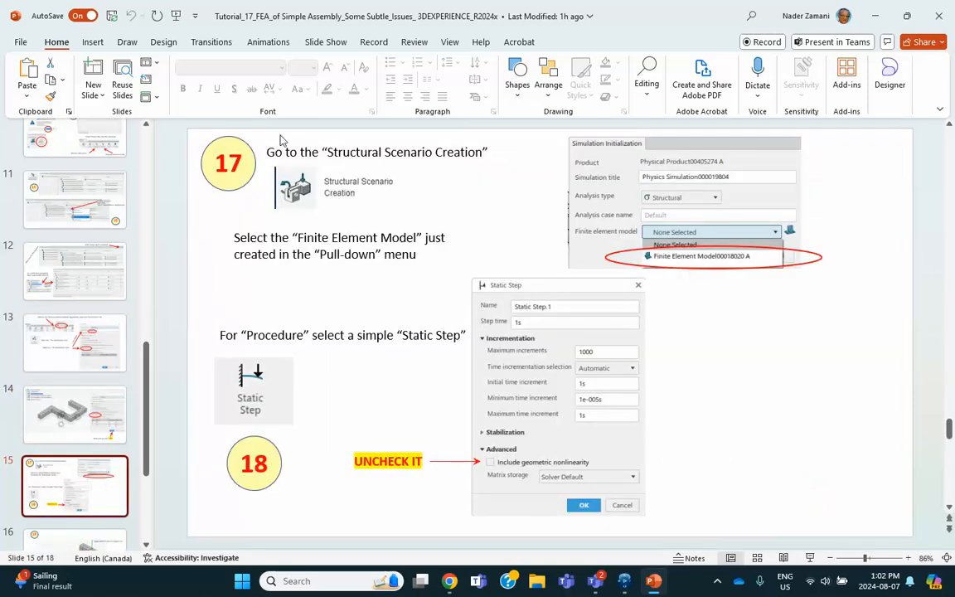
{"action": "left_click", "coordinate": [625, 585]}
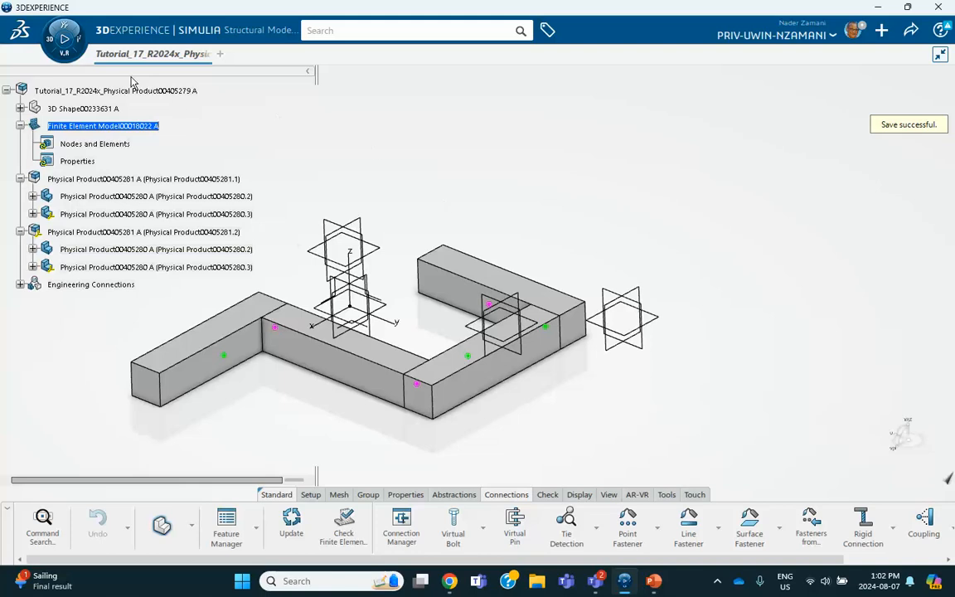
Open Structural Scenario Creation for the assembly and initialize a Structural simulation using Finite Element Model00018022 A.
{"action": "left_click", "coordinate": [50, 41]}
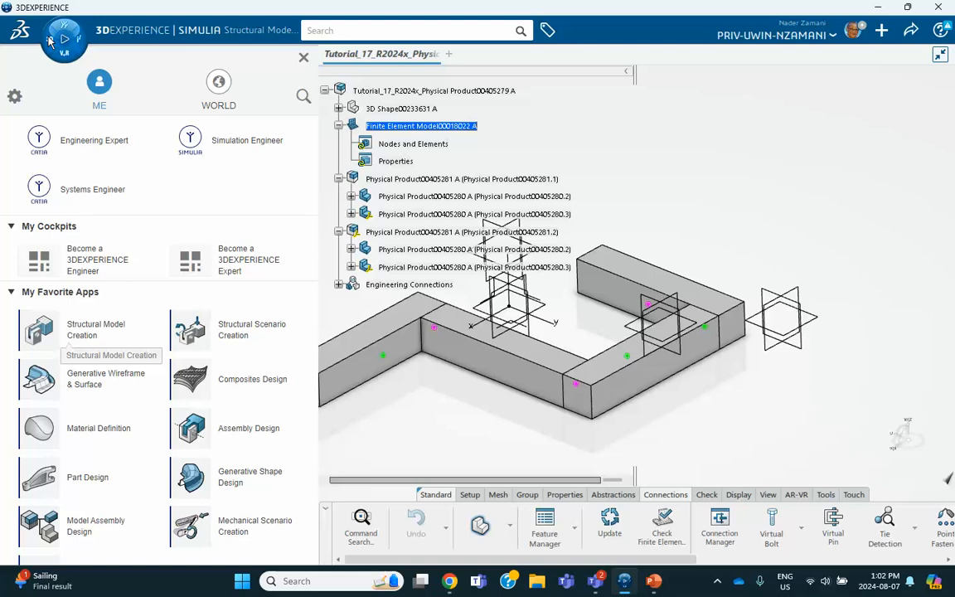
{"action": "left_click", "coordinate": [253, 334]}
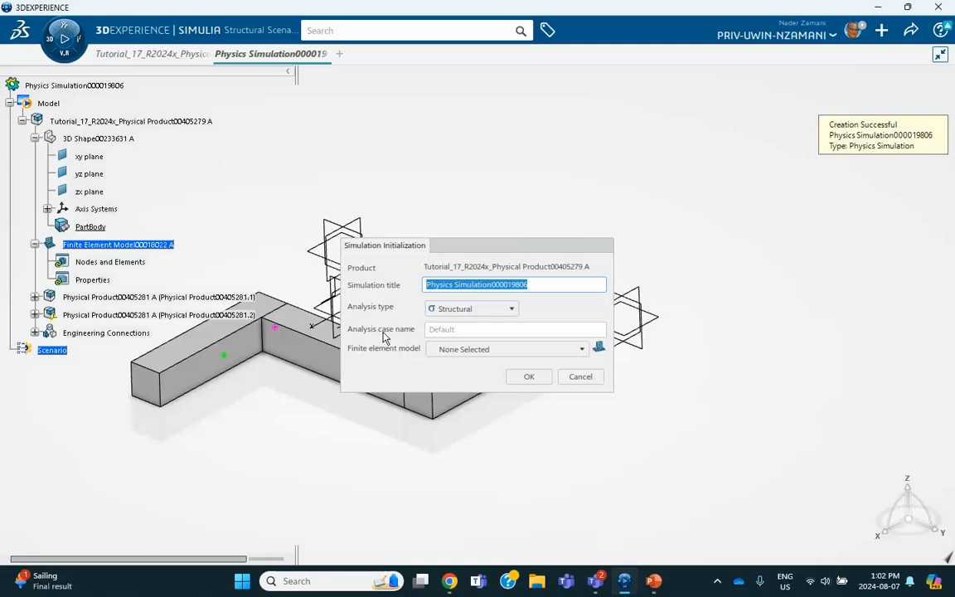
{"action": "left_click", "coordinate": [581, 349]}
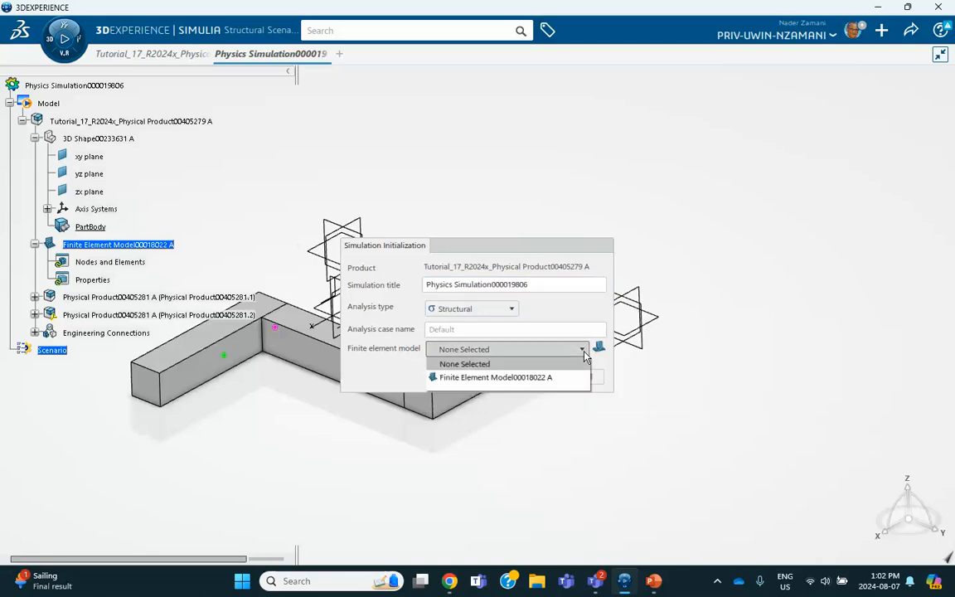
{"action": "left_click", "coordinate": [491, 379]}
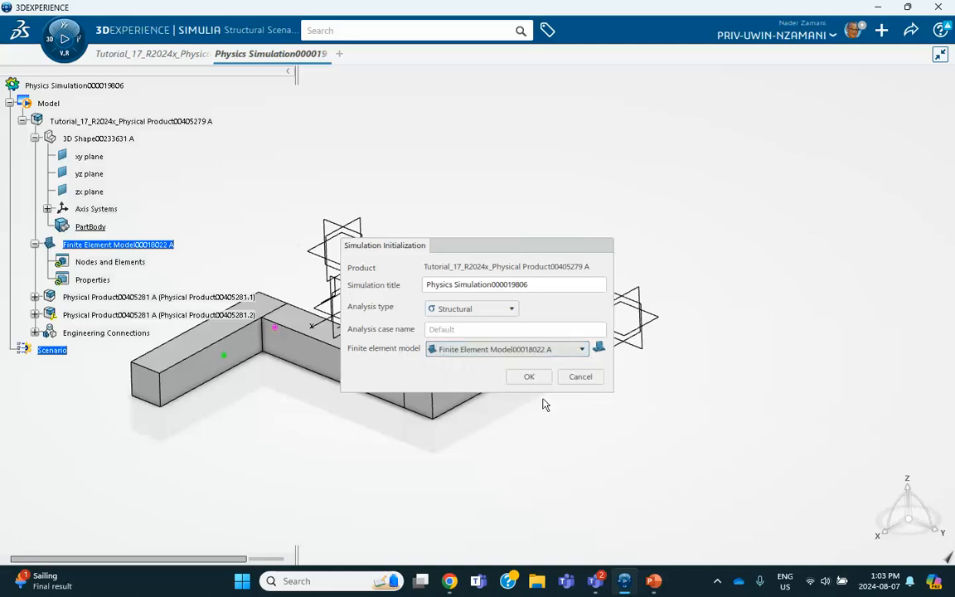
{"action": "left_click", "coordinate": [530, 377]}
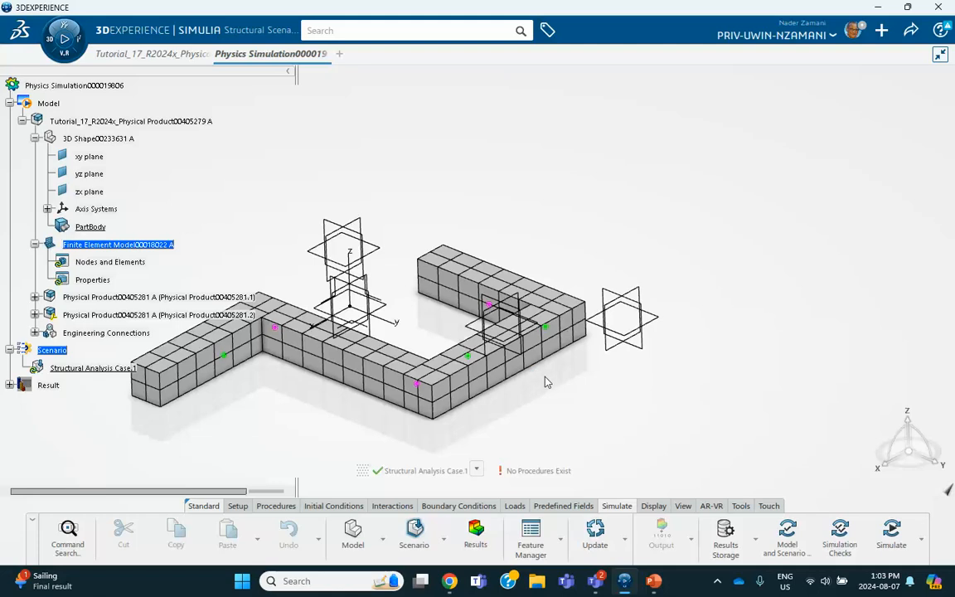
Following slide 15, add a Static Step with a 1 s step time and geometric nonlinearity excluded.
{"action": "left_click", "coordinate": [653, 585]}
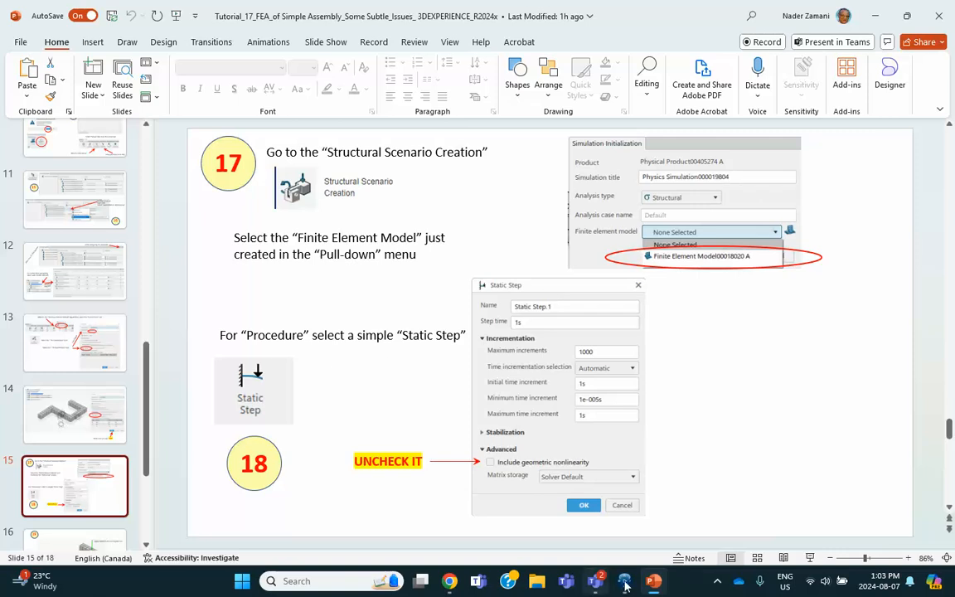
{"action": "key", "text": "alt+Tab"}
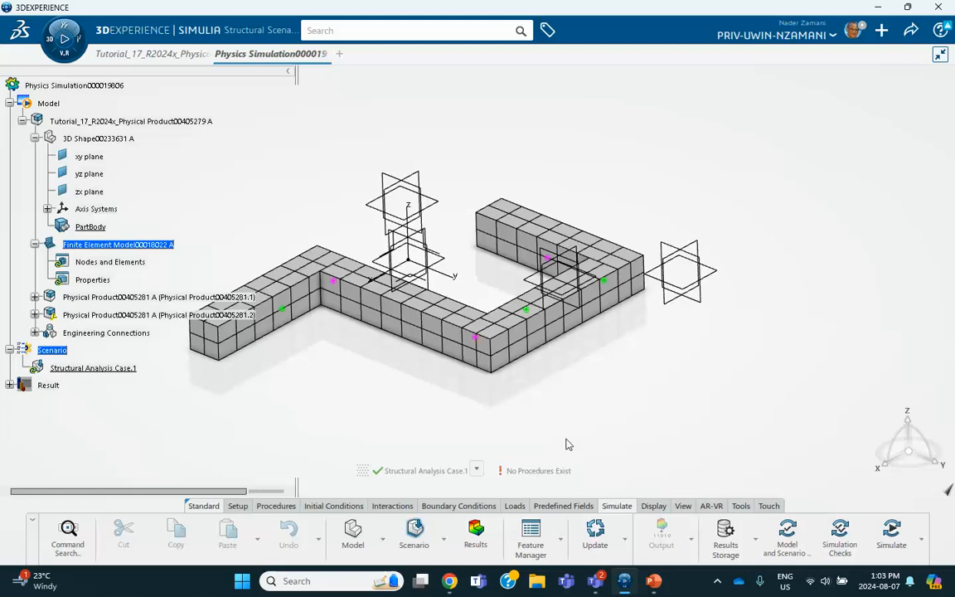
{"action": "left_click", "coordinate": [275, 505]}
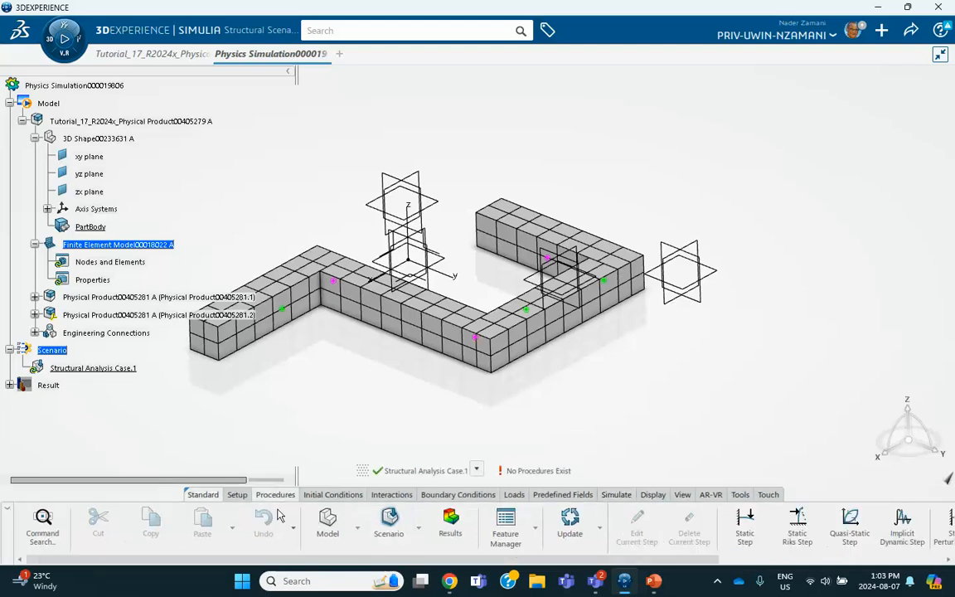
{"action": "left_click", "coordinate": [744, 522]}
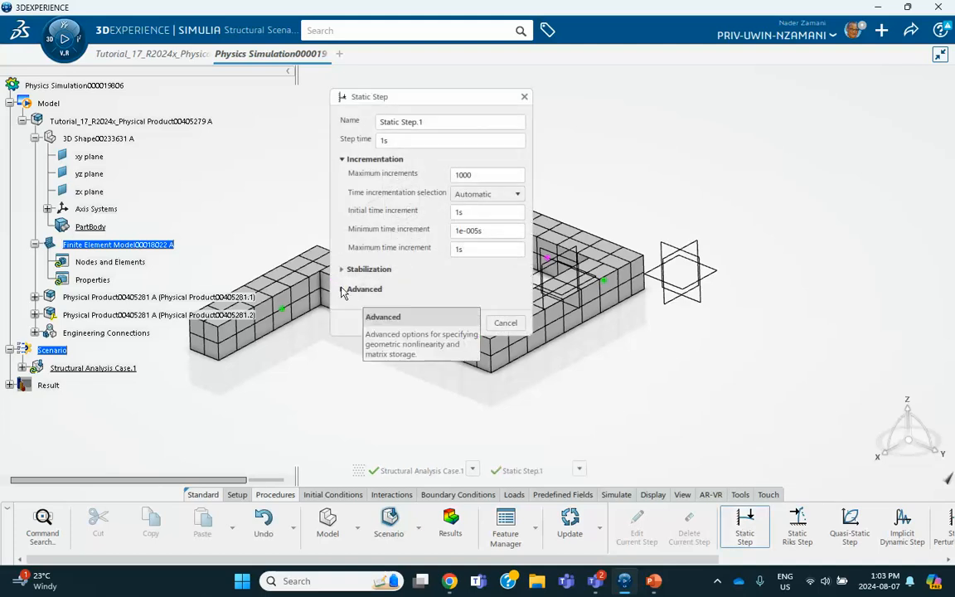
{"action": "left_click", "coordinate": [342, 290]}
{"action": "left_click", "coordinate": [351, 305]}
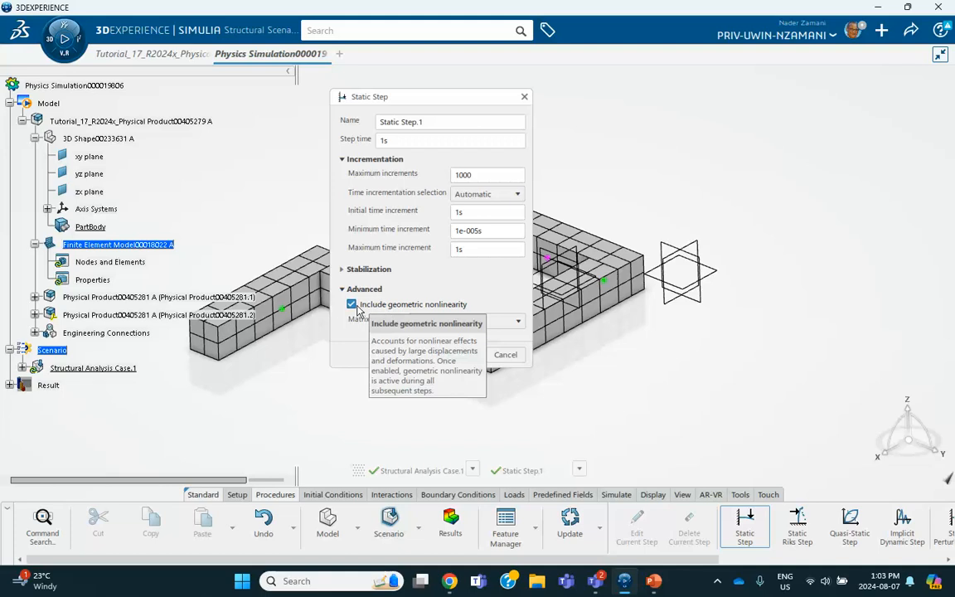
{"action": "left_click", "coordinate": [352, 305]}
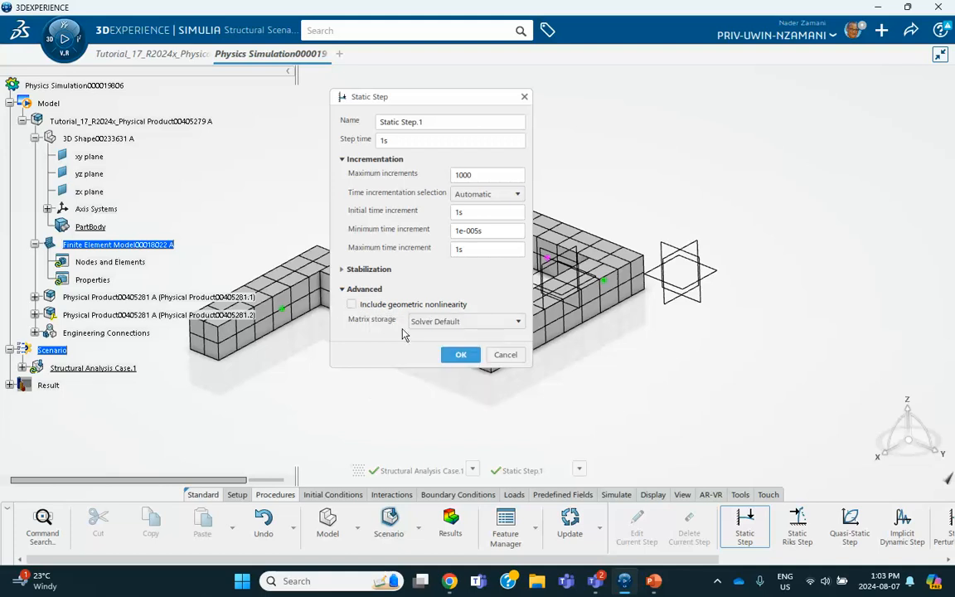
{"action": "left_click", "coordinate": [460, 354]}
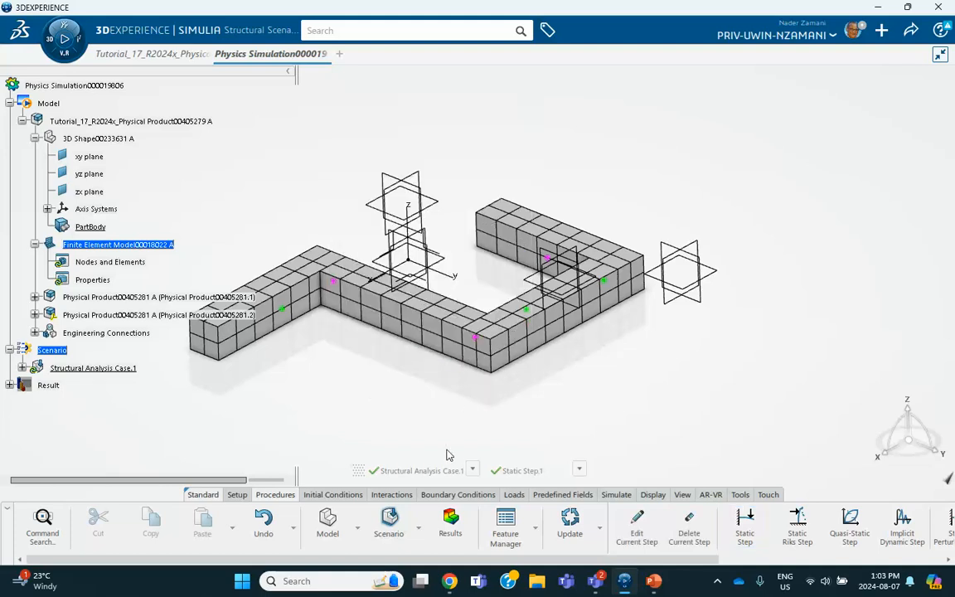
Consult slide 16 in PowerPoint on the clamped face, the 2000 N load and the simulation run, and return to 3DEXPERIENCE.
{"action": "left_click", "coordinate": [654, 580]}
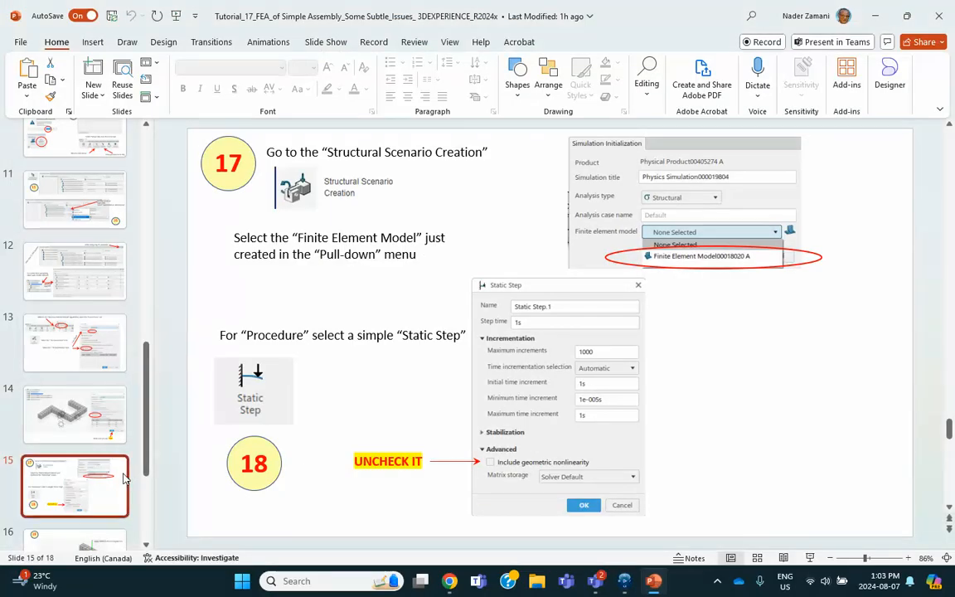
{"action": "scroll", "coordinate": [83, 415], "scroll_direction": "down", "scroll_amount": 2}
{"action": "left_click", "coordinate": [96, 438]}
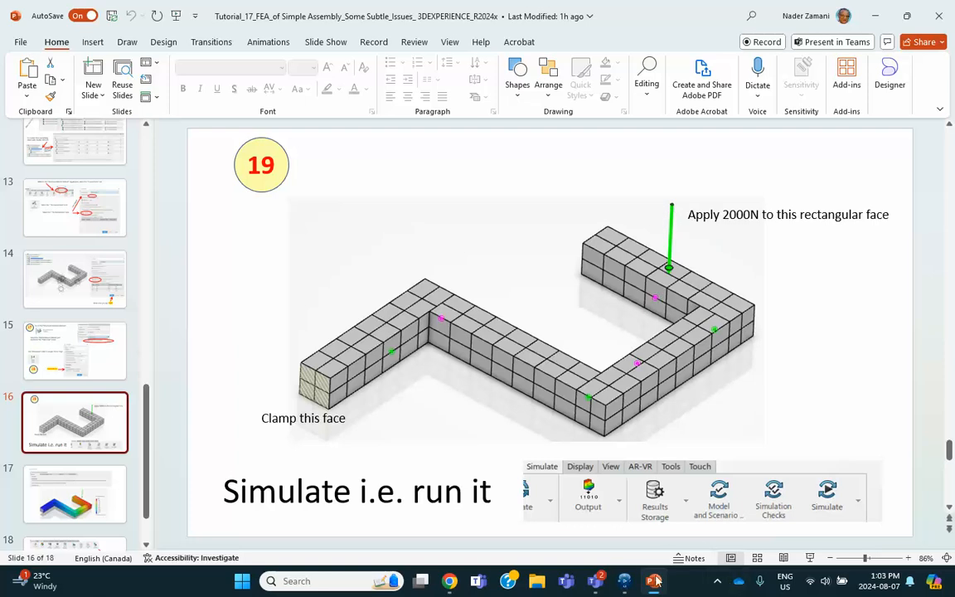
{"action": "left_click", "coordinate": [625, 583]}
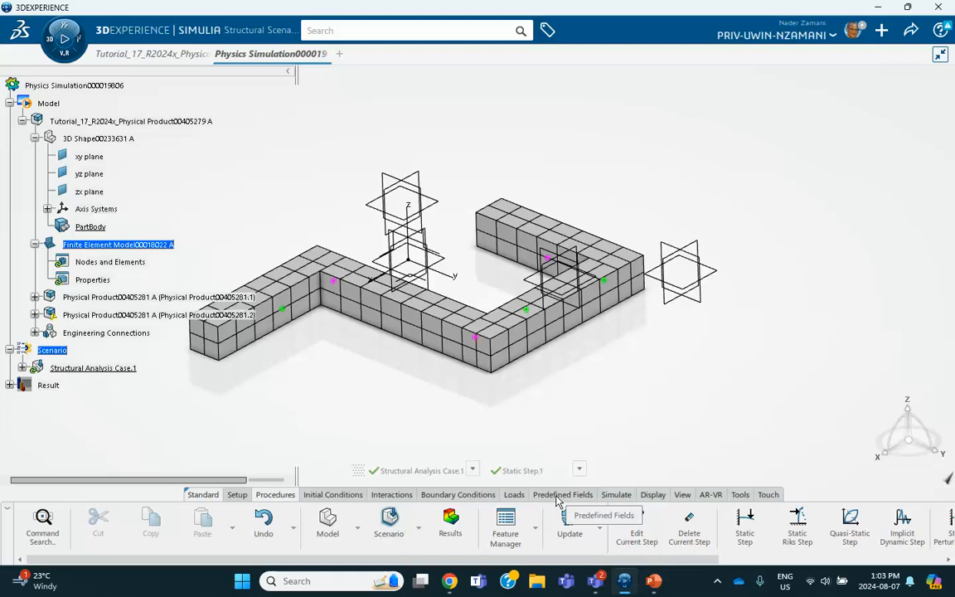
Apply a Clamp restraint to the free end face of the bar at the near end of the assembly.
{"action": "left_click", "coordinate": [479, 495]}
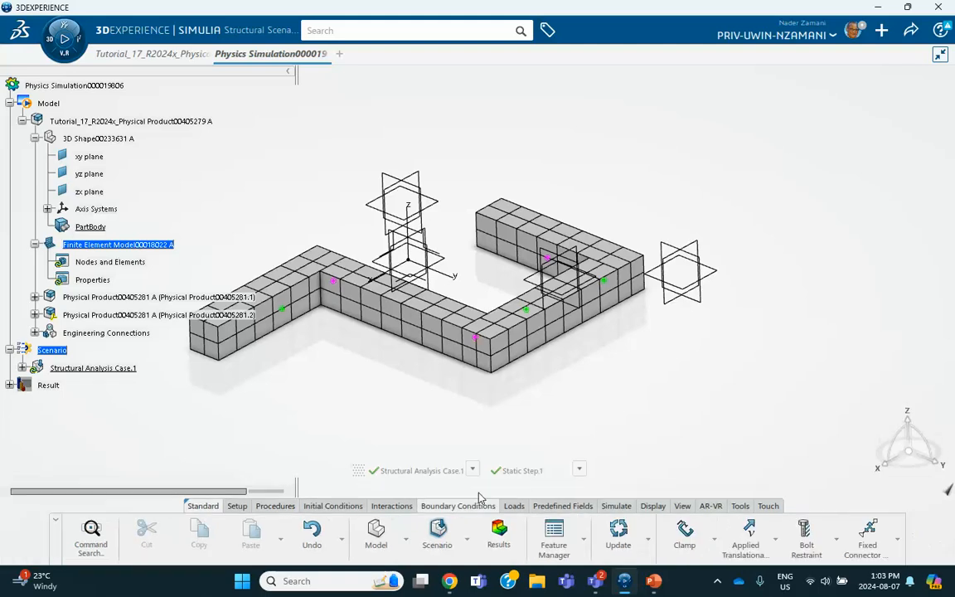
{"action": "left_click", "coordinate": [682, 537]}
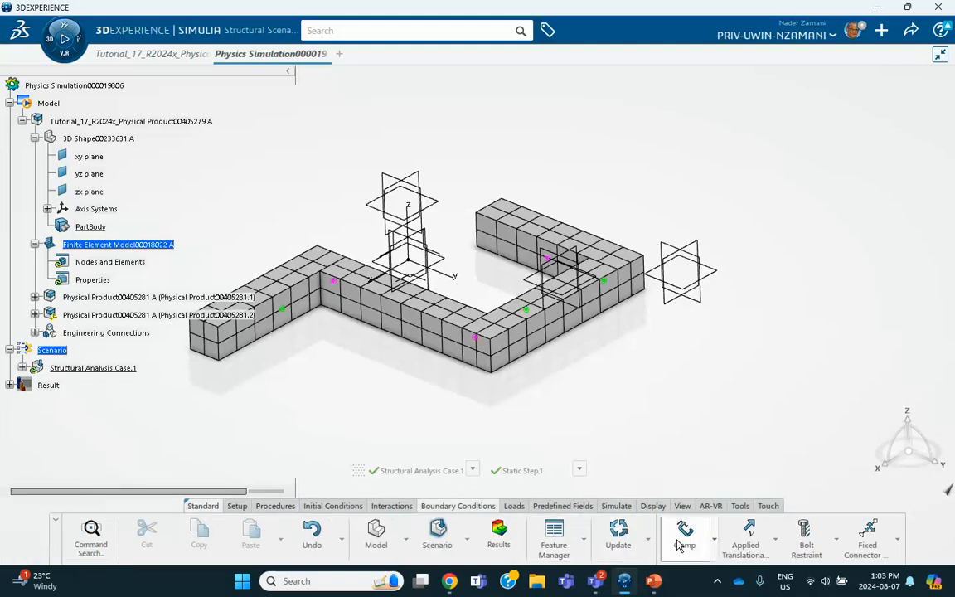
{"action": "left_click", "coordinate": [205, 336]}
{"action": "middle_click_drag", "start_coordinate": [354, 408], "coordinate": [471, 368]}
{"action": "left_click", "coordinate": [402, 176]}
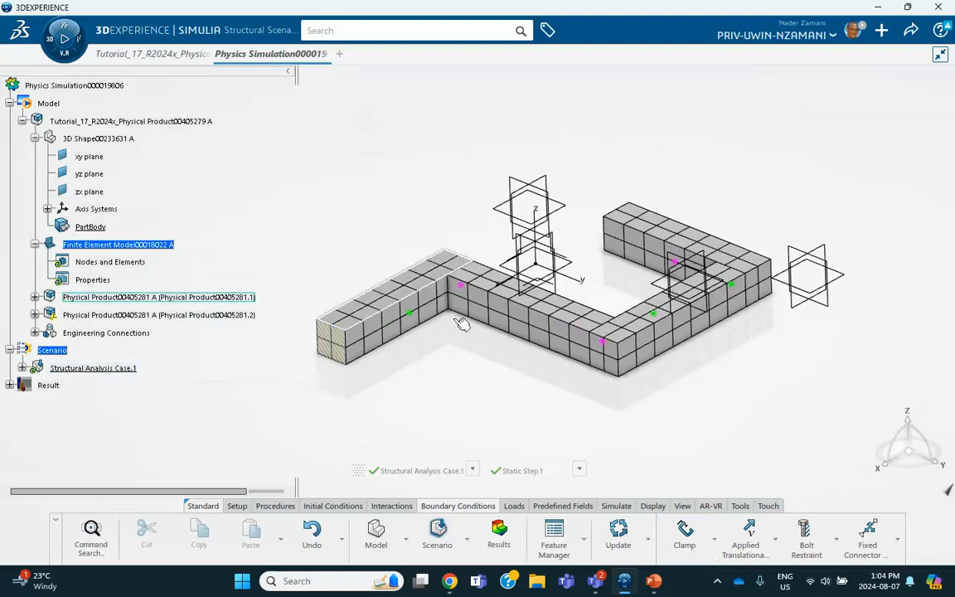
{"action": "mouse_move", "coordinate": [463, 324]}
{"action": "middle_mouse_down"}
{"action": "mouse_move", "coordinate": [430, 379]}
{"action": "mouse_move", "coordinate": [340, 354]}
{"action": "middle_mouse_up"}
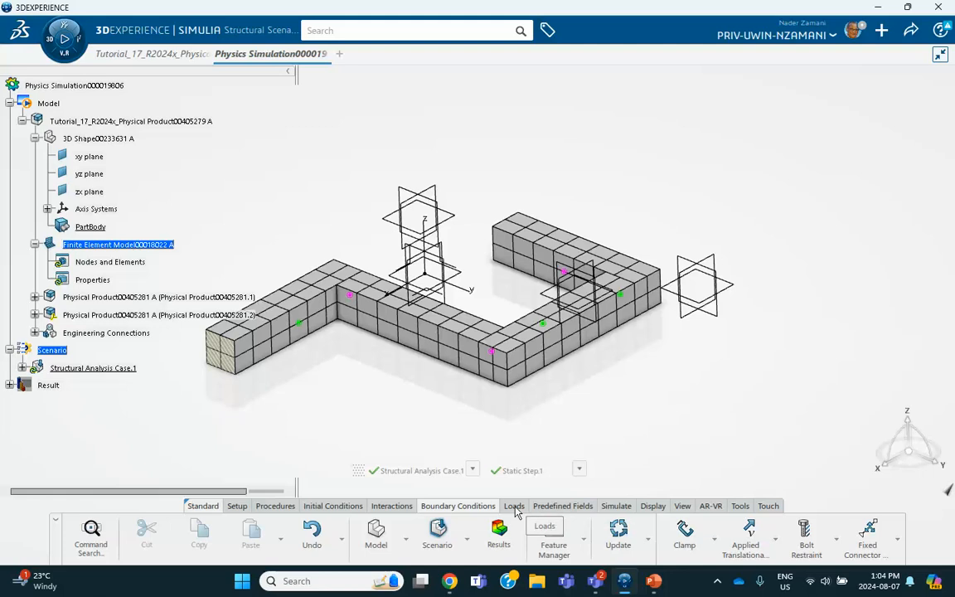
Apply a Force of -2000 N in the global Z direction to the top rectangular face of the bar at the far end.
{"action": "left_click", "coordinate": [514, 506]}
{"action": "left_click", "coordinate": [629, 531]}
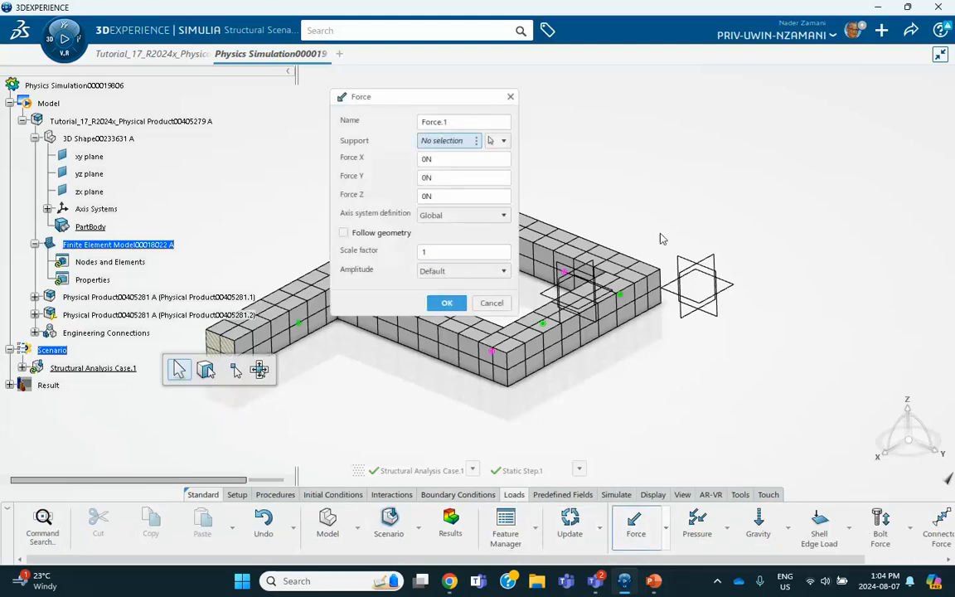
{"action": "left_click_drag", "start_coordinate": [429, 103], "coordinate": [327, 103]}
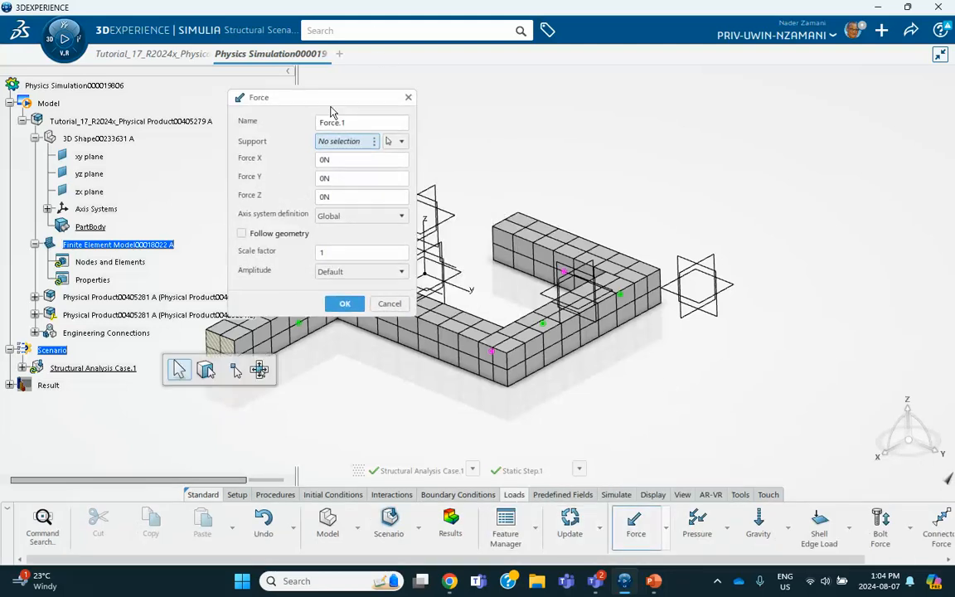
{"action": "left_click", "coordinate": [562, 244]}
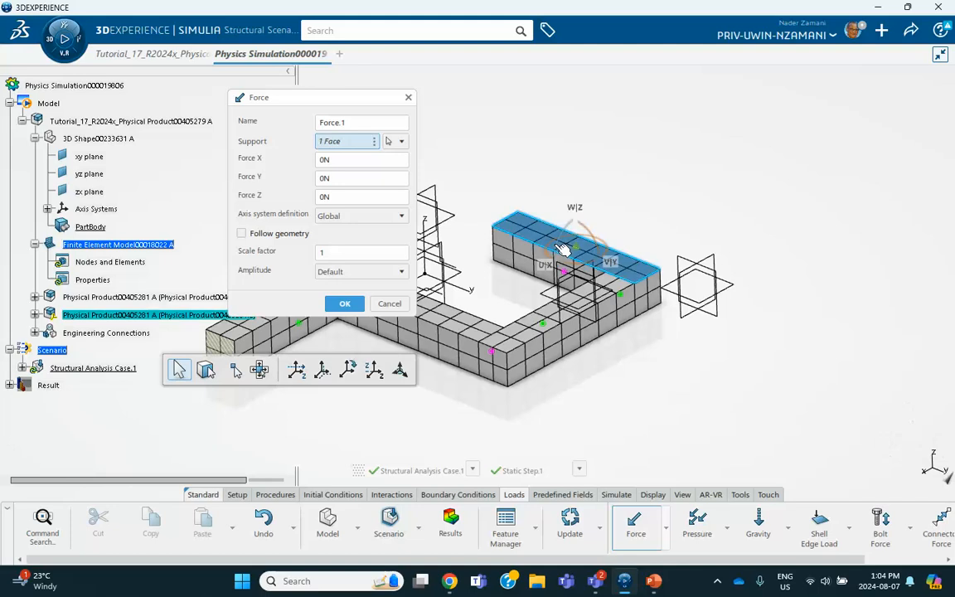
{"action": "left_click", "coordinate": [363, 197]}
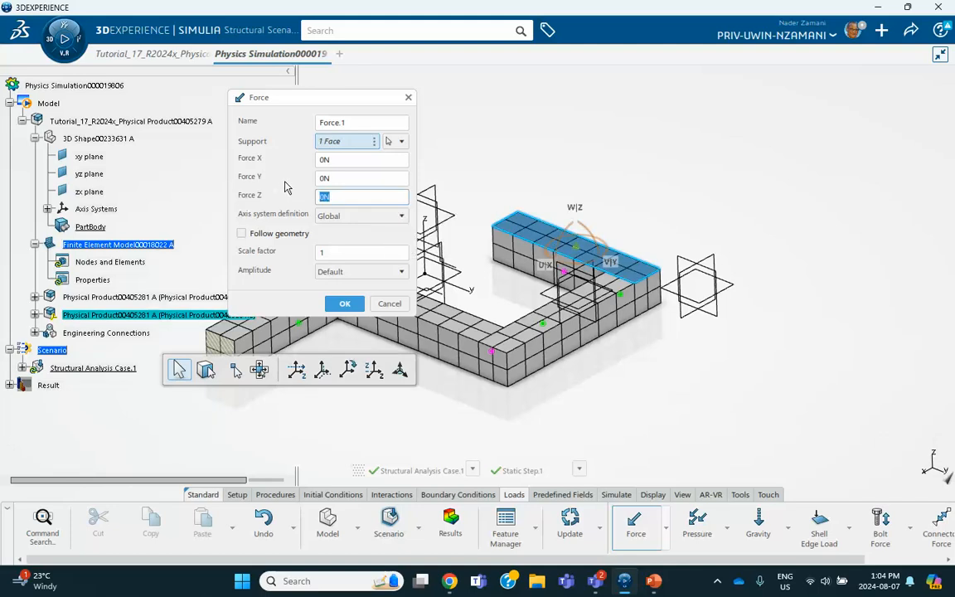
{"action": "type", "text": "-2000"}
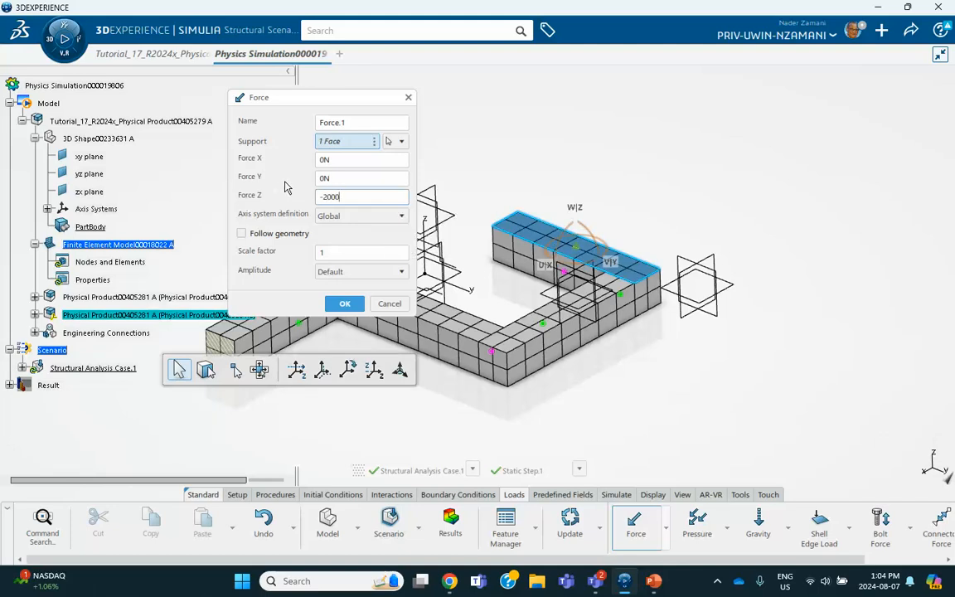
{"action": "left_click", "coordinate": [344, 304]}
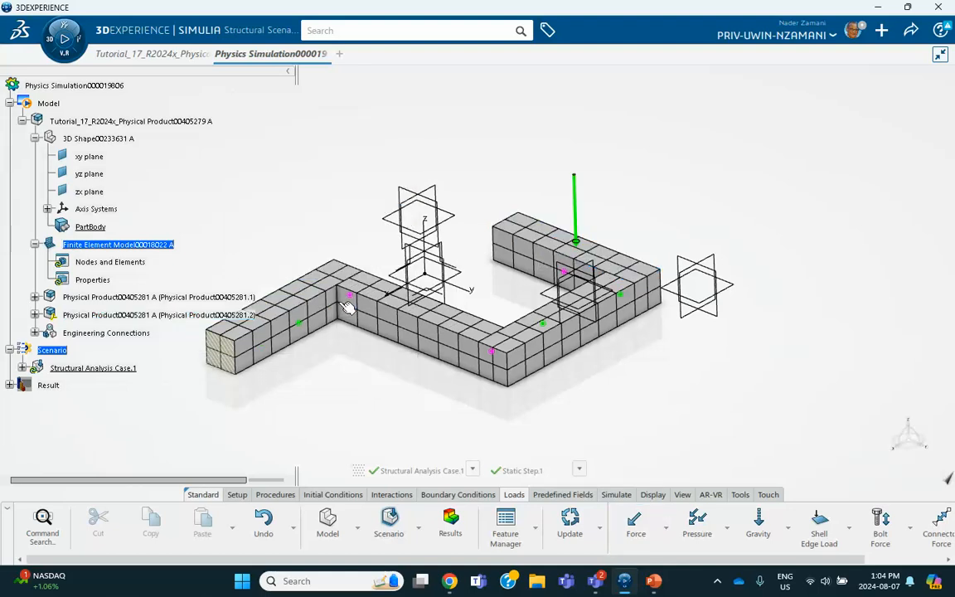
Save the simulation, consult slide 16 in PowerPoint on running it, and return to 3DEXPERIENCE.
{"action": "left_click", "coordinate": [910, 30]}
{"action": "left_click", "coordinate": [839, 55]}
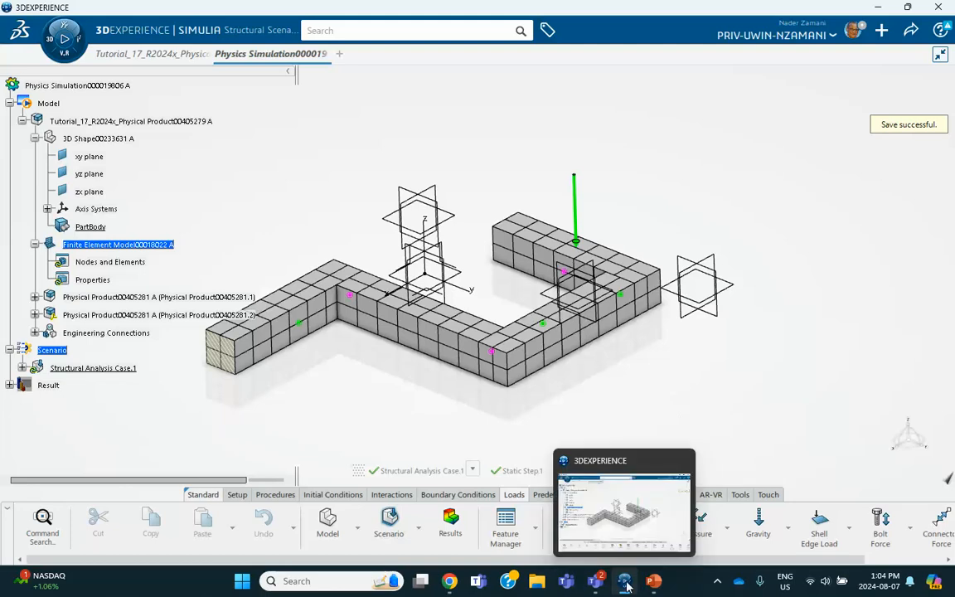
{"action": "left_click", "coordinate": [653, 580]}
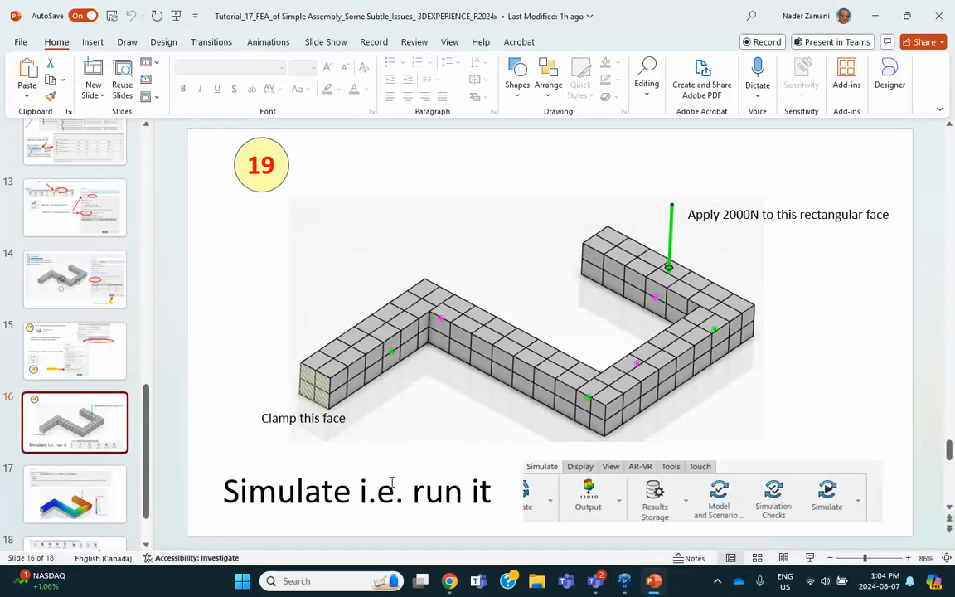
{"action": "left_click", "coordinate": [872, 16]}
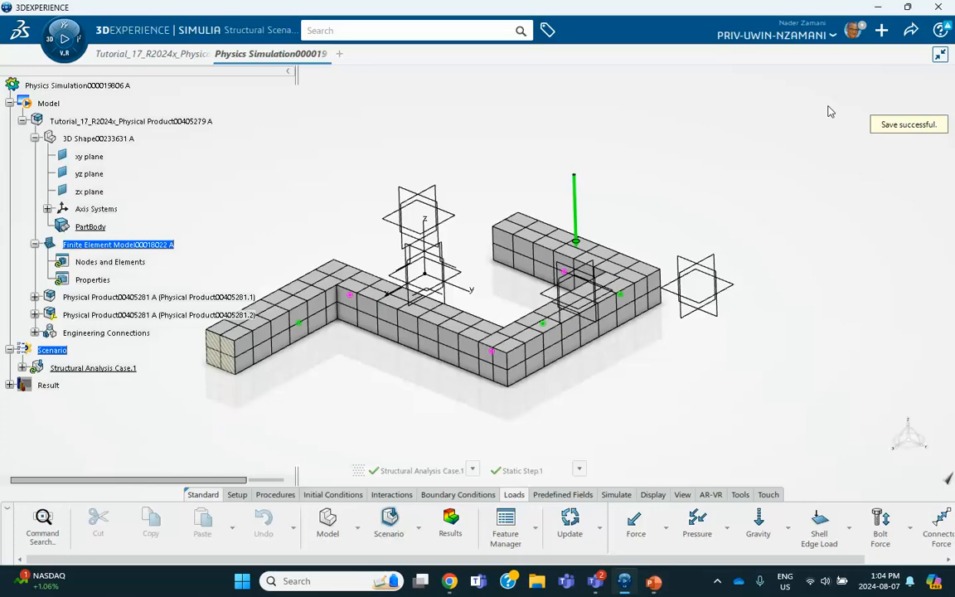
Run the Model and Scenario checks on the structural analysis case and close the status window.
{"action": "left_click", "coordinate": [617, 495]}
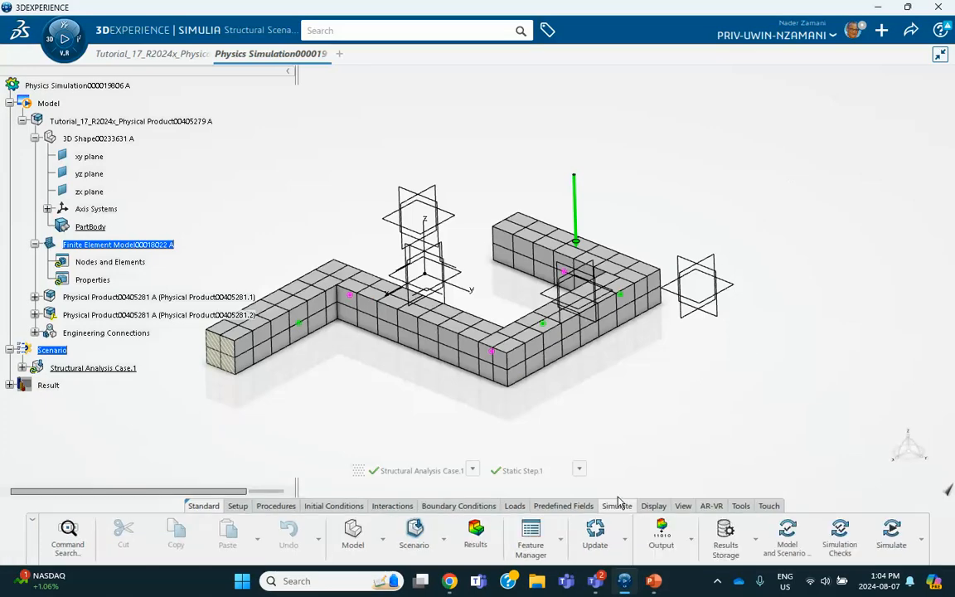
{"action": "left_click", "coordinate": [786, 538]}
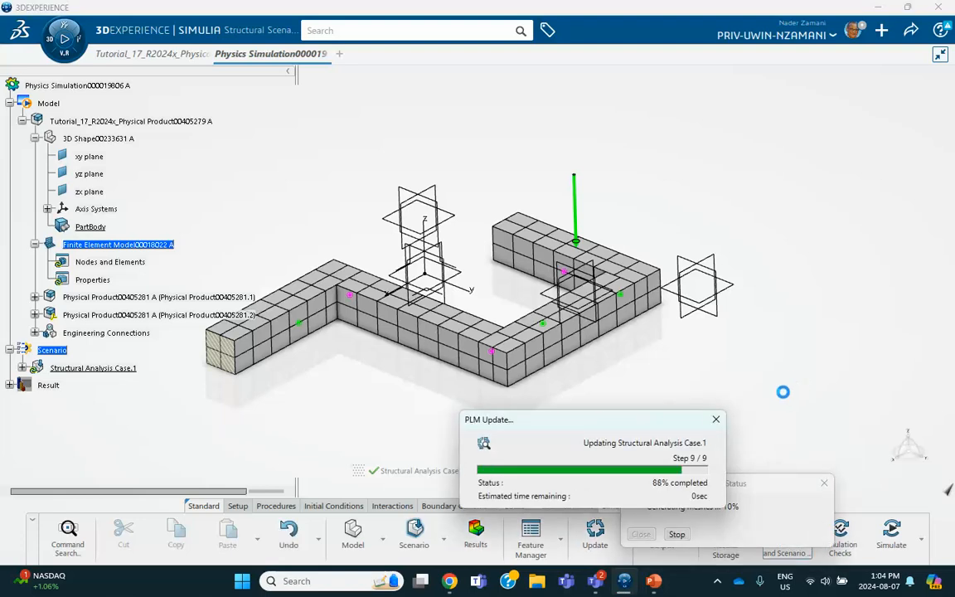
{"action": "left_click", "coordinate": [820, 484]}
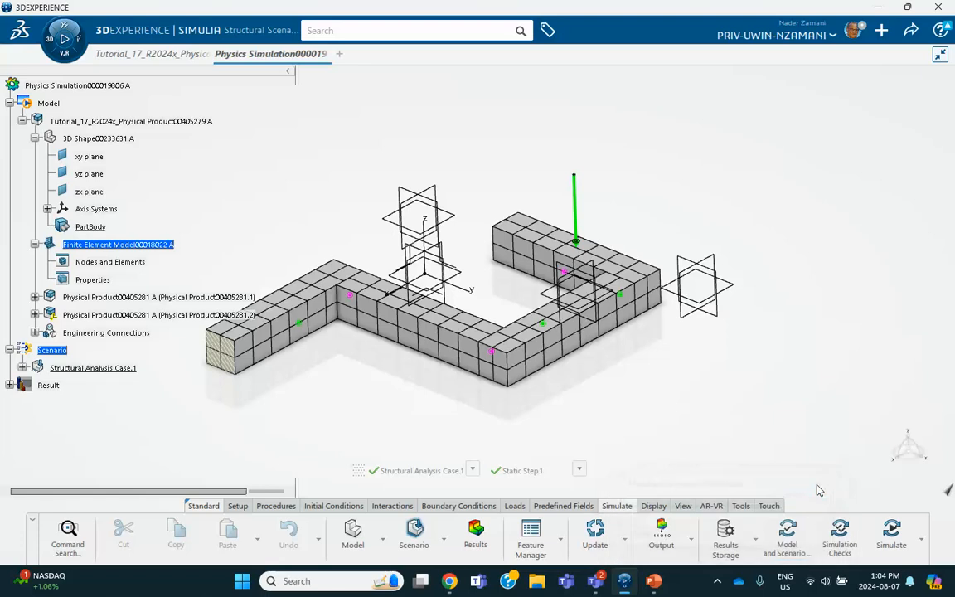
Run the Simulation Checks as Local interactive with 4 cores, read the warnings and close the status window.
{"action": "left_click", "coordinate": [840, 533]}
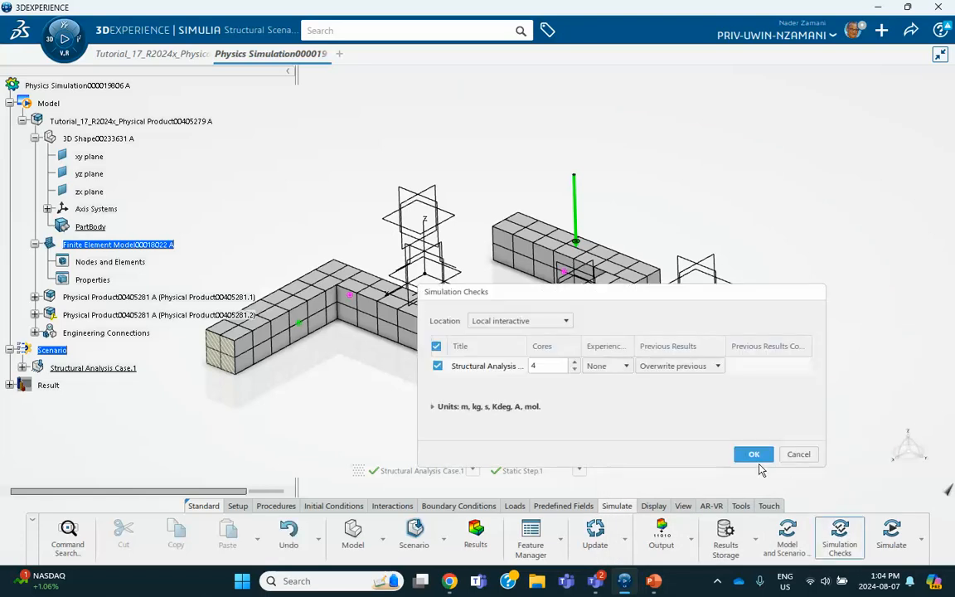
{"action": "left_click", "coordinate": [753, 454]}
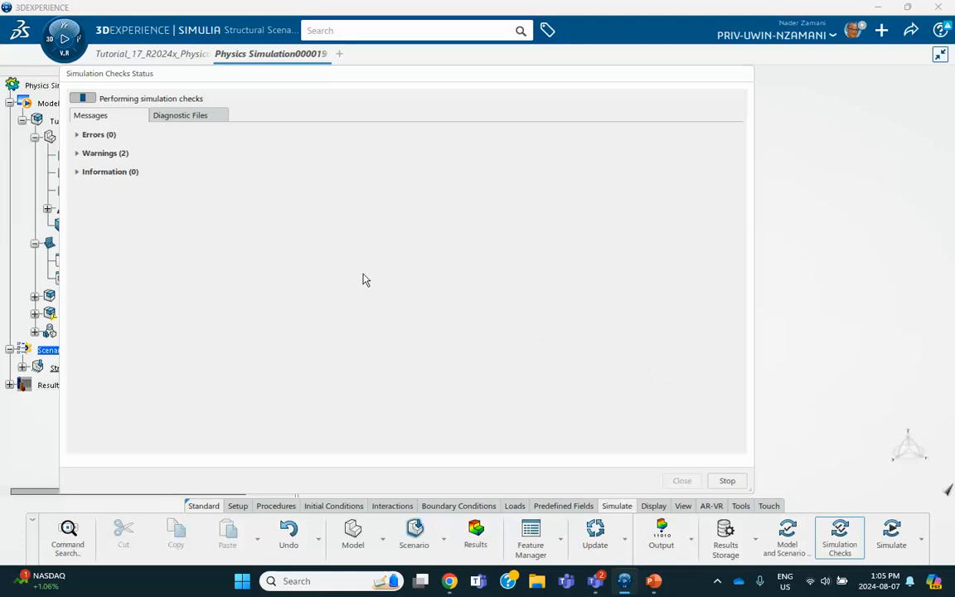
{"action": "left_click", "coordinate": [78, 153]}
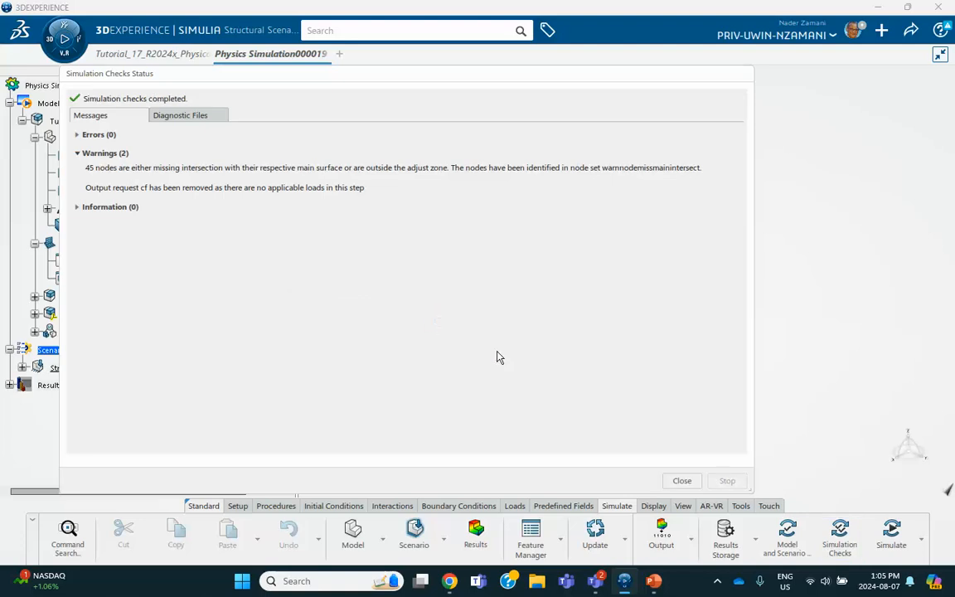
{"action": "left_click", "coordinate": [681, 481]}
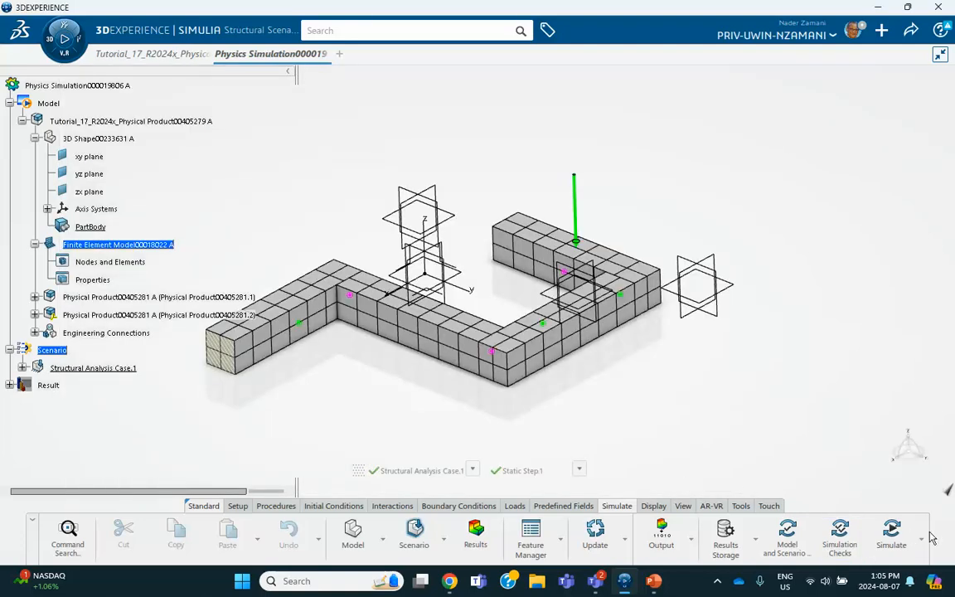
Inspect the solid element formulation in the Global Element Type Assignment of Structural Analysis Case.1 without changing it.
{"action": "scroll", "coordinate": [49, 365], "scroll_direction": "down", "scroll_amount": 1}
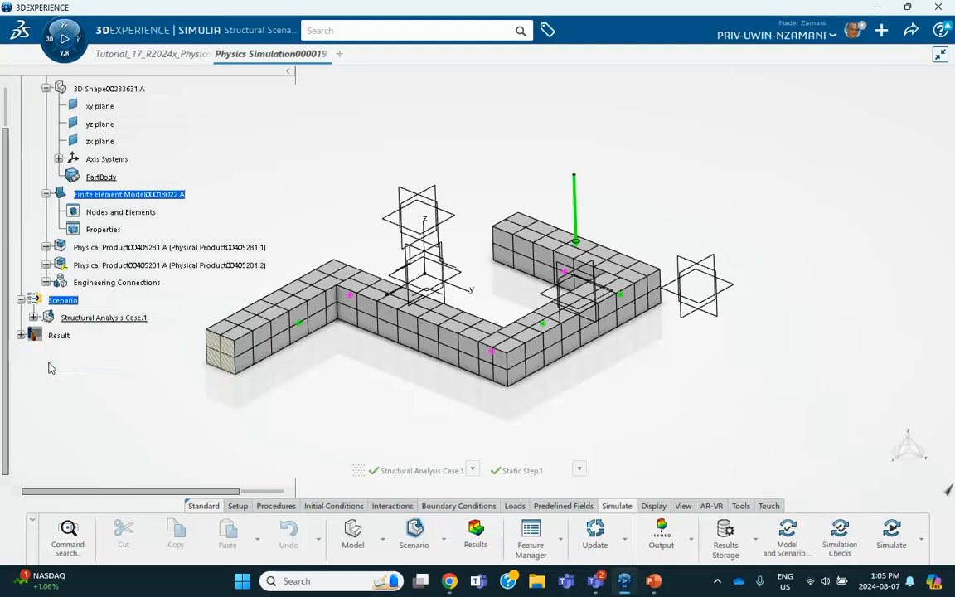
{"action": "left_click", "coordinate": [33, 317]}
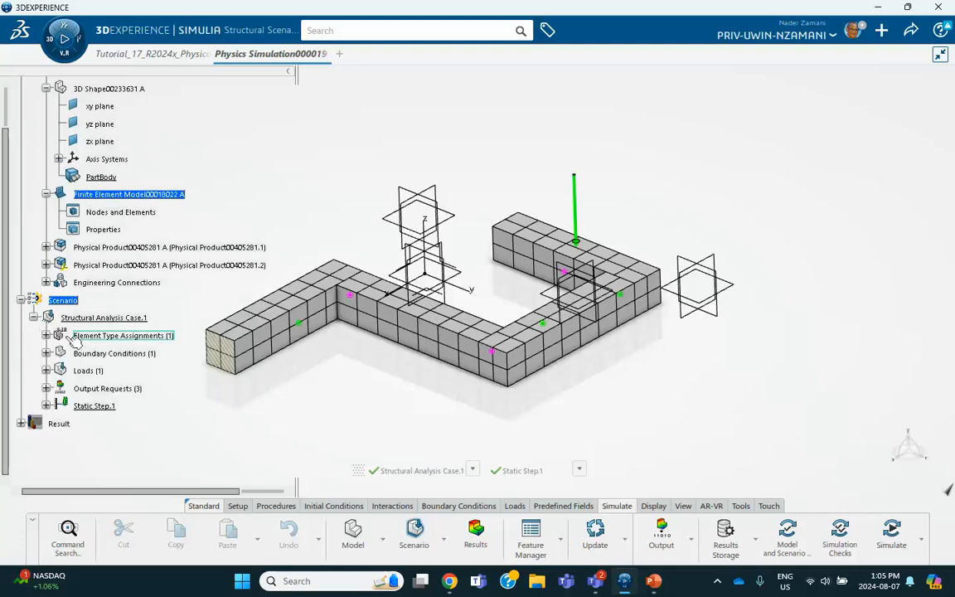
{"action": "left_click", "coordinate": [46, 335]}
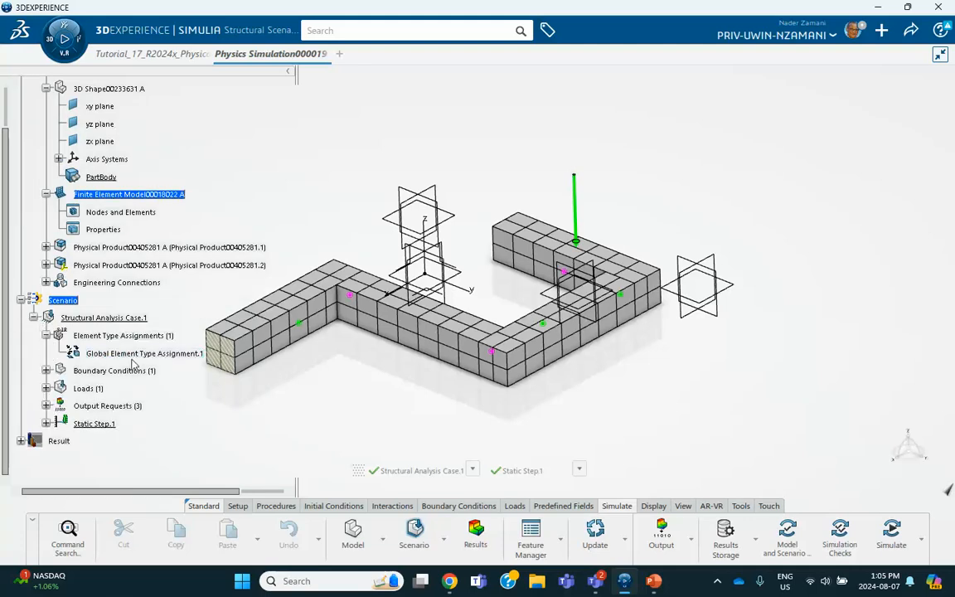
{"action": "double_click", "coordinate": [131, 353]}
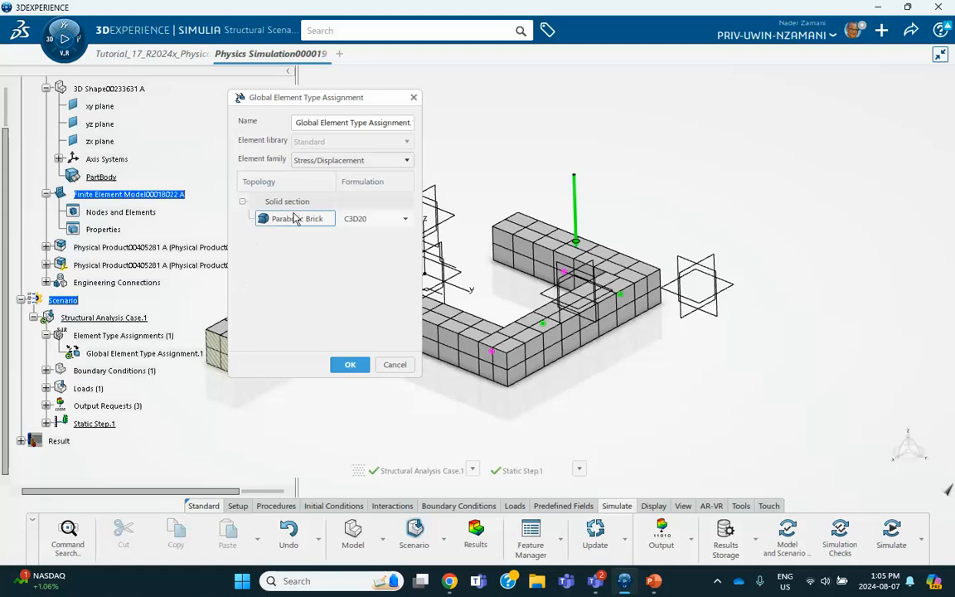
{"action": "left_click", "coordinate": [394, 365]}
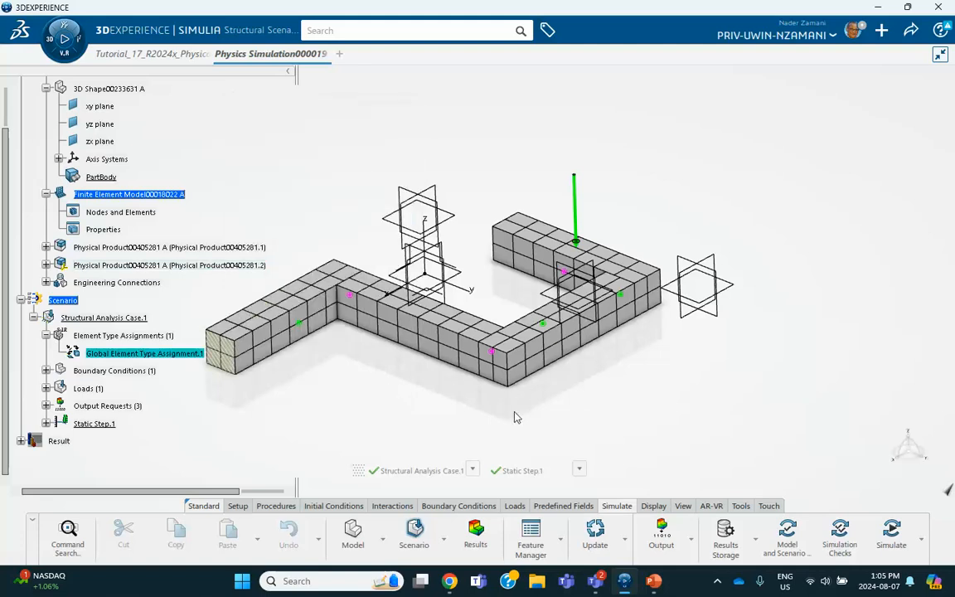
Run the simulation of the structural analysis case as Local interactive with 4 cores and close the status window.
{"action": "left_click", "coordinate": [889, 539]}
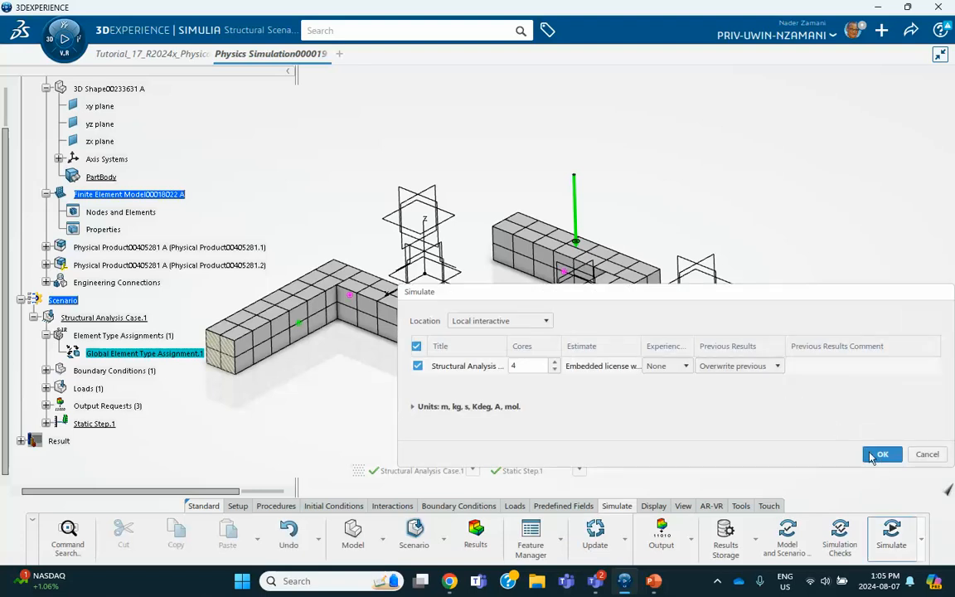
{"action": "left_click", "coordinate": [882, 455]}
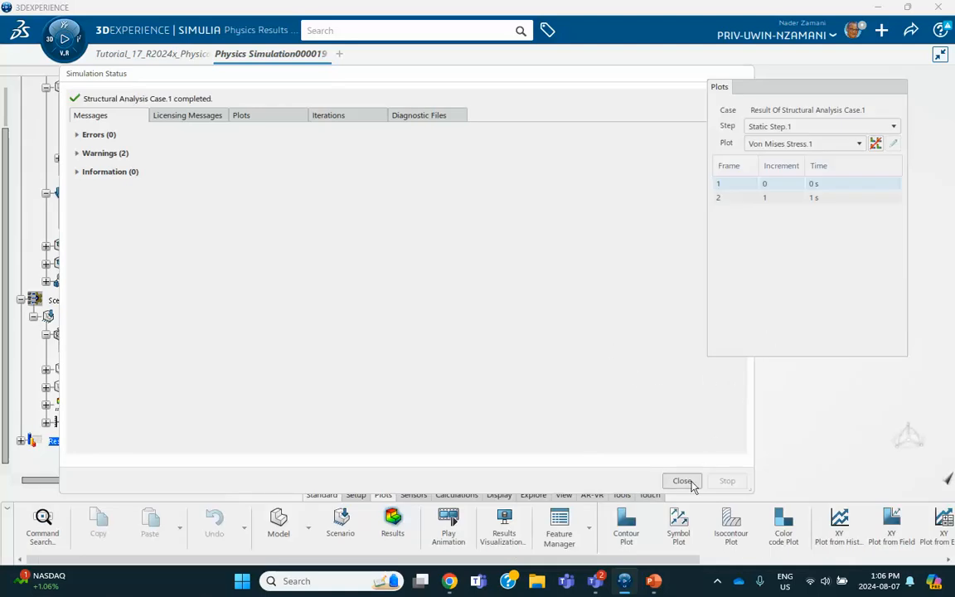
{"action": "left_click", "coordinate": [681, 481]}
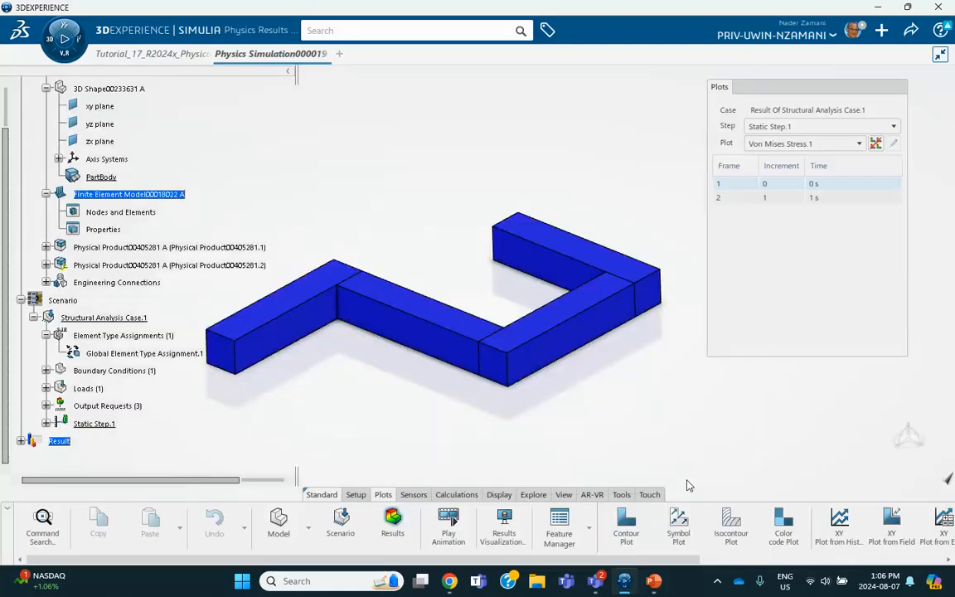
Show result frame 2 at 1 s, switch from the Von Mises stress plot to the Displacement plot, and uncover its legend.
{"action": "left_click", "coordinate": [776, 203]}
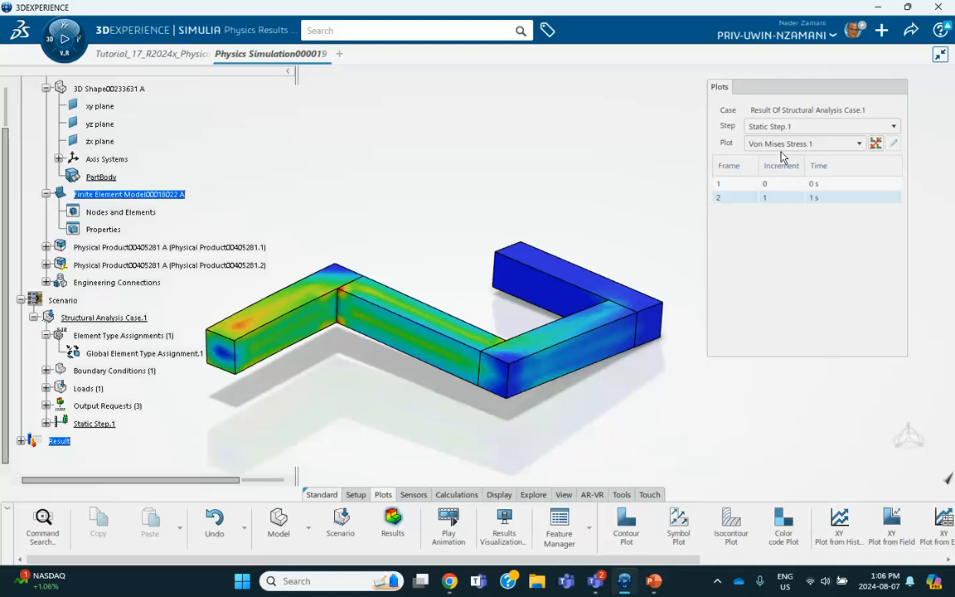
{"action": "left_click", "coordinate": [779, 143]}
{"action": "left_click", "coordinate": [778, 170]}
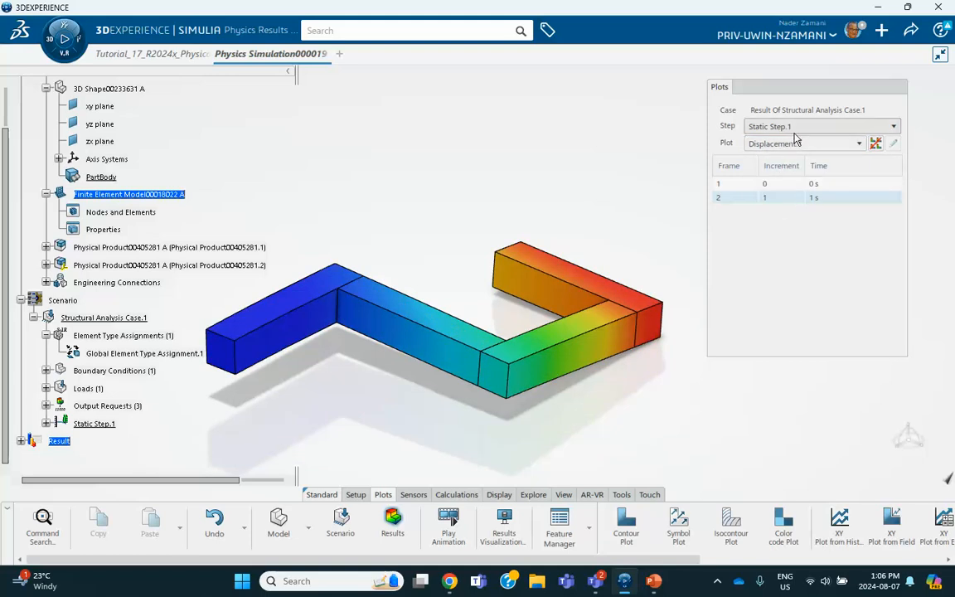
{"action": "left_click", "coordinate": [840, 92]}
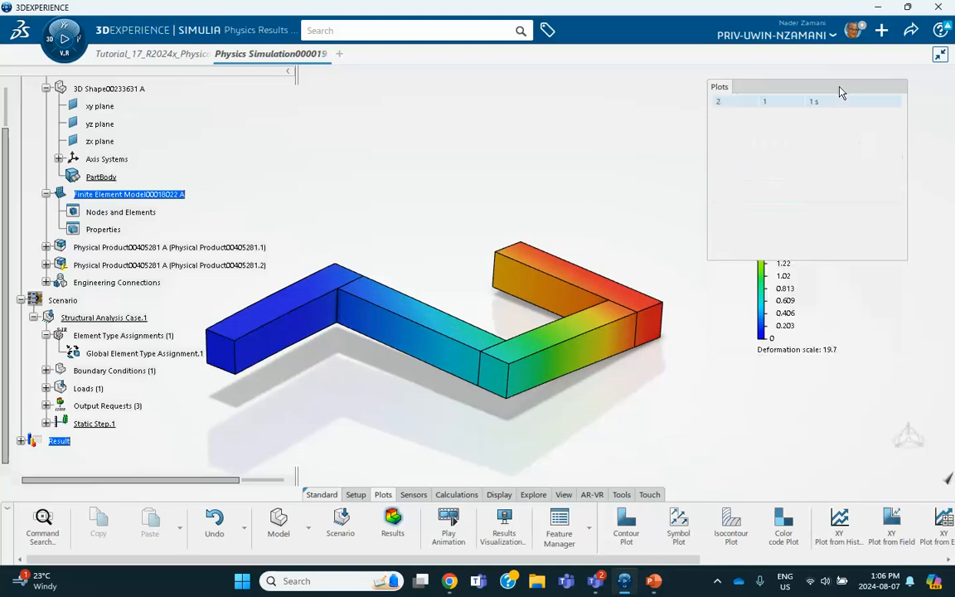
Use the Visibility Manager to show the Analysis Cases symbols on the displacement plot.
{"action": "right_click", "coordinate": [634, 155]}
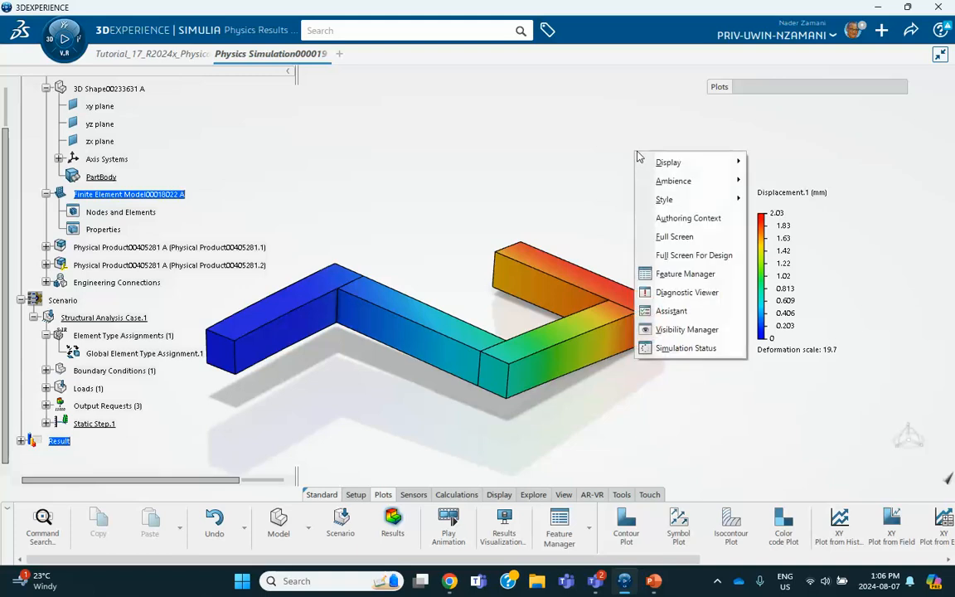
{"action": "left_click", "coordinate": [680, 329]}
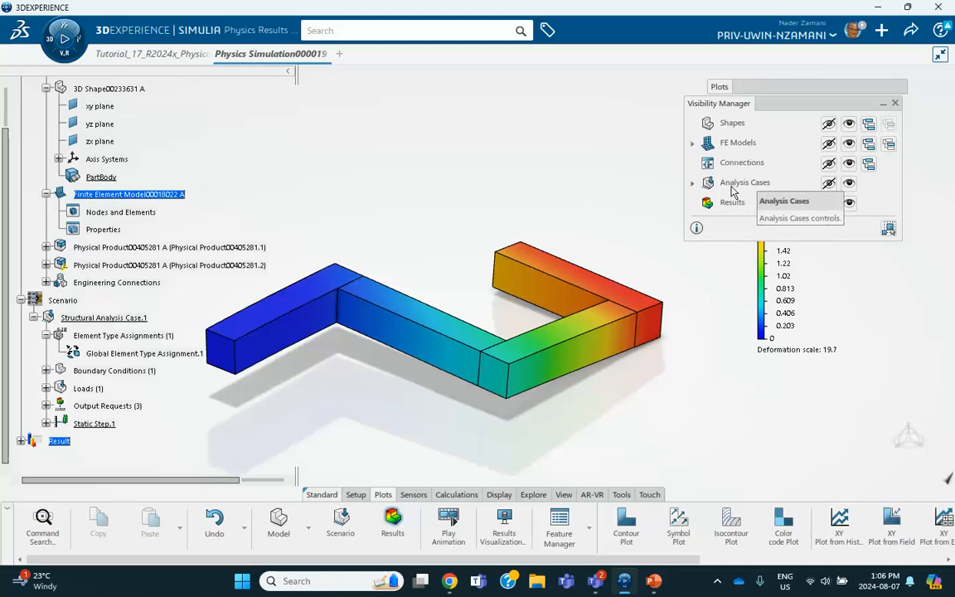
{"action": "left_click", "coordinate": [849, 184]}
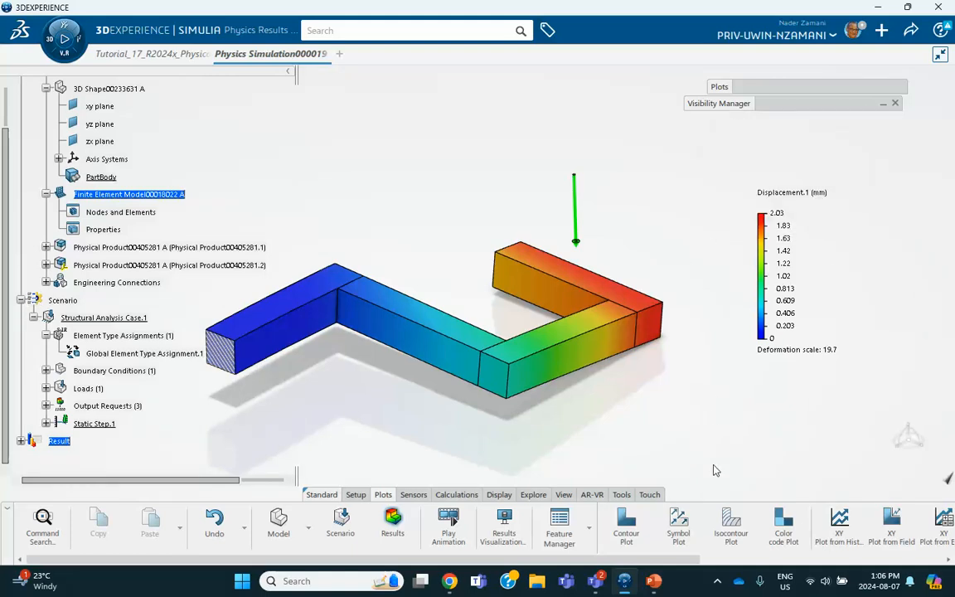
Create a color code plot of the Tied Region variable for Display Group.1 and inspect the tied areas on the bars.
{"action": "left_click", "coordinate": [784, 534]}
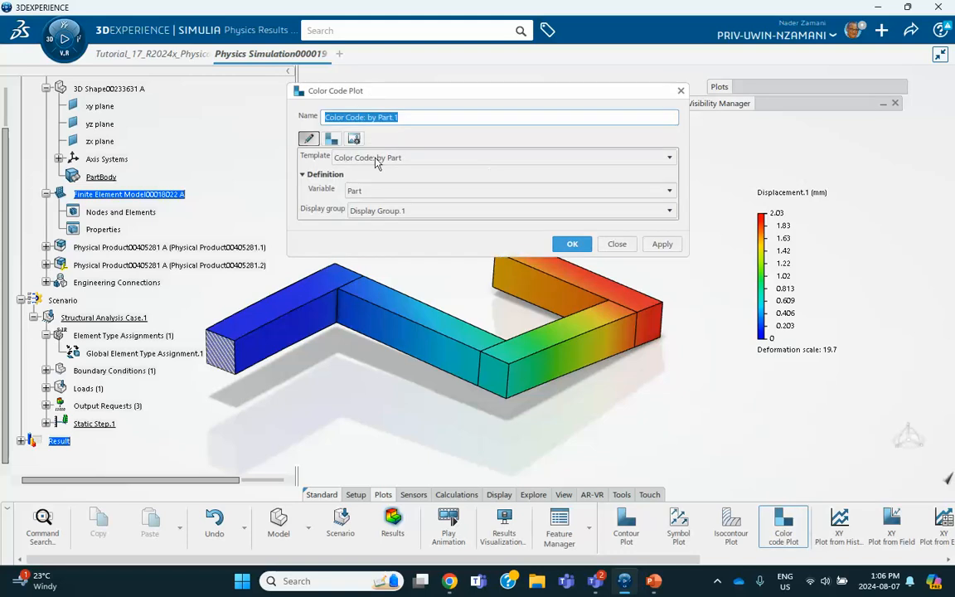
{"action": "left_click", "coordinate": [384, 161]}
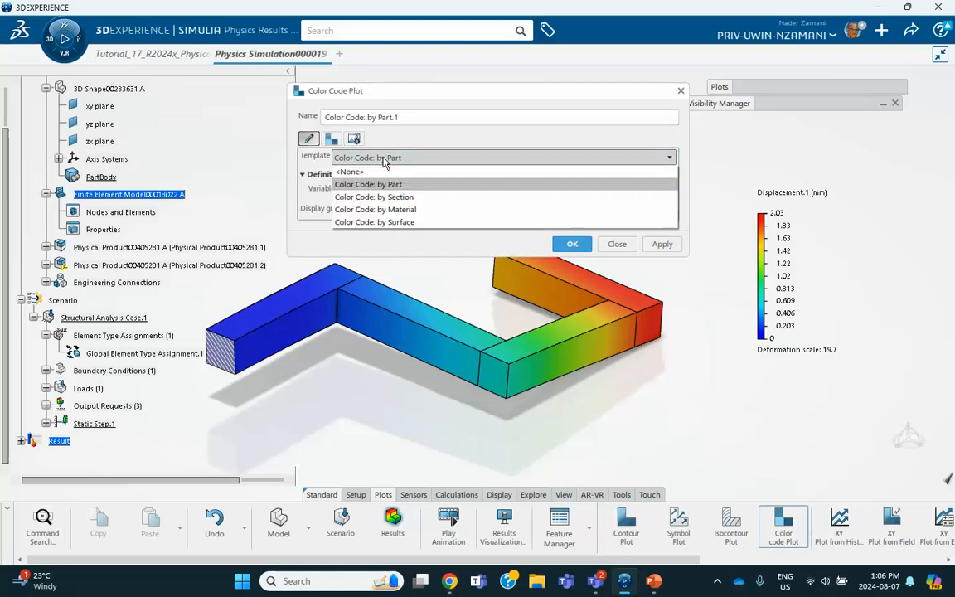
{"action": "left_click", "coordinate": [369, 184]}
{"action": "left_click", "coordinate": [369, 190]}
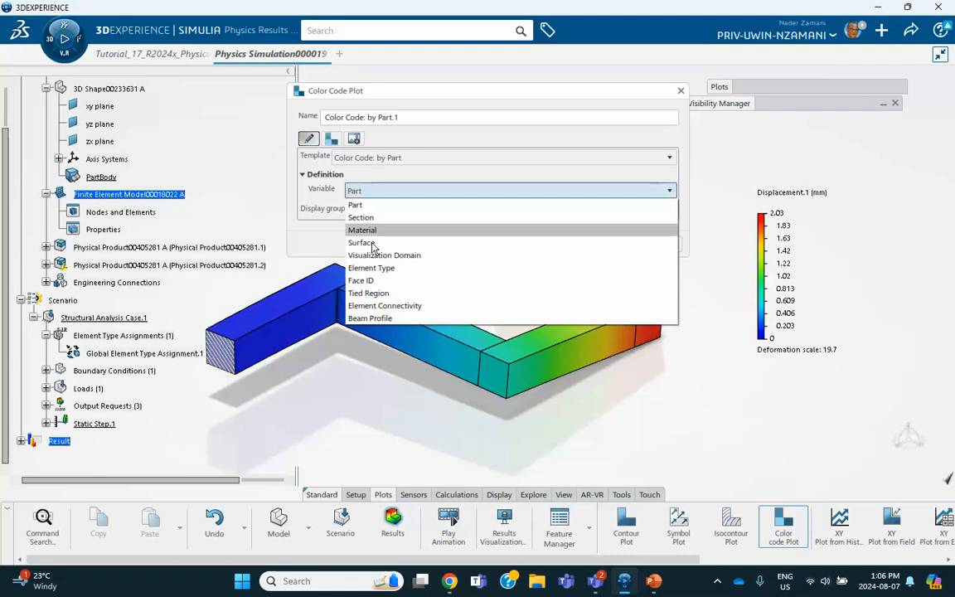
{"action": "left_click", "coordinate": [369, 293]}
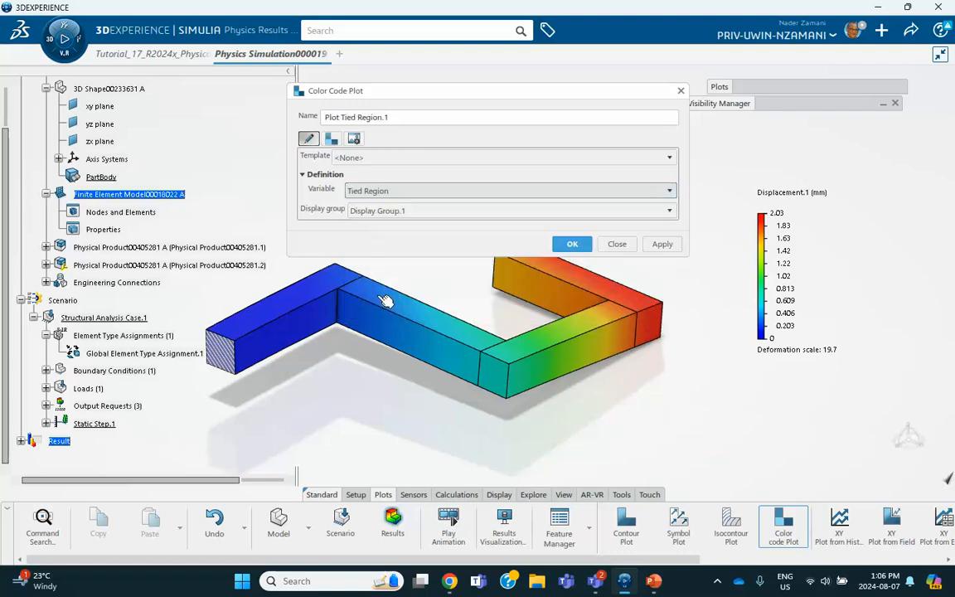
{"action": "left_click", "coordinate": [661, 244]}
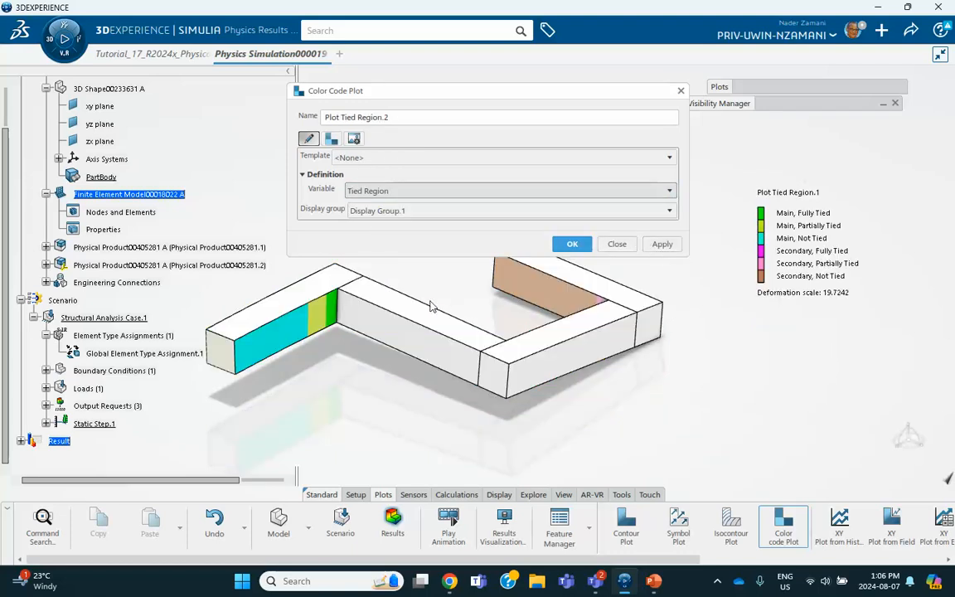
{"action": "left_click", "coordinate": [572, 244]}
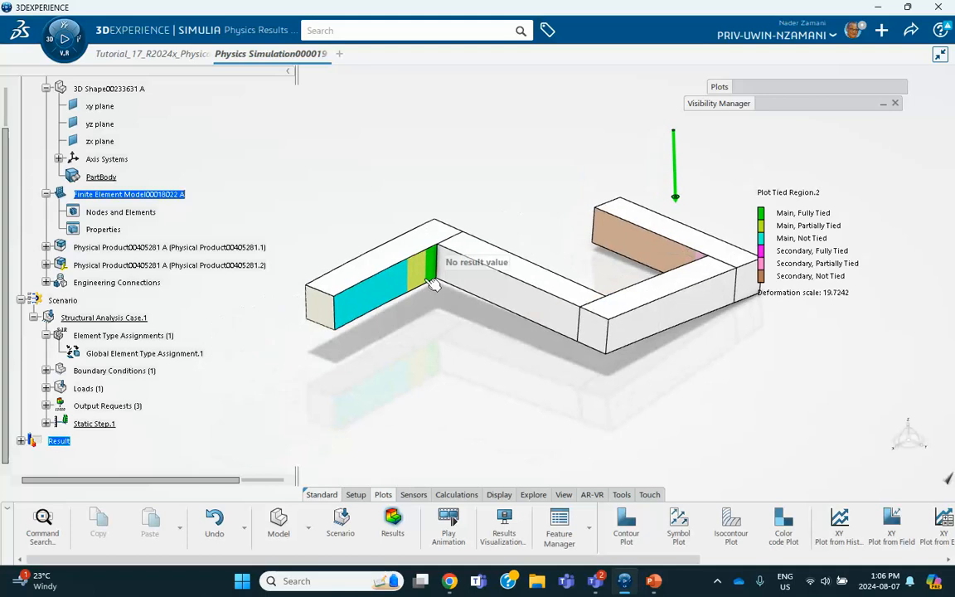
{"action": "middle_click_drag", "start_coordinate": [470, 312], "coordinate": [428, 340]}
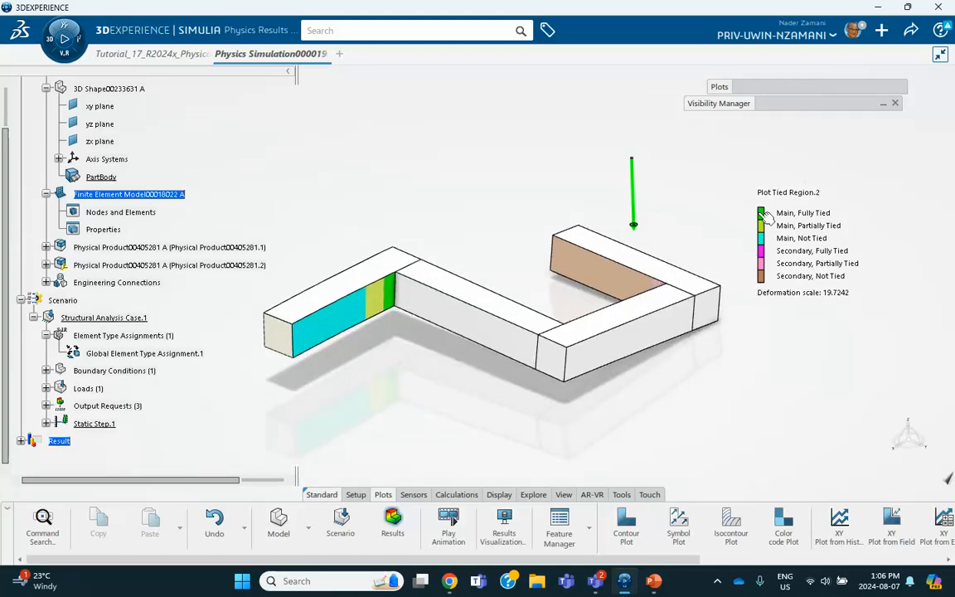
Switch to the Tutorial_17 presentation in PowerPoint and review its slides from the title slide through slide 4 on the sweep mesh and solid section.
{"action": "left_click", "coordinate": [652, 581]}
{"action": "scroll", "coordinate": [99, 263], "scroll_direction": "up", "scroll_amount": 5}
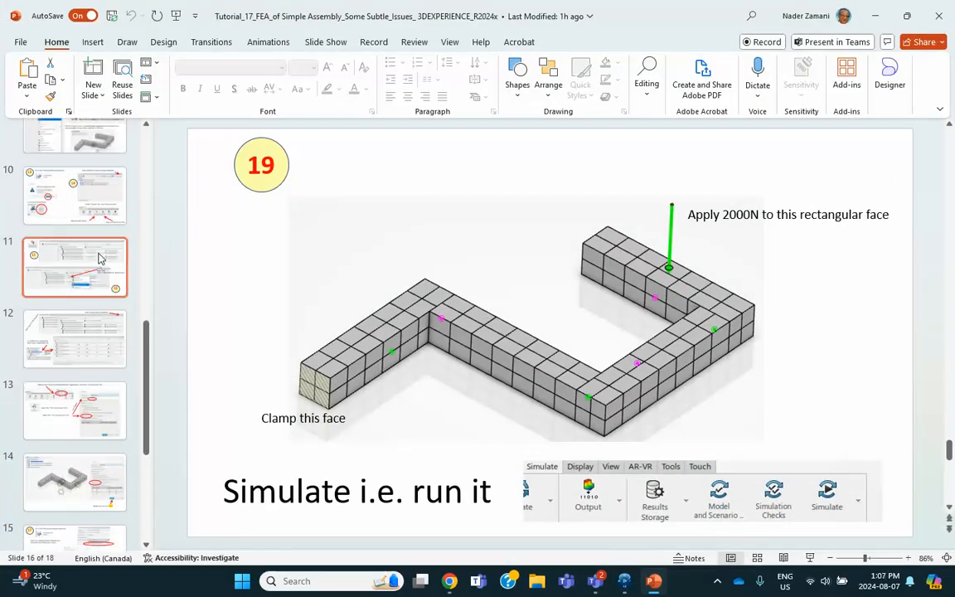
{"action": "scroll", "coordinate": [99, 257], "scroll_direction": "up", "scroll_amount": 10}
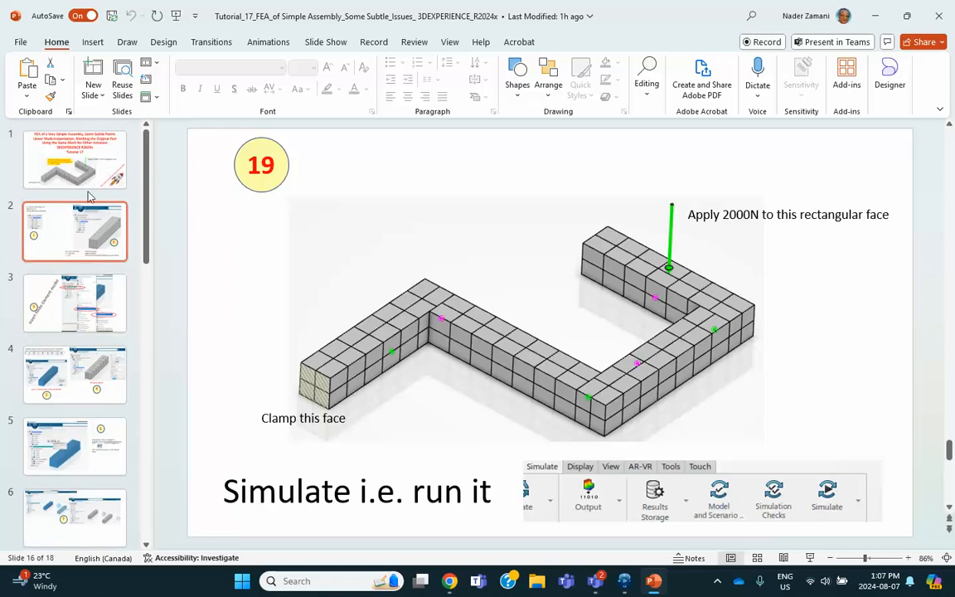
{"action": "left_click", "coordinate": [95, 170]}
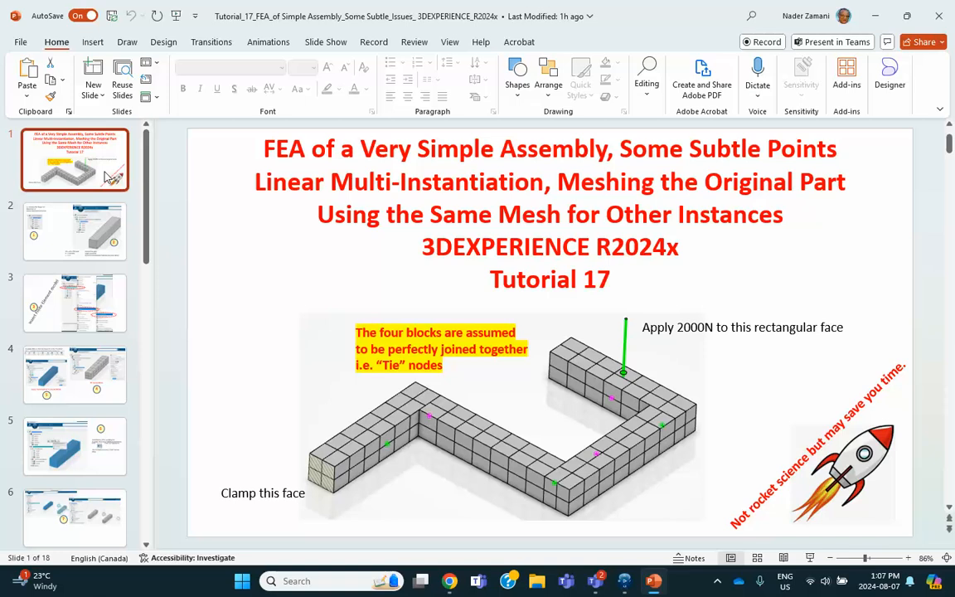
{"action": "key", "text": "Down"}
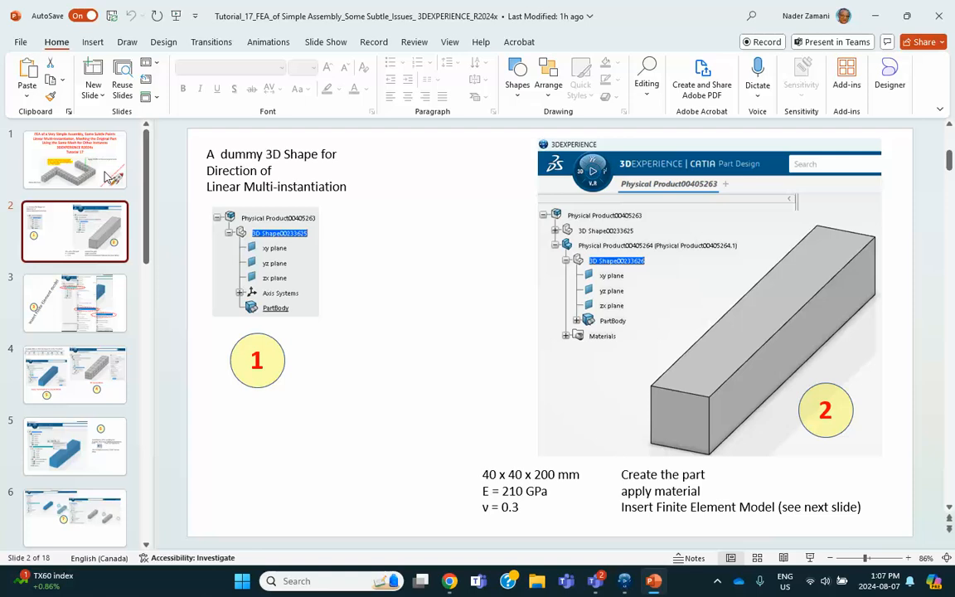
{"action": "key", "text": "Down"}
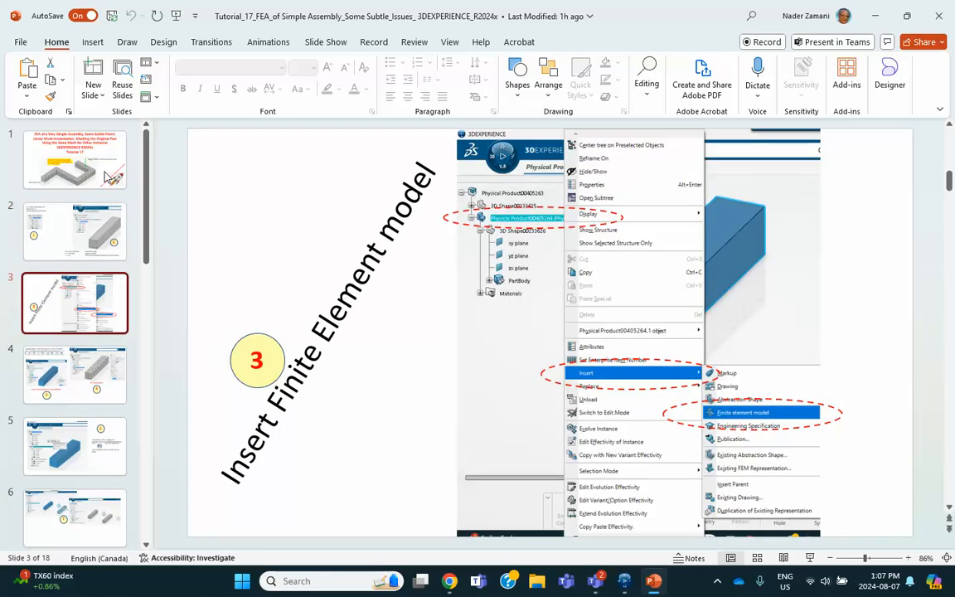
{"action": "key", "text": "Down"}
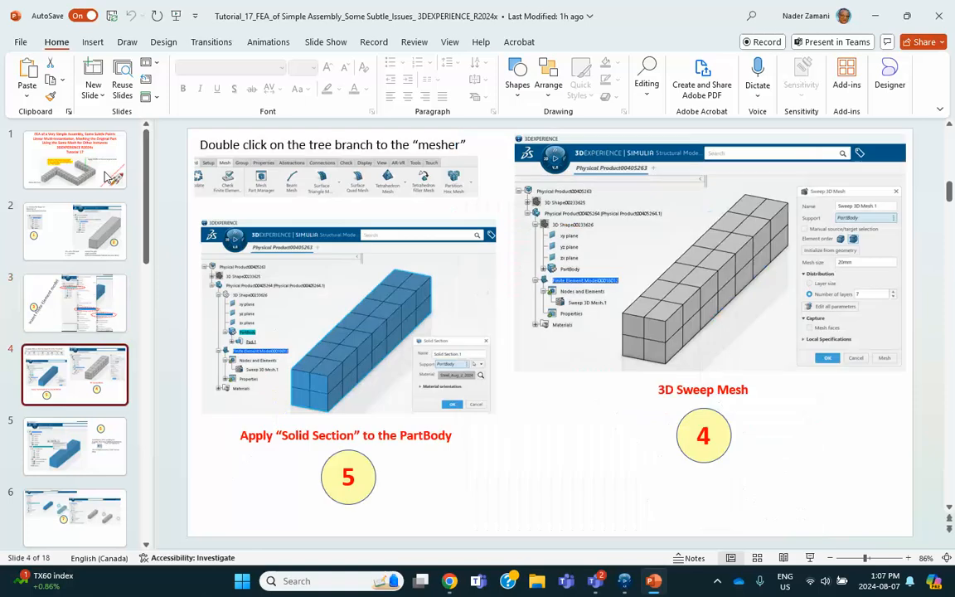